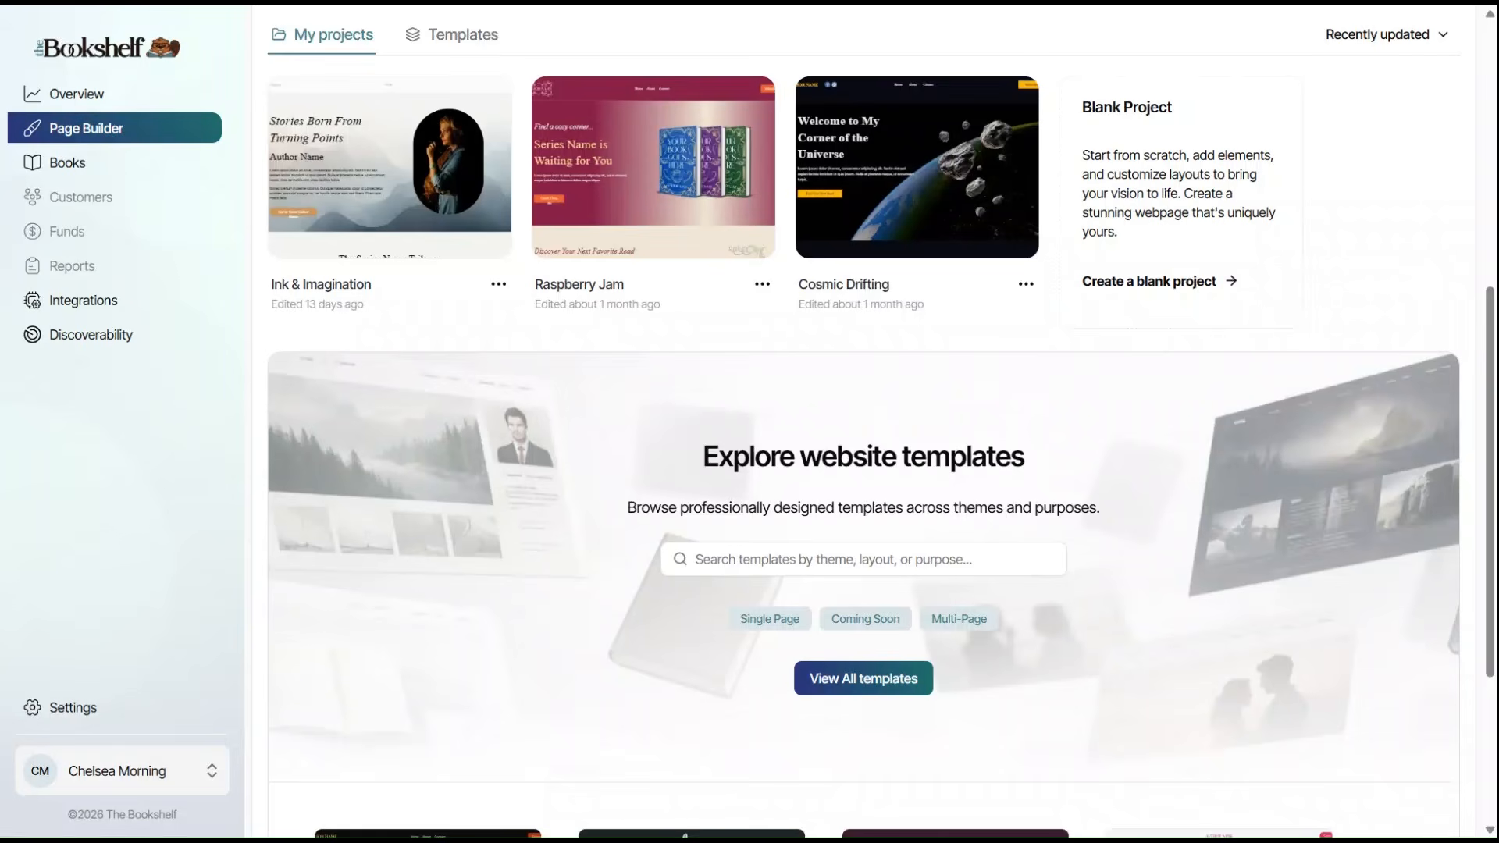
Create a blank project named 'My Own Website' and delete its welcome placeholder block.
left_click(1227, 282)
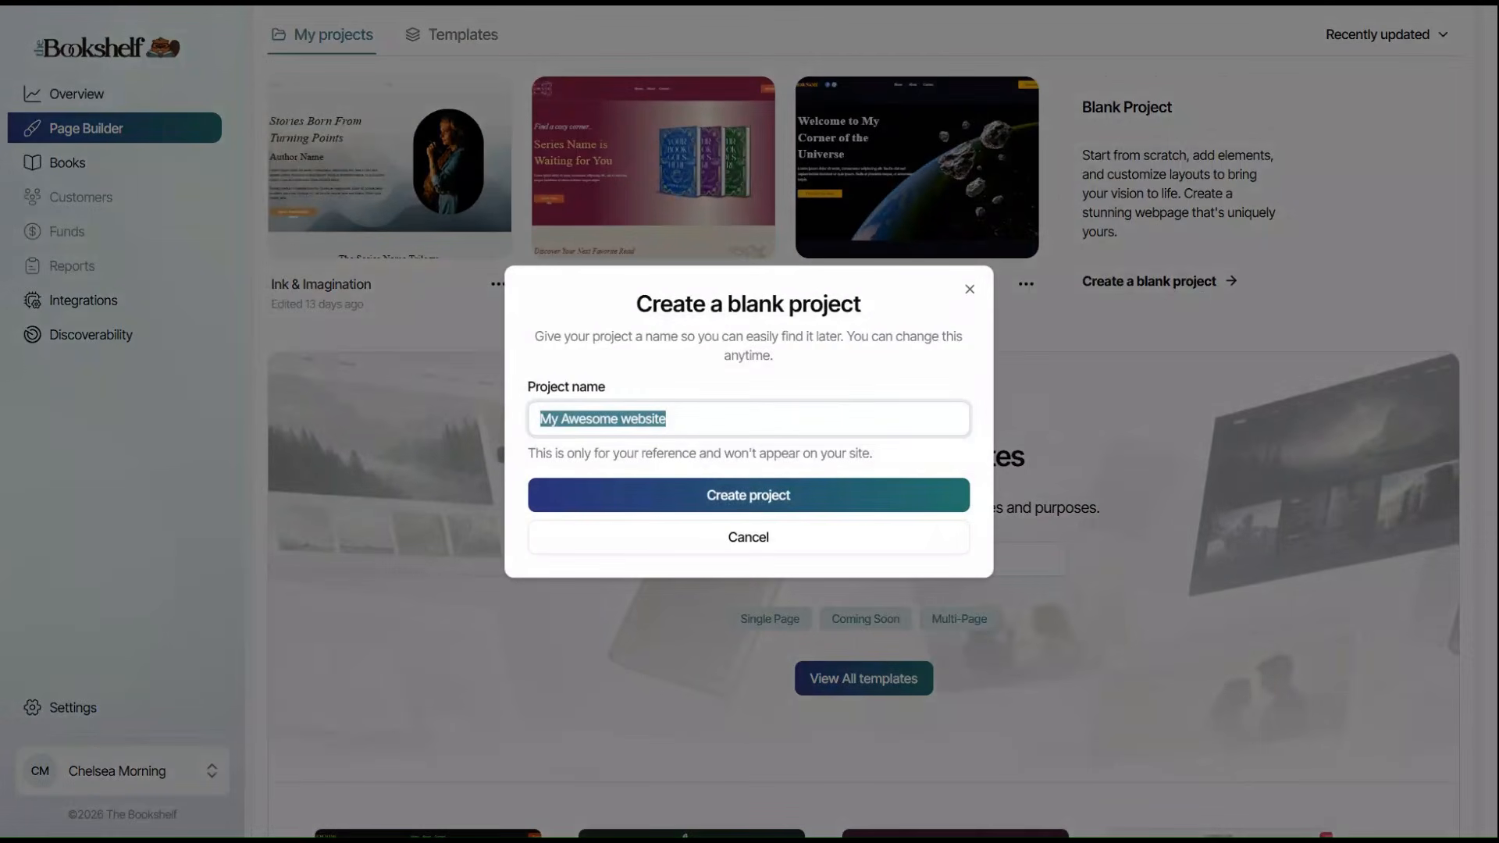
type("My Own W")
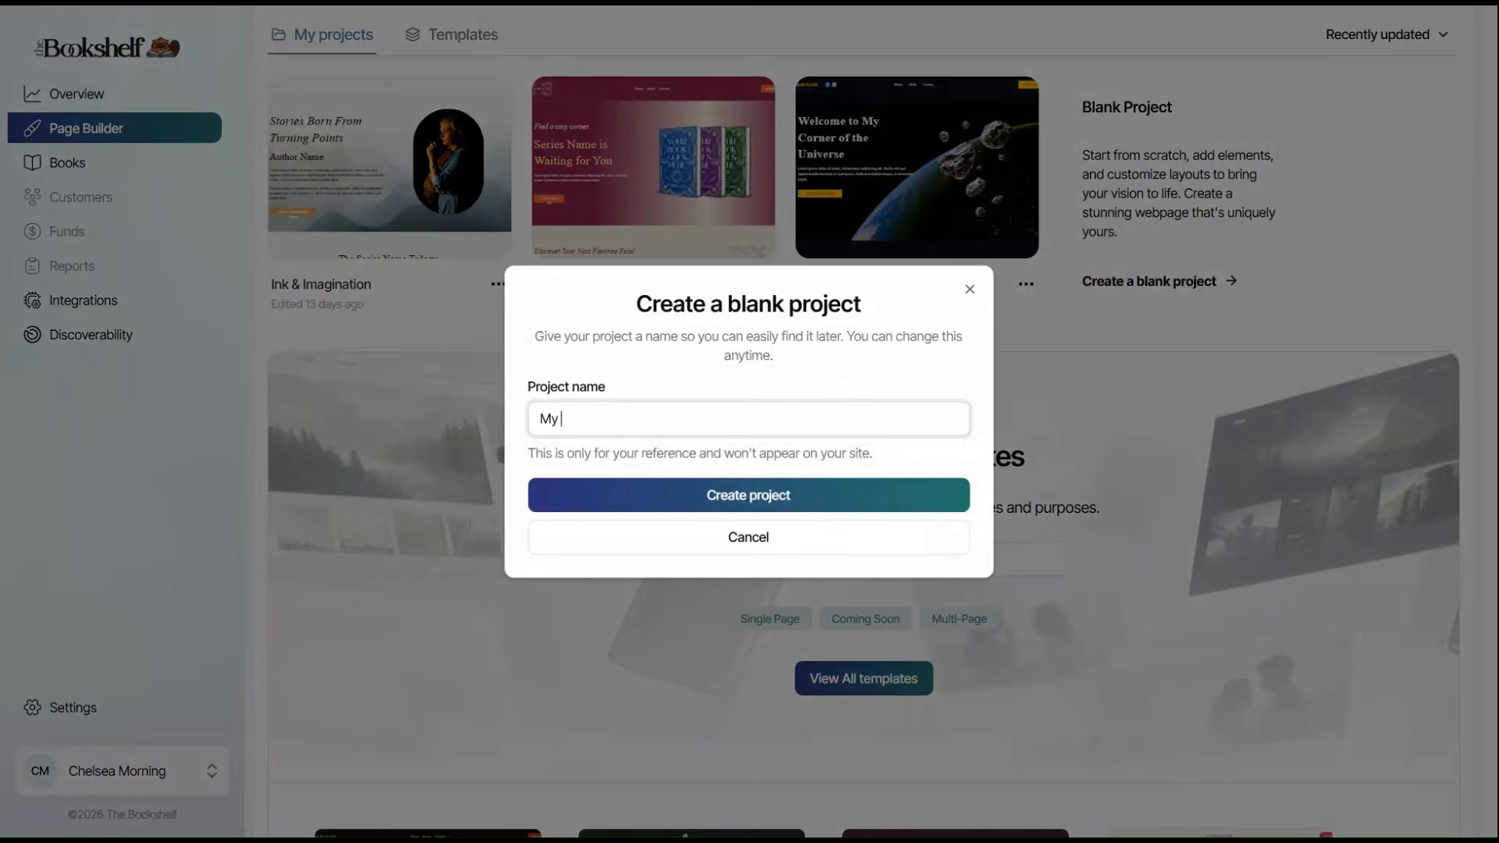
type("ebsite")
left_click(727, 493)
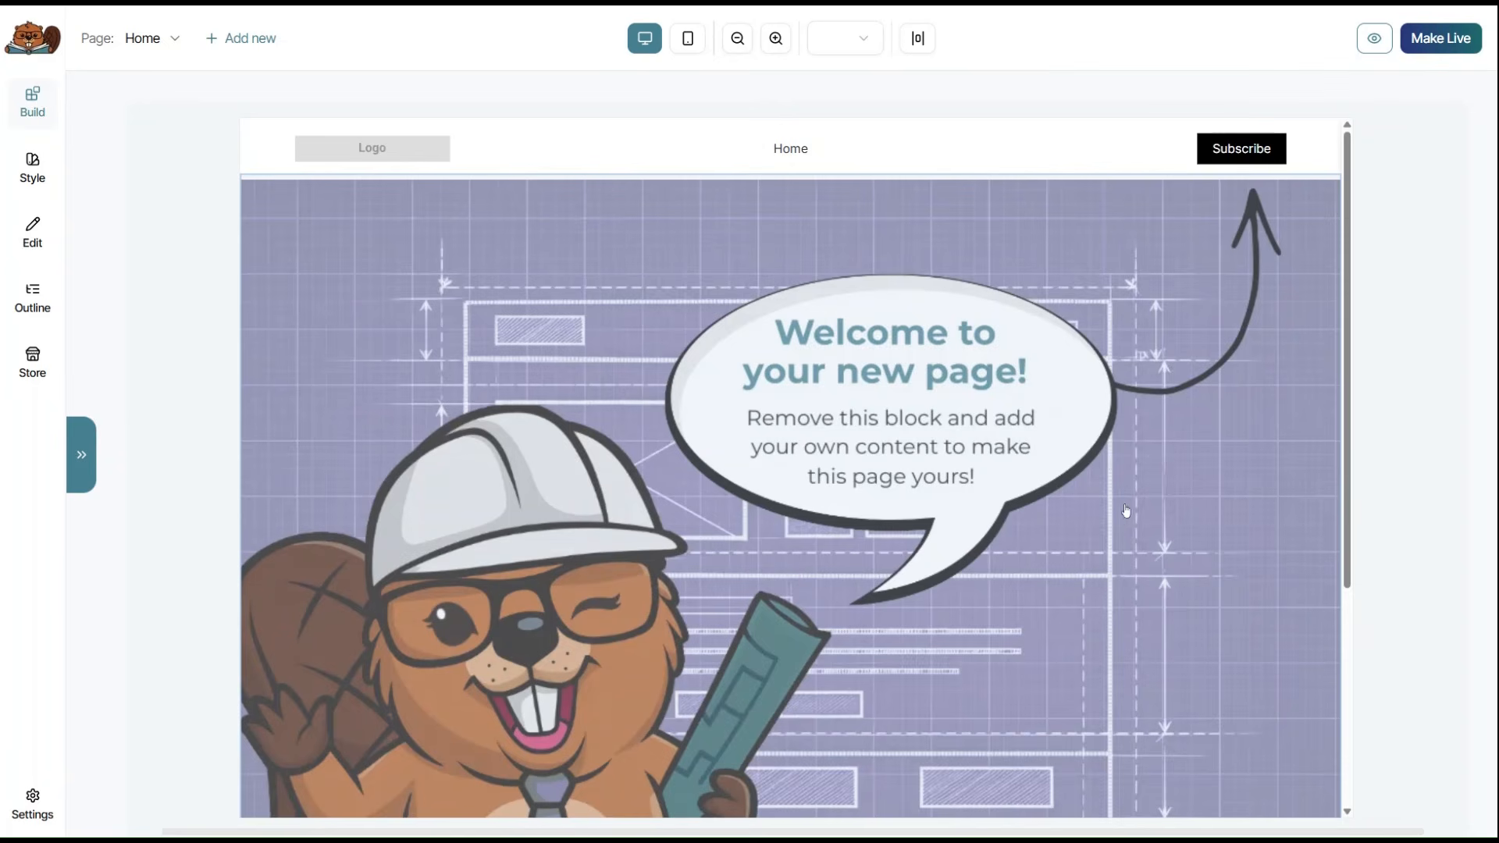
left_click(1122, 396)
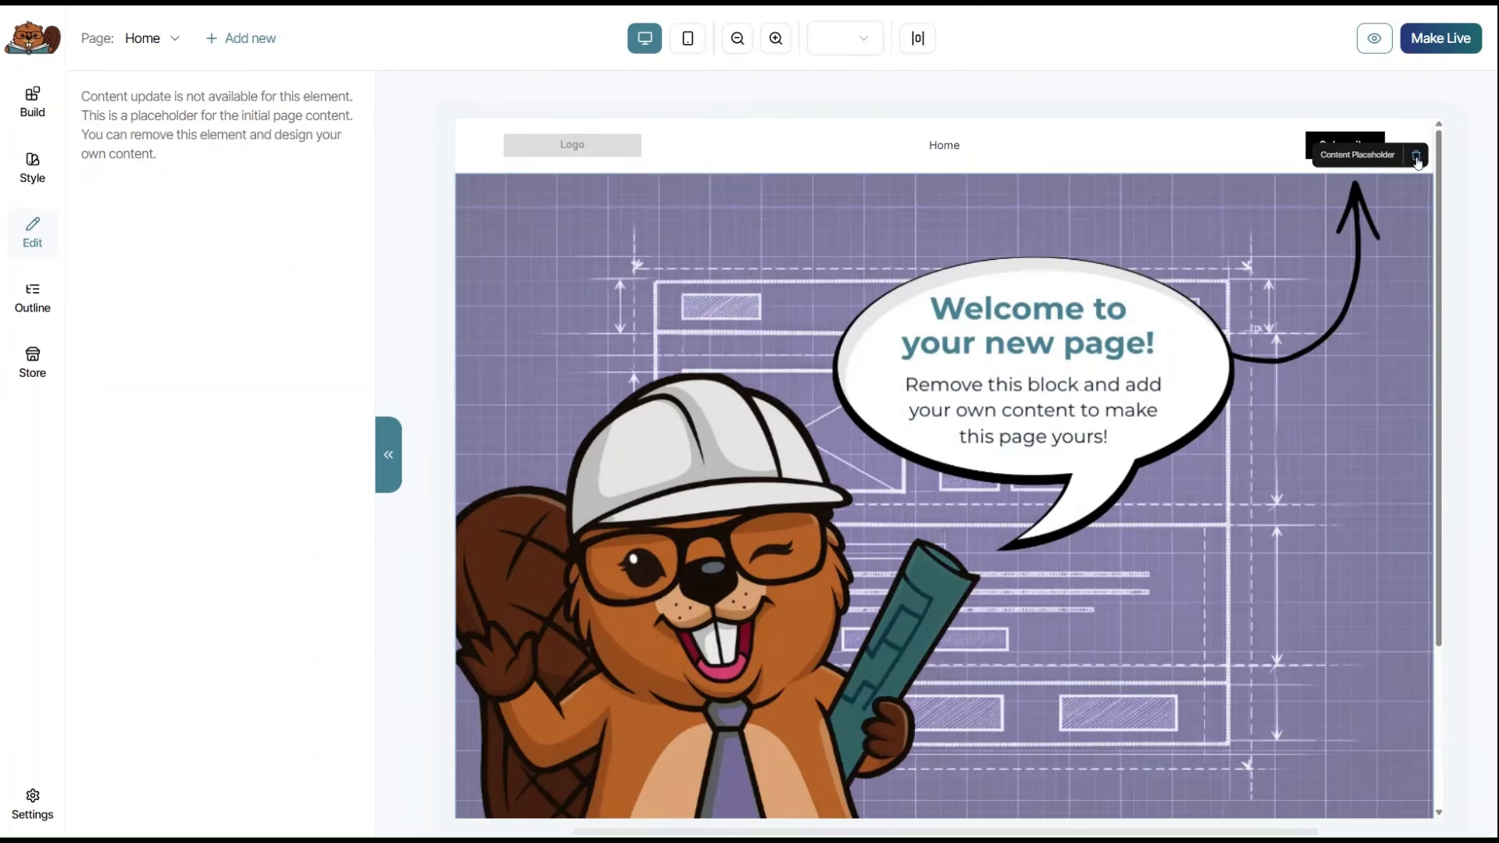
left_click(1417, 159)
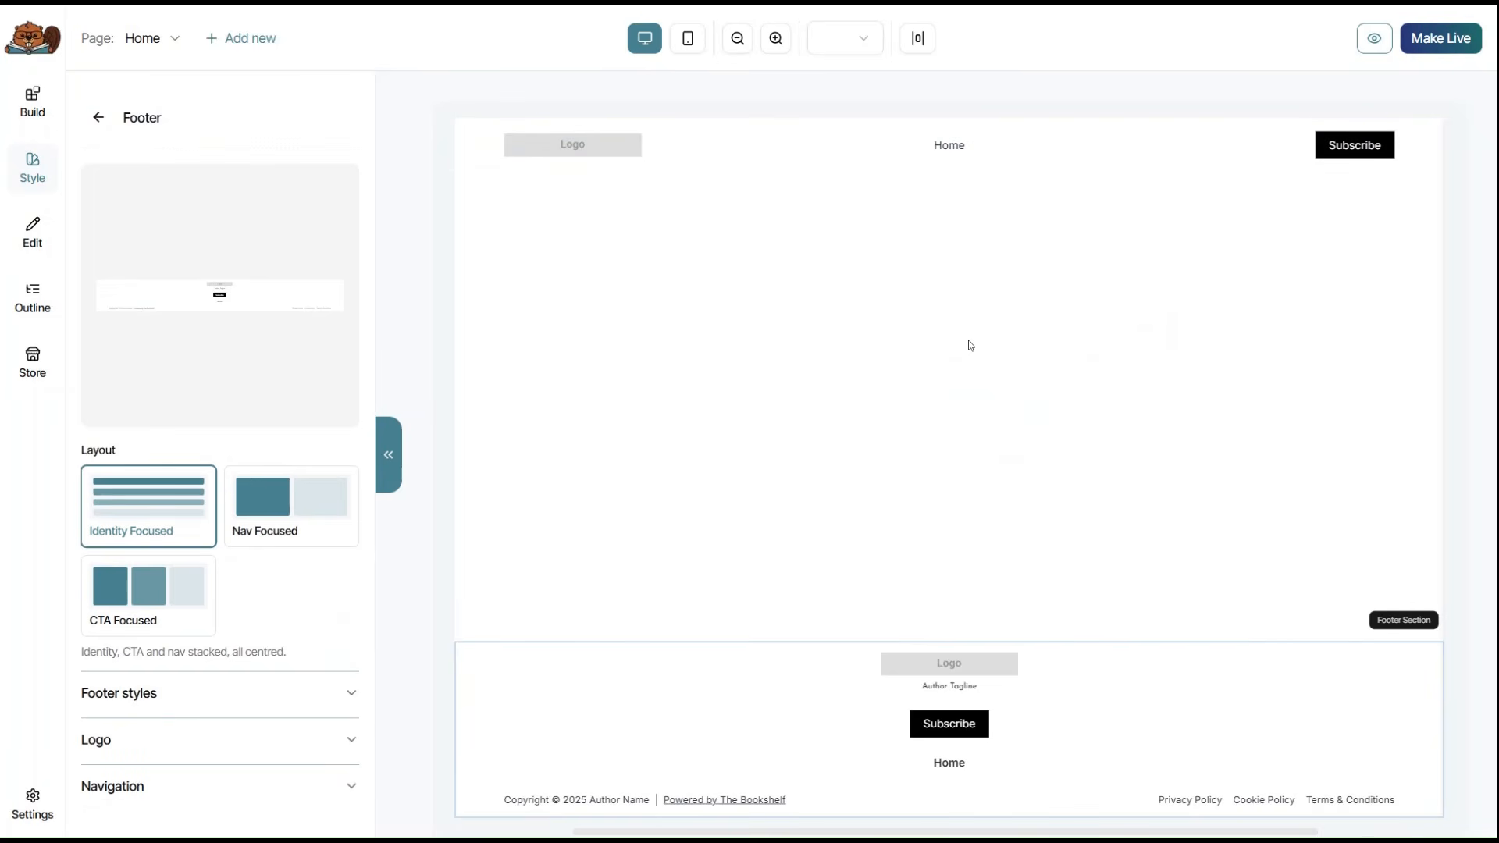
Browse the Layout, Content, Media, Actions and Advanced element categories, leaving Layout expanded.
left_click(43, 115)
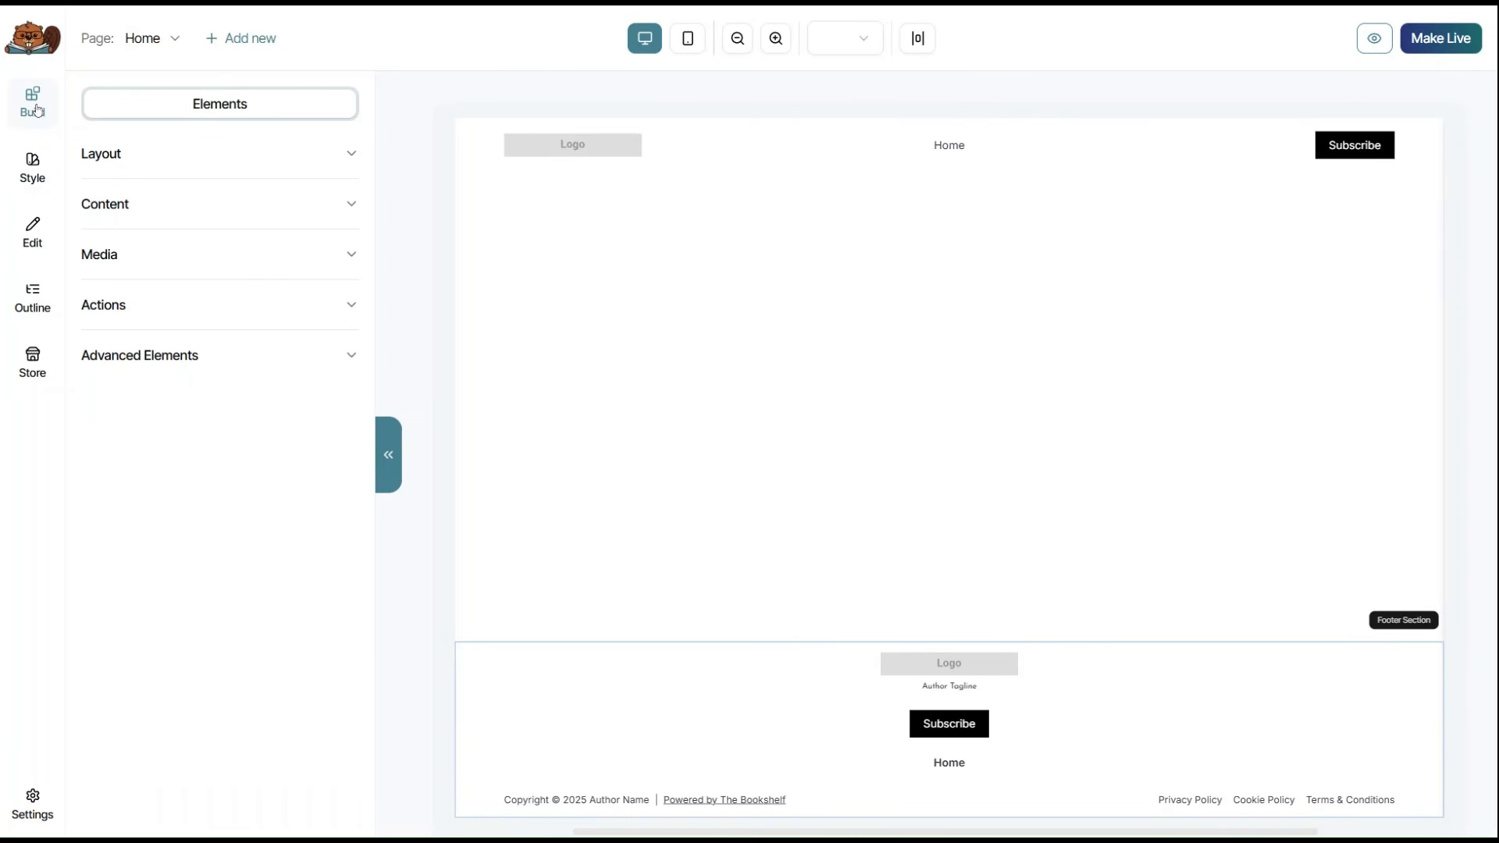
left_click(352, 157)
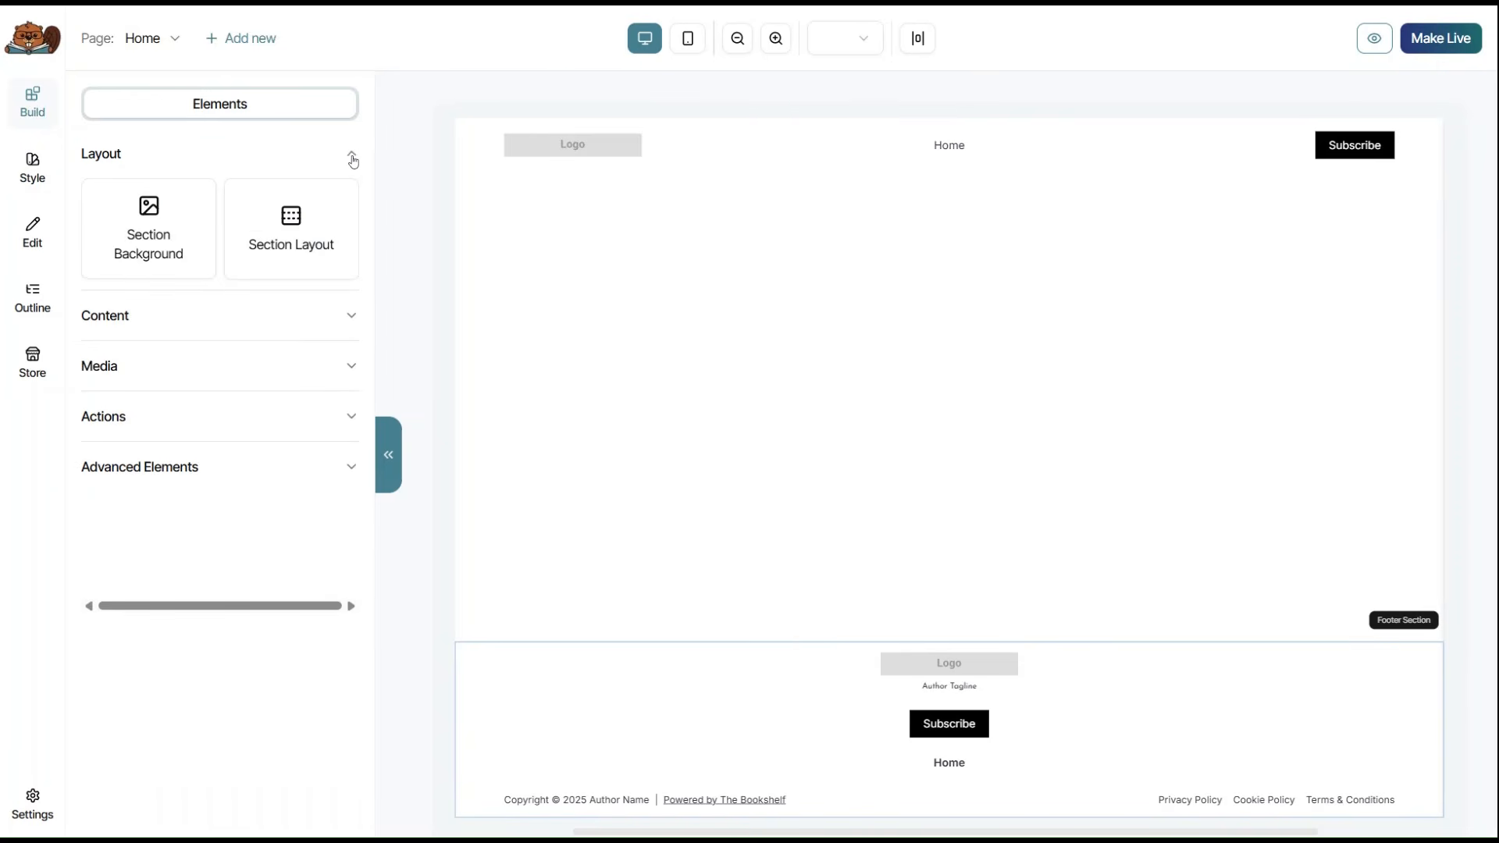
left_click(352, 155)
left_click(355, 205)
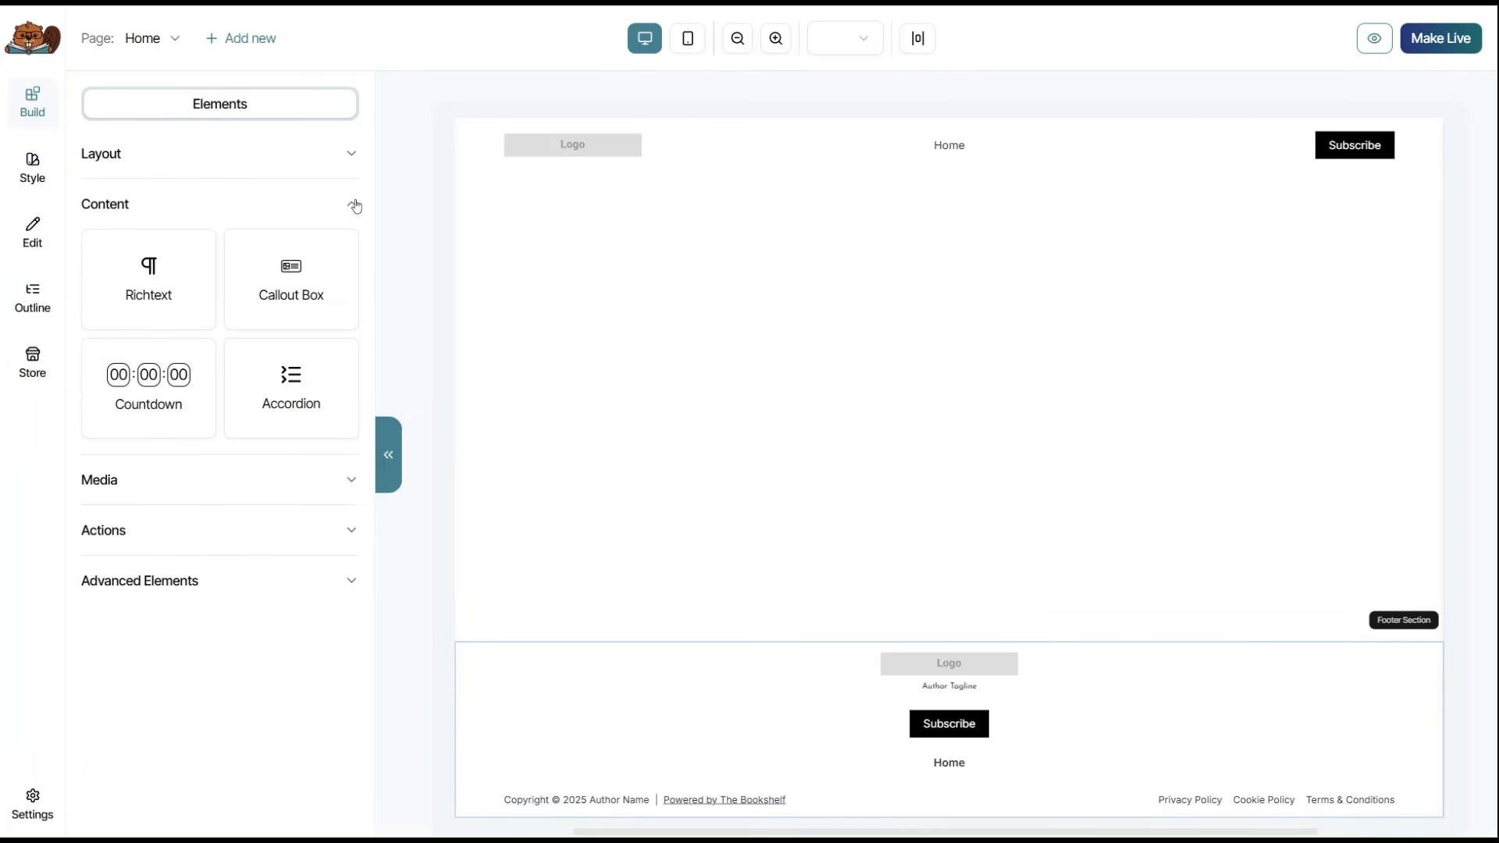
left_click(355, 206)
left_click(353, 254)
left_click(353, 255)
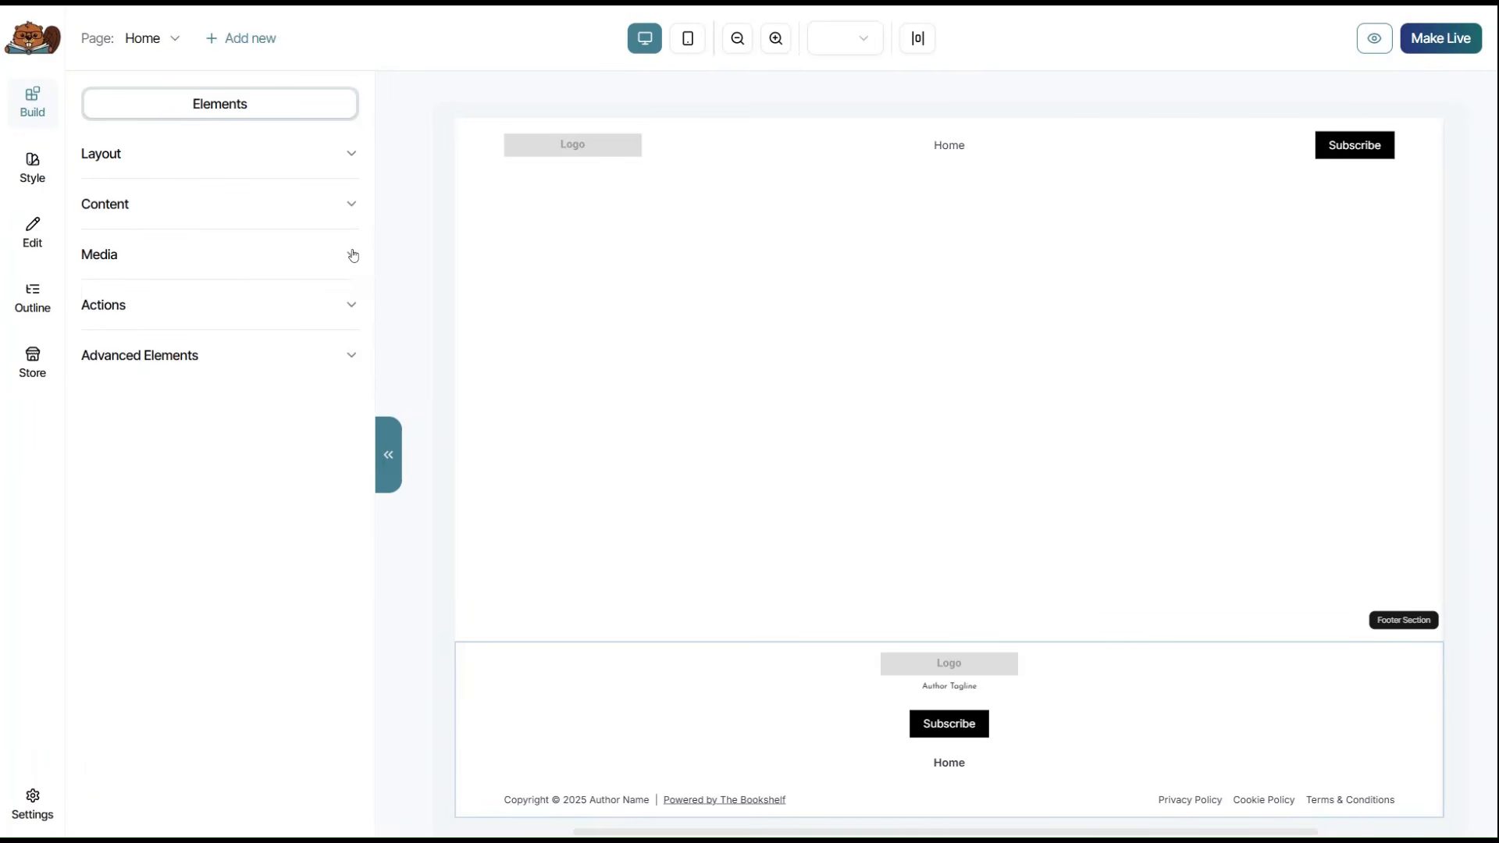
left_click(352, 304)
left_click(353, 303)
left_click(350, 361)
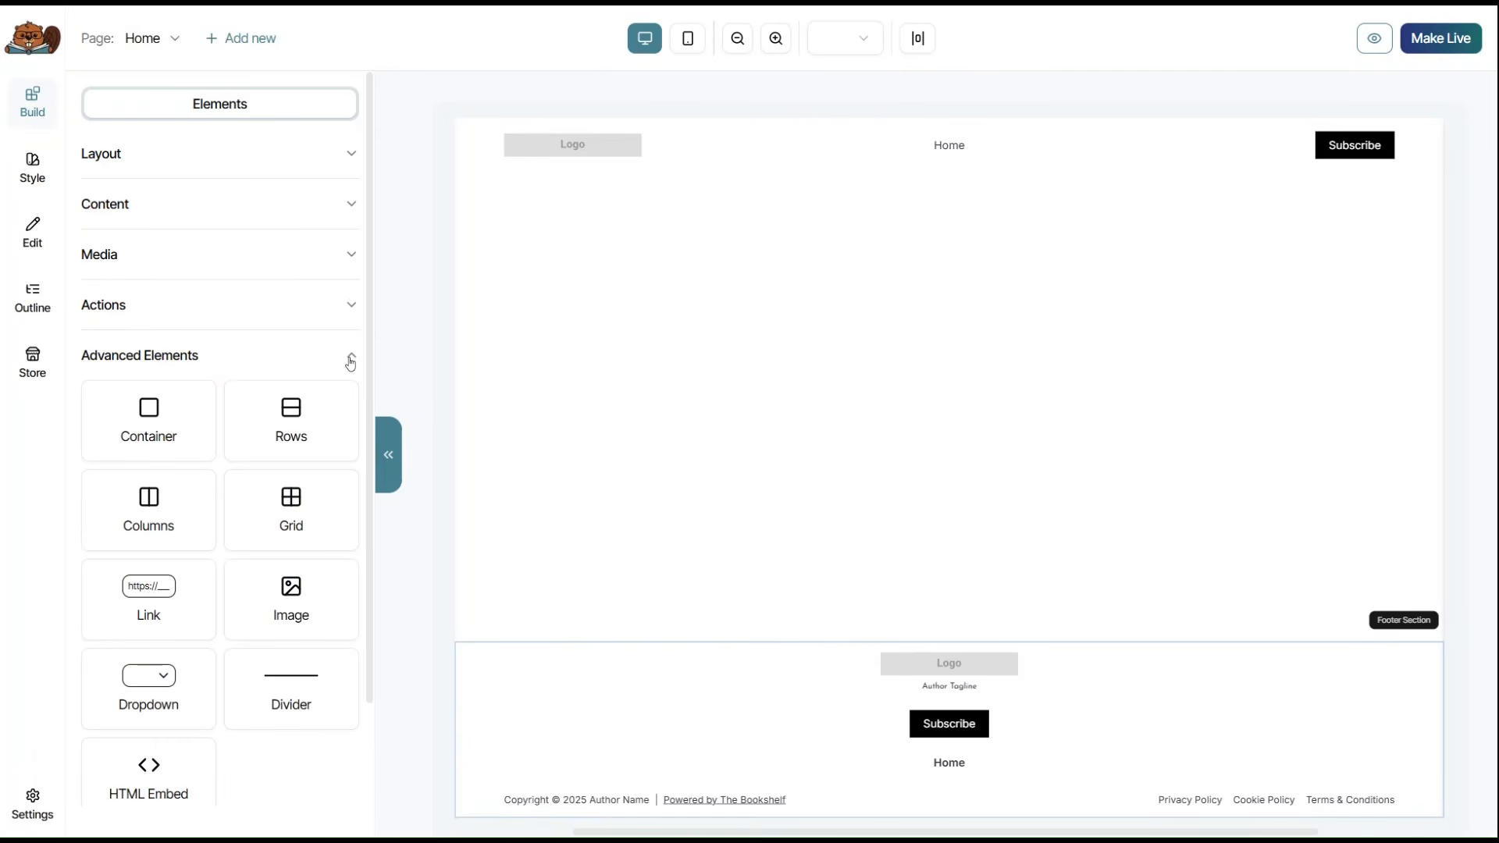
scroll(351, 363, "down", 2)
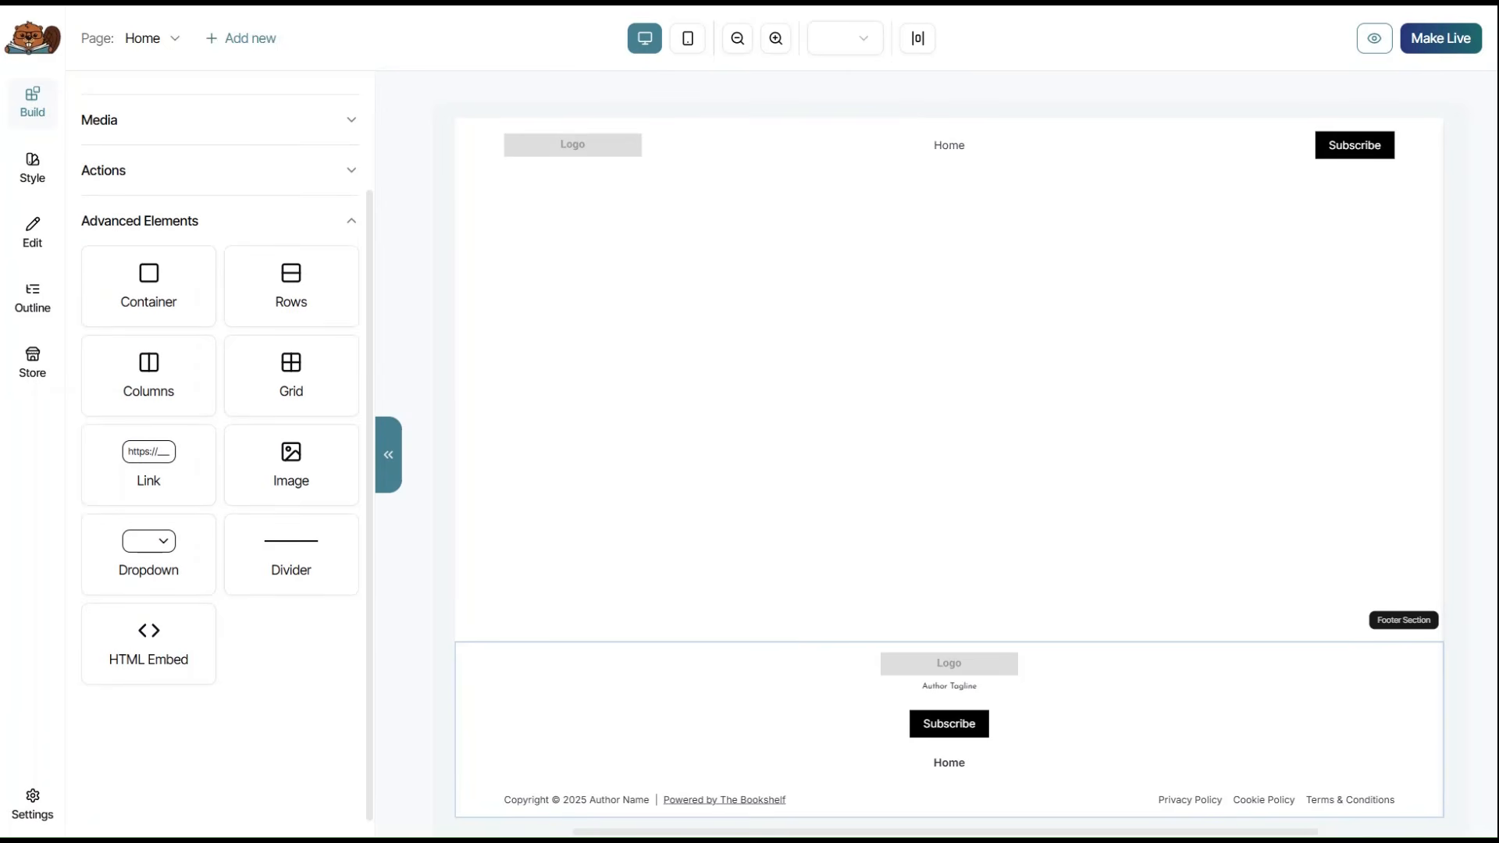
scroll(349, 366, "up", 2)
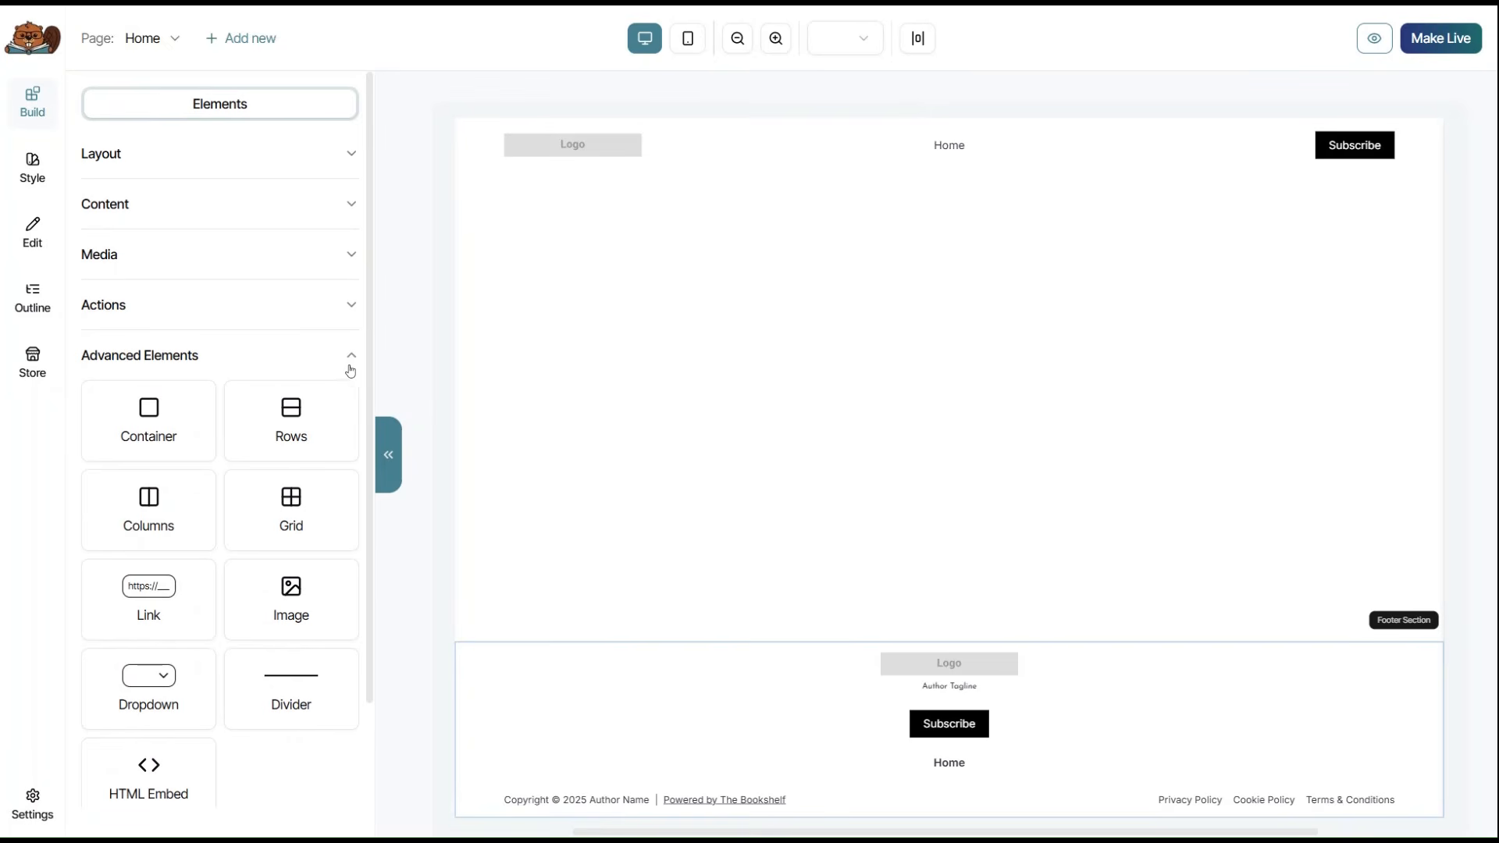
left_click(351, 359)
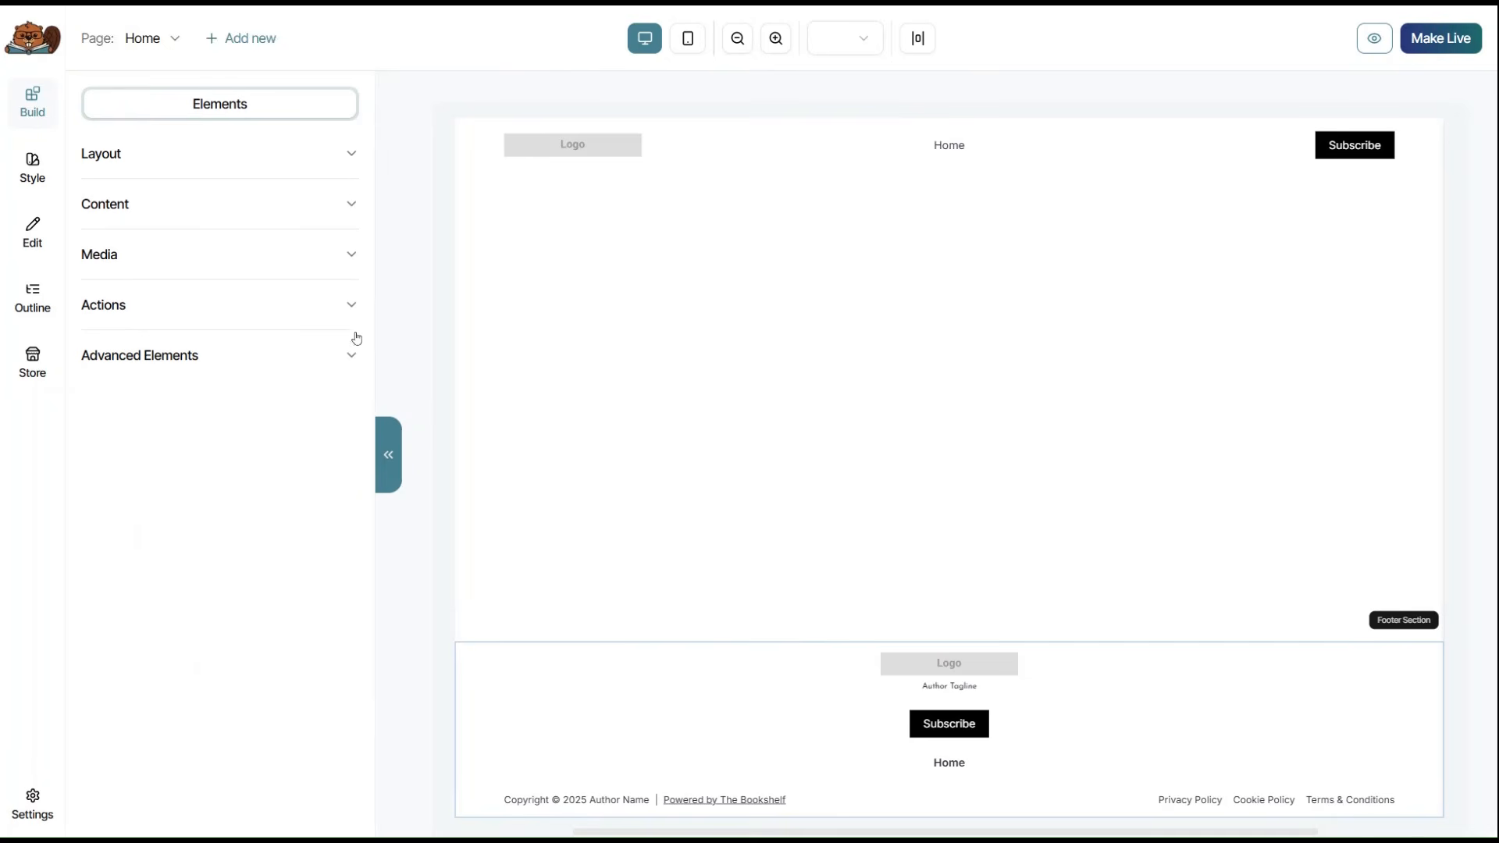
left_click(352, 156)
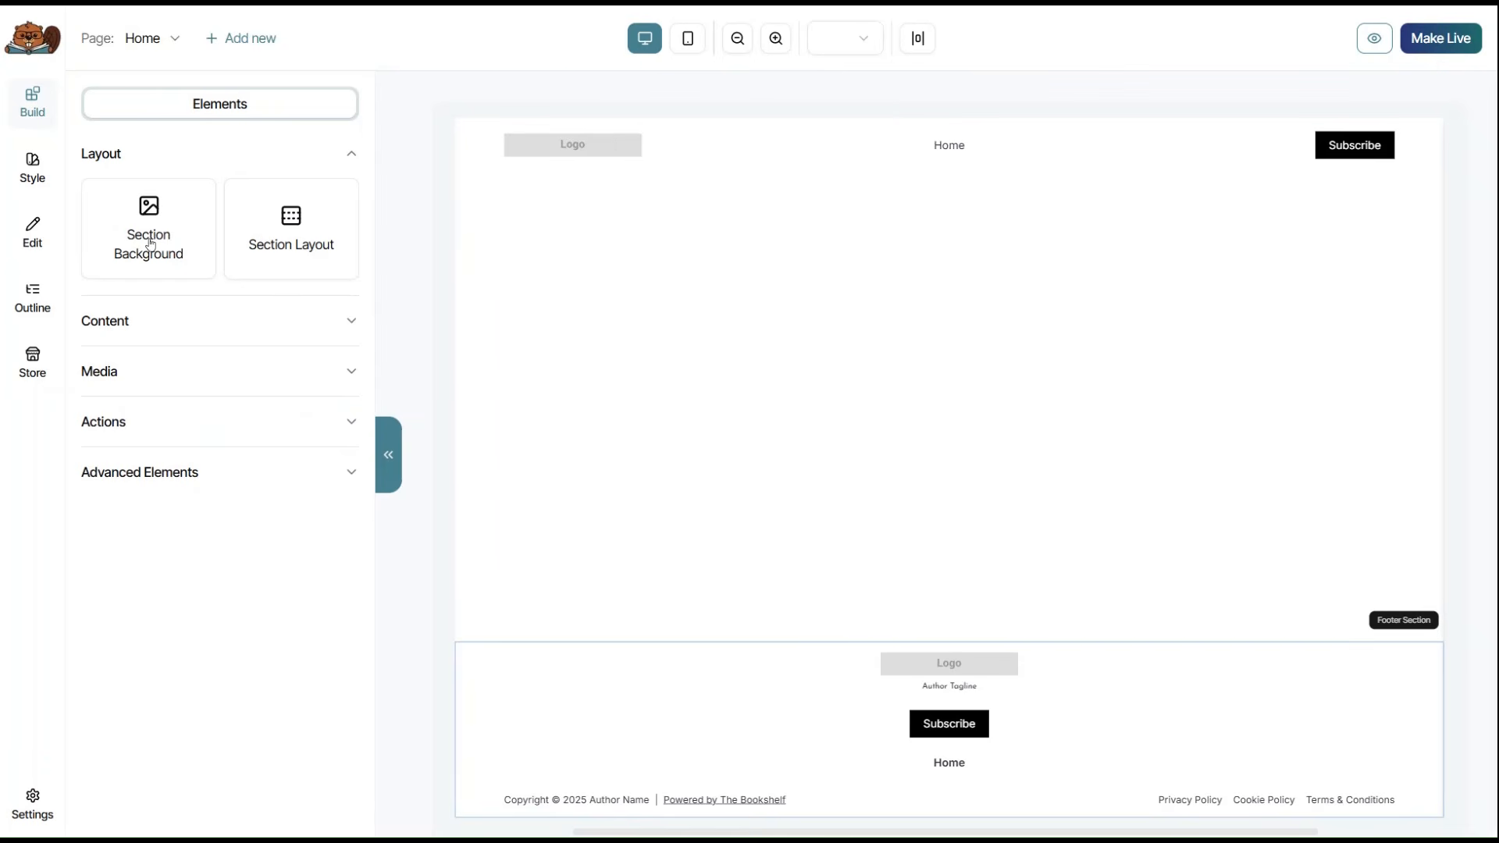
Add a light pink Section Background below the header with an uploaded swirly background image.
left_click_drag(166, 239, 893, 333)
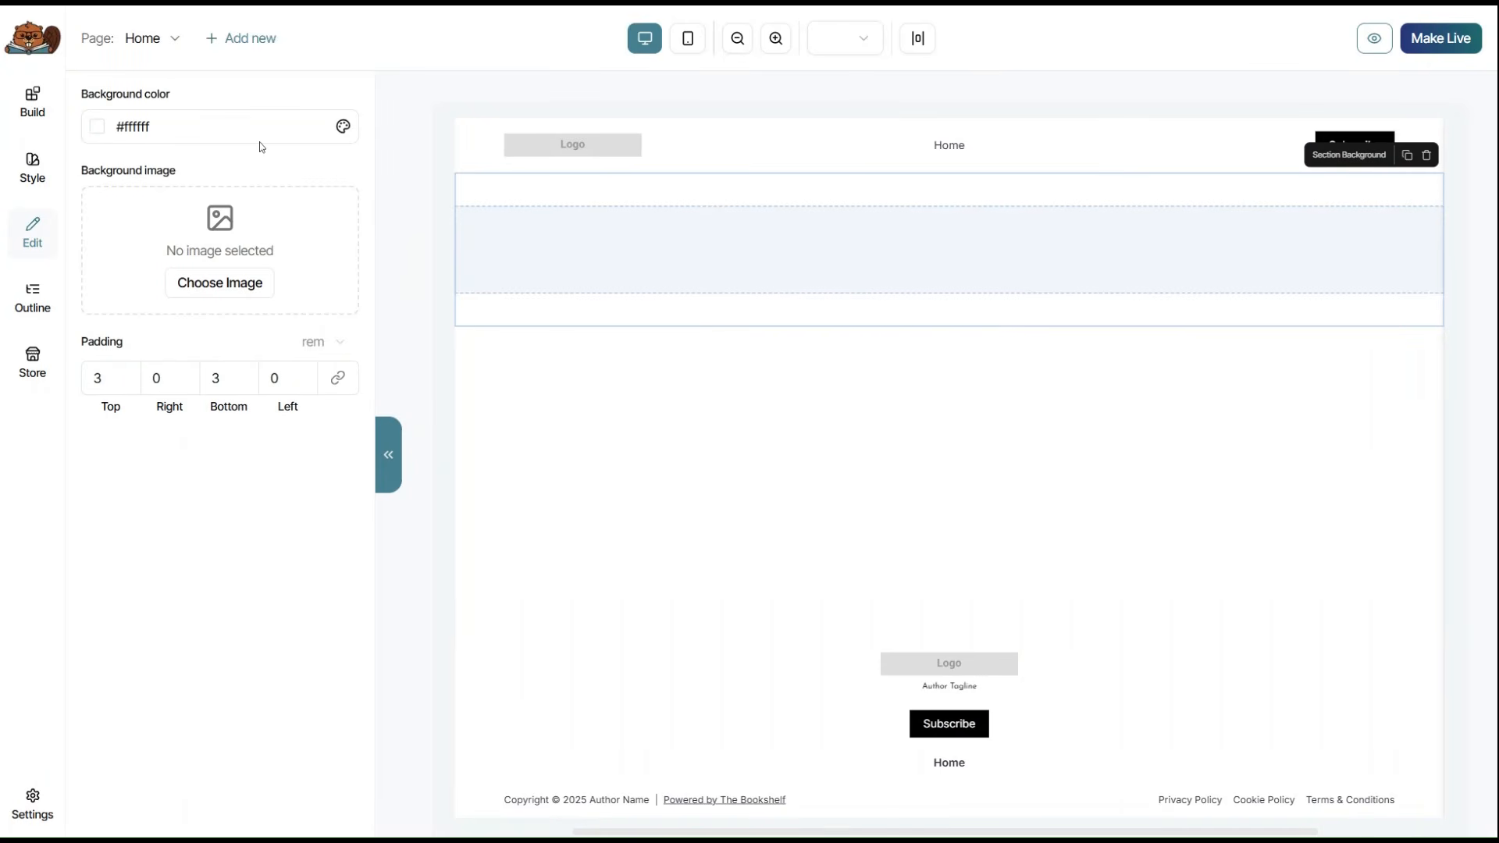
left_click(342, 127)
left_click(206, 626)
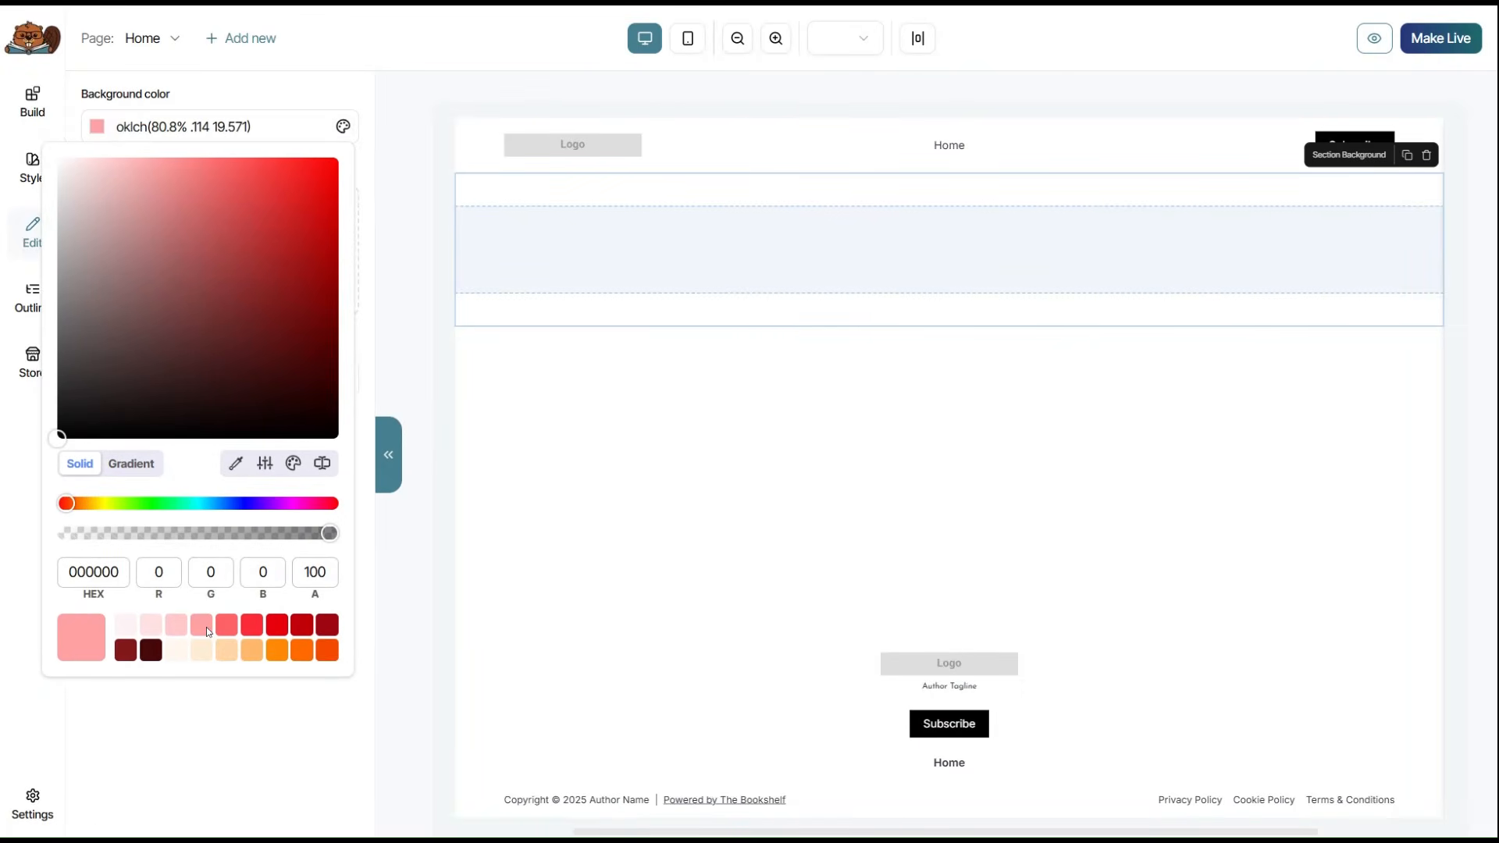
left_click(236, 735)
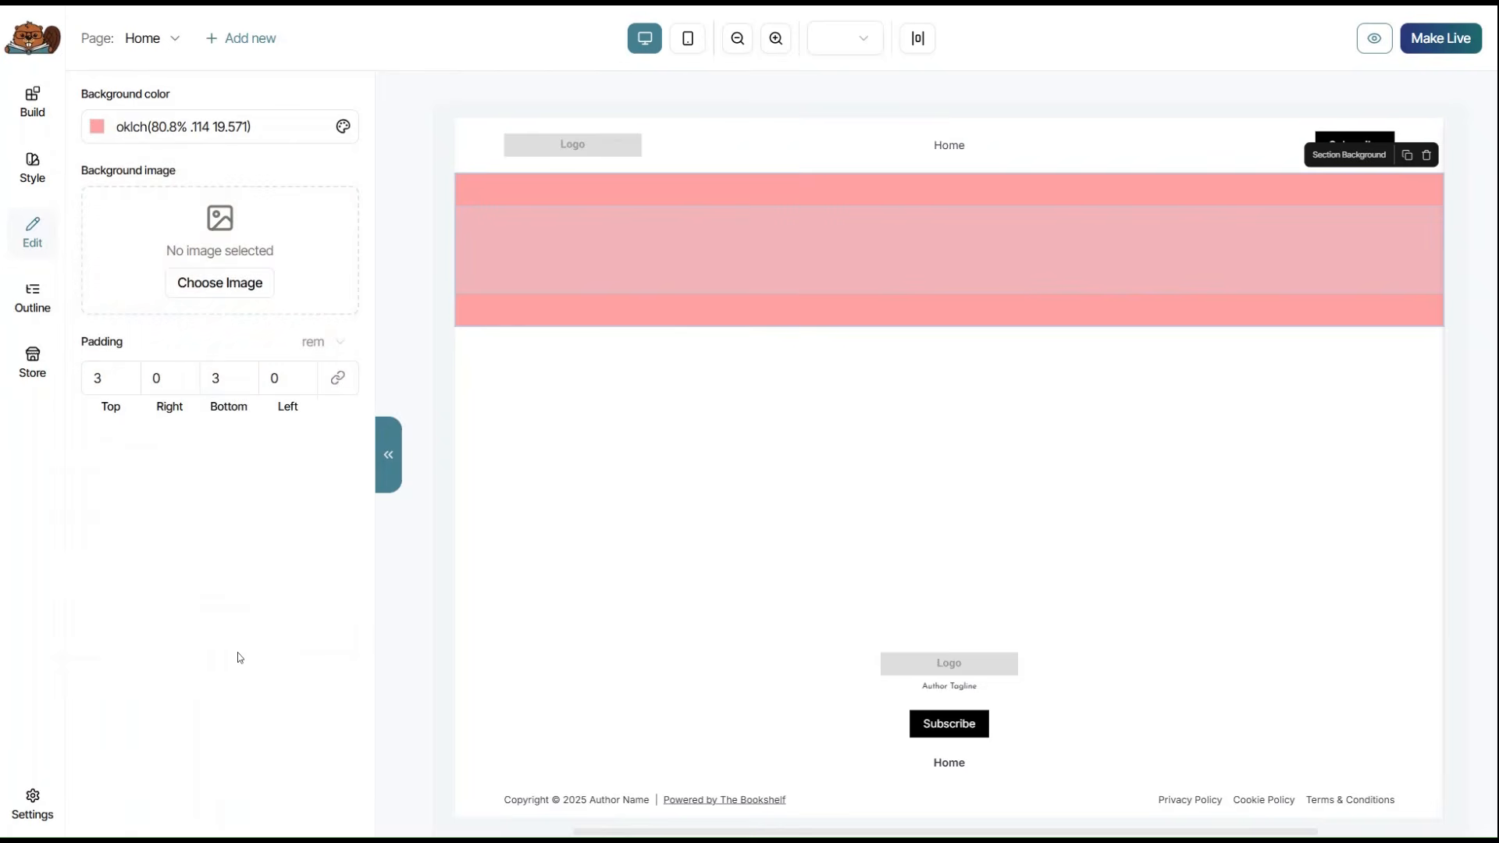
left_click(219, 285)
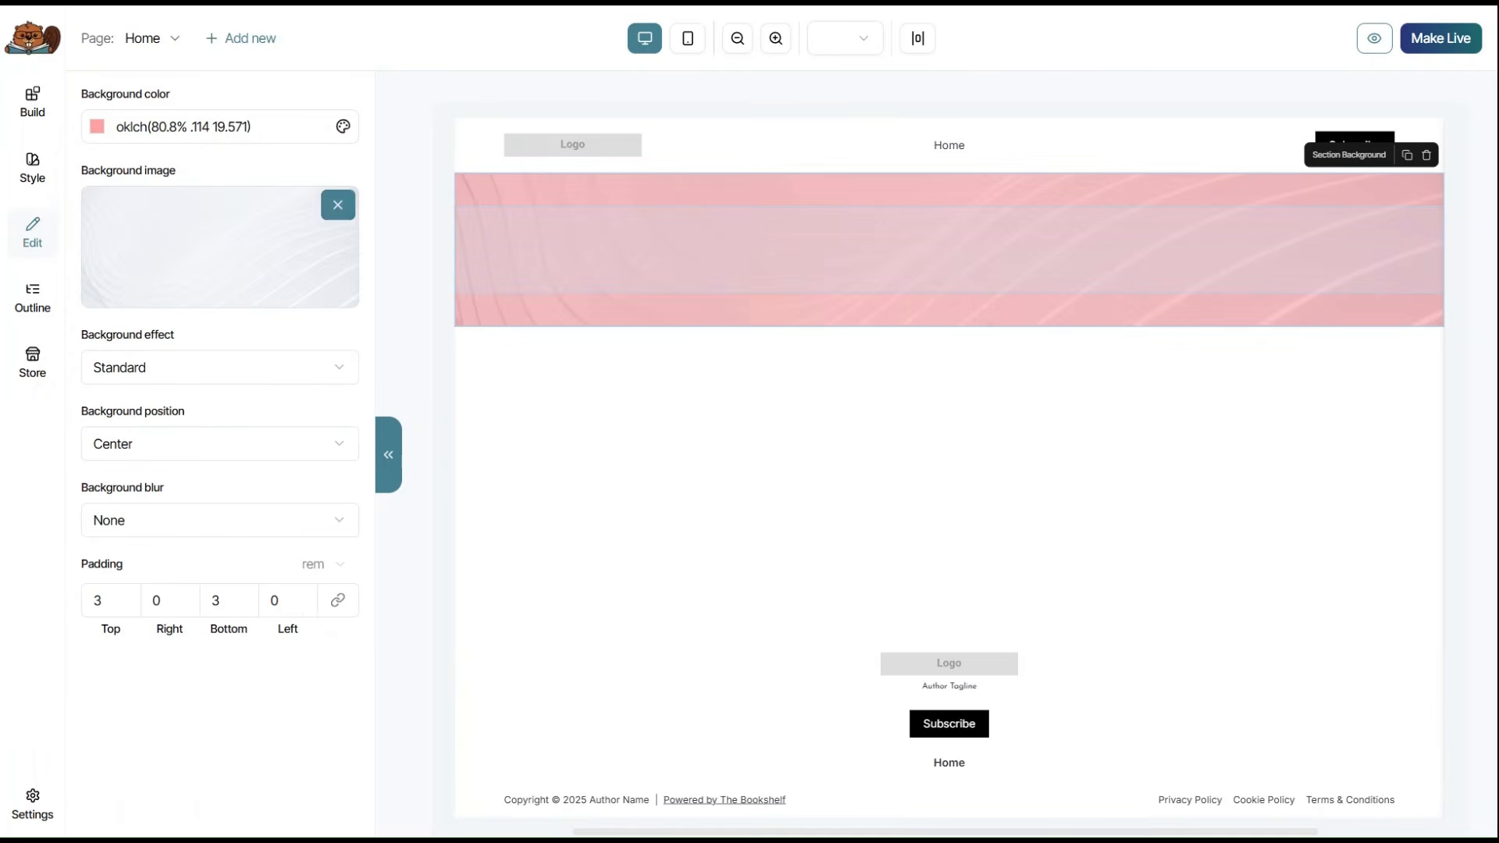
Set the section's padding to 3 rem.
left_click(123, 598)
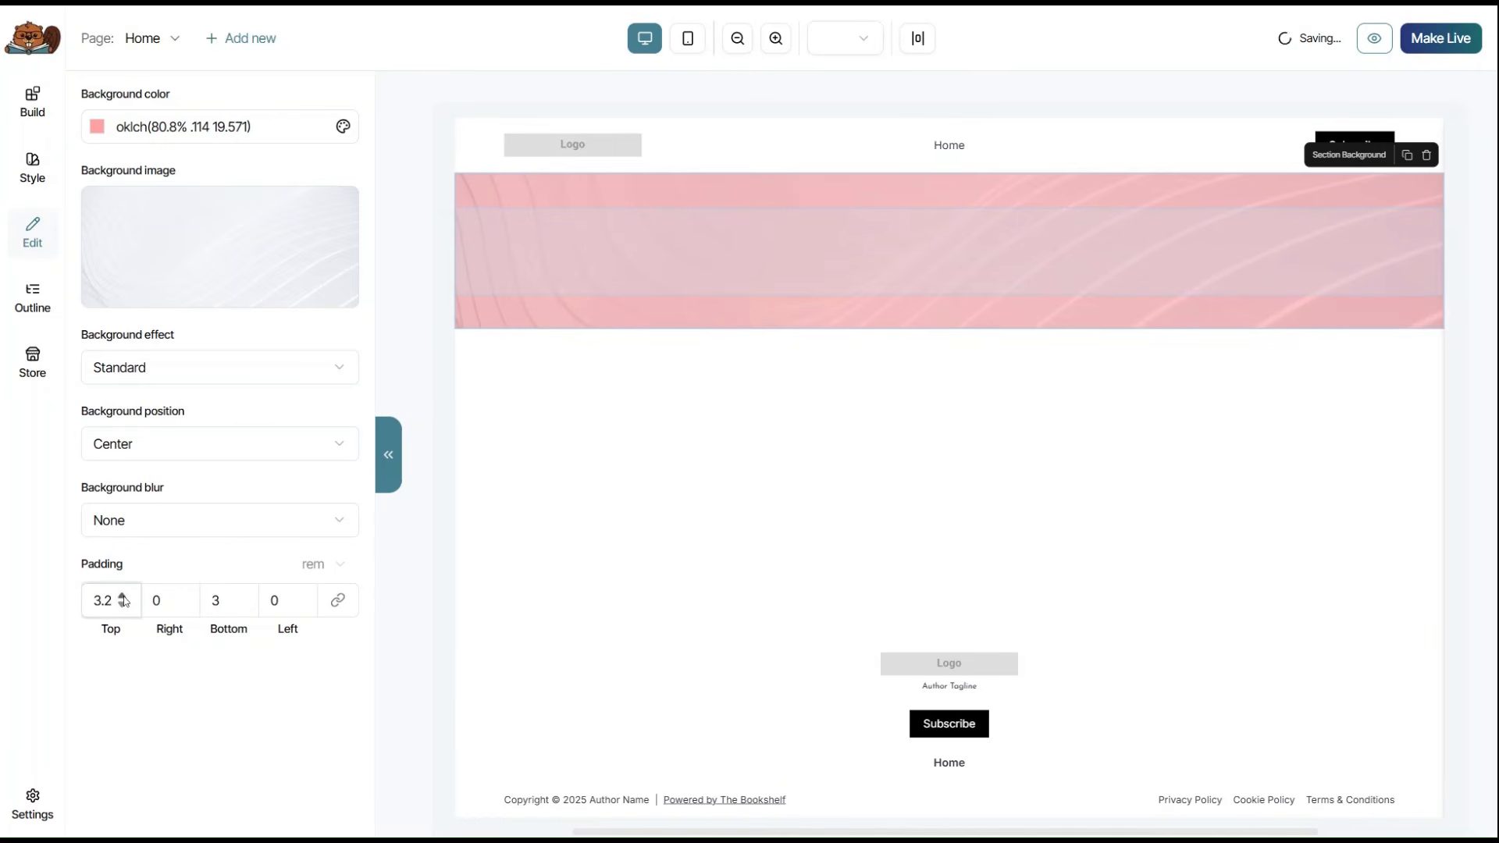
left_click(124, 598)
left_click(123, 606)
left_click(123, 606)
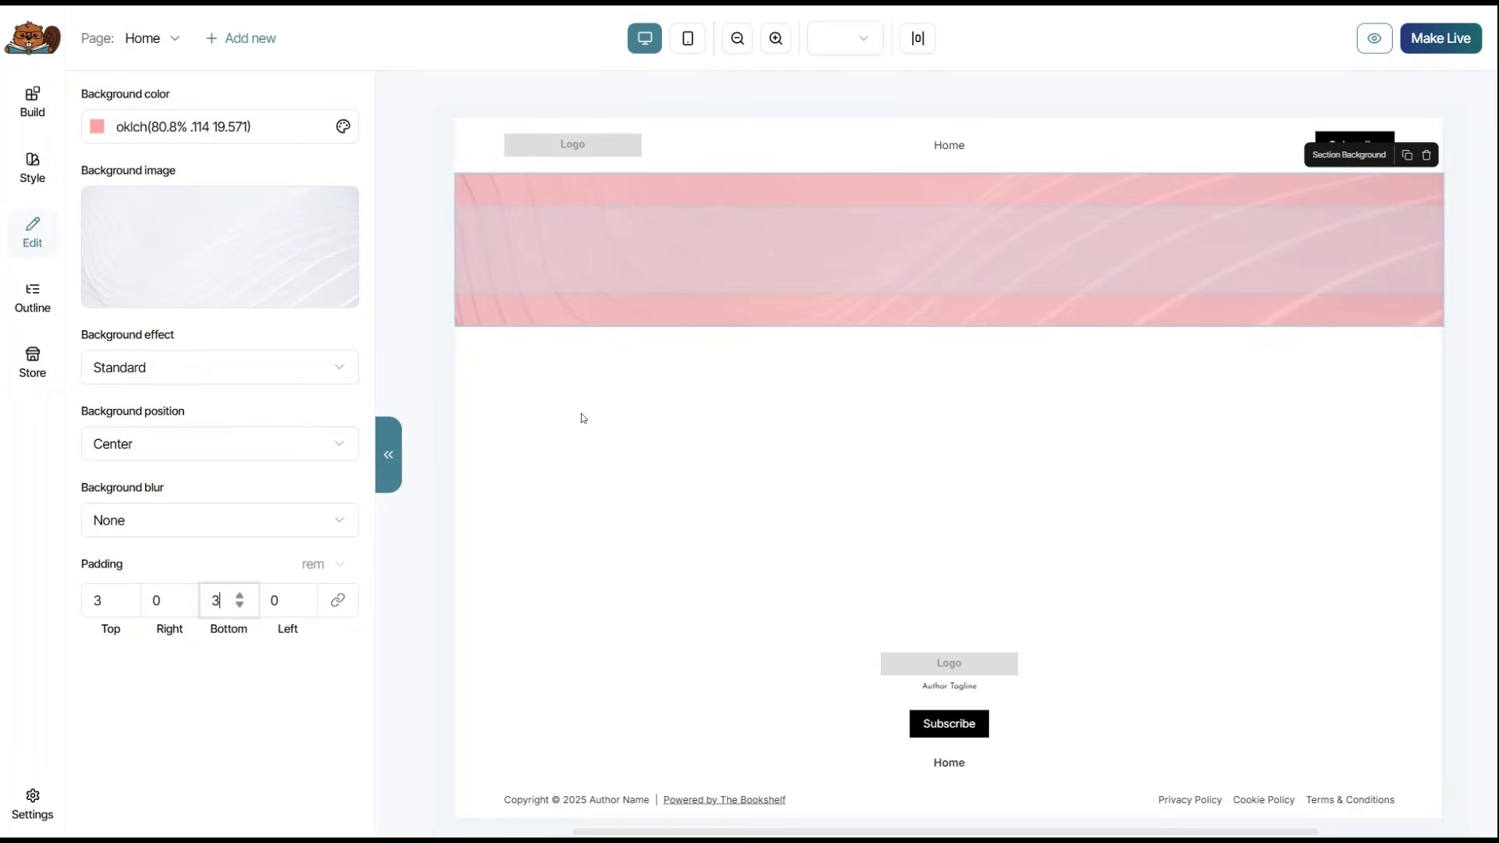
left_click(26, 117)
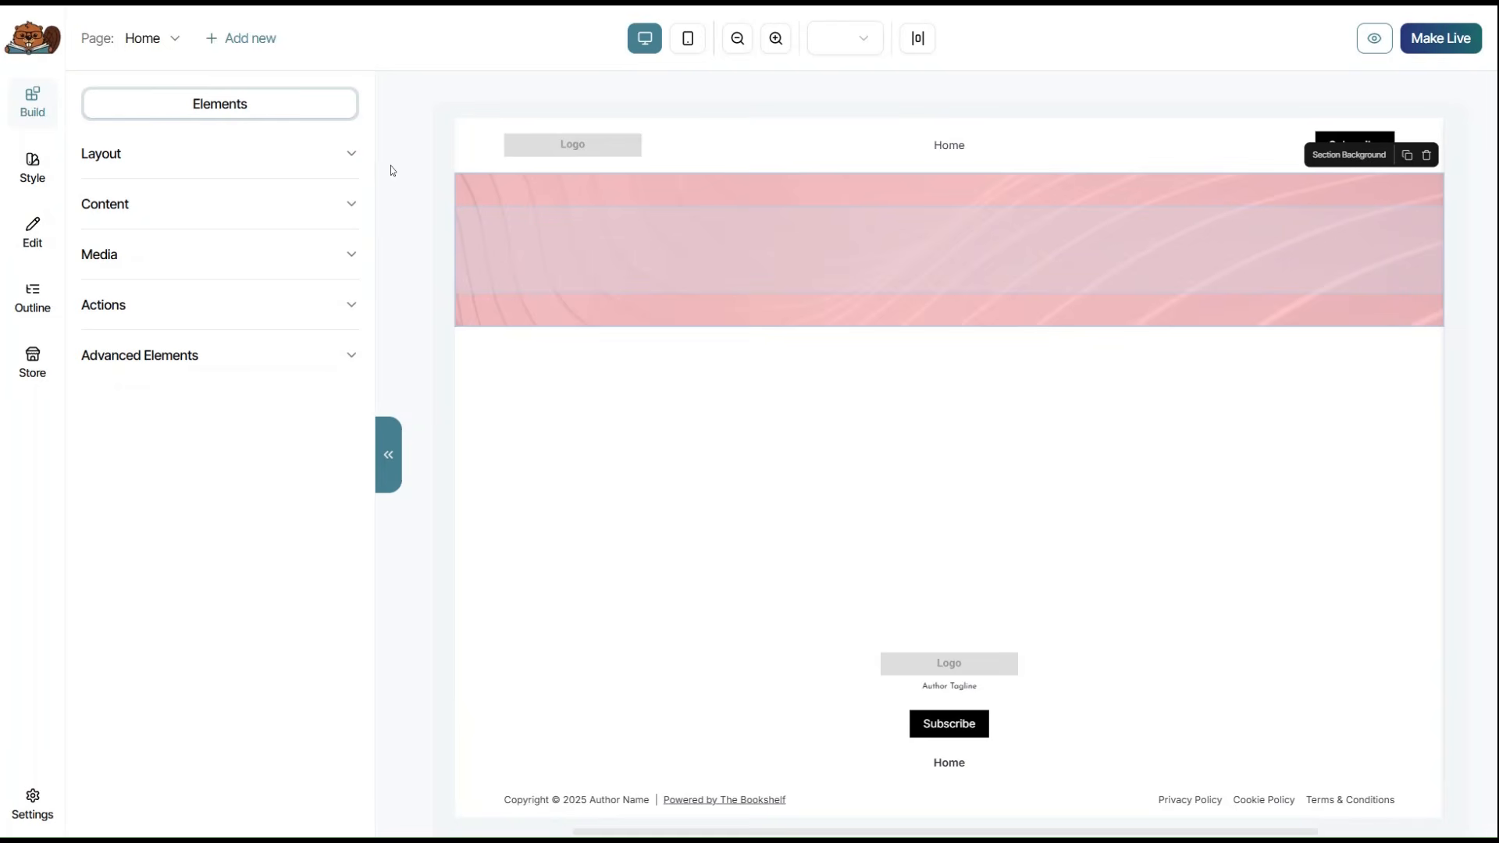
Add a Section Layout inside the pink section with two equal 50/50 columns.
left_click(352, 156)
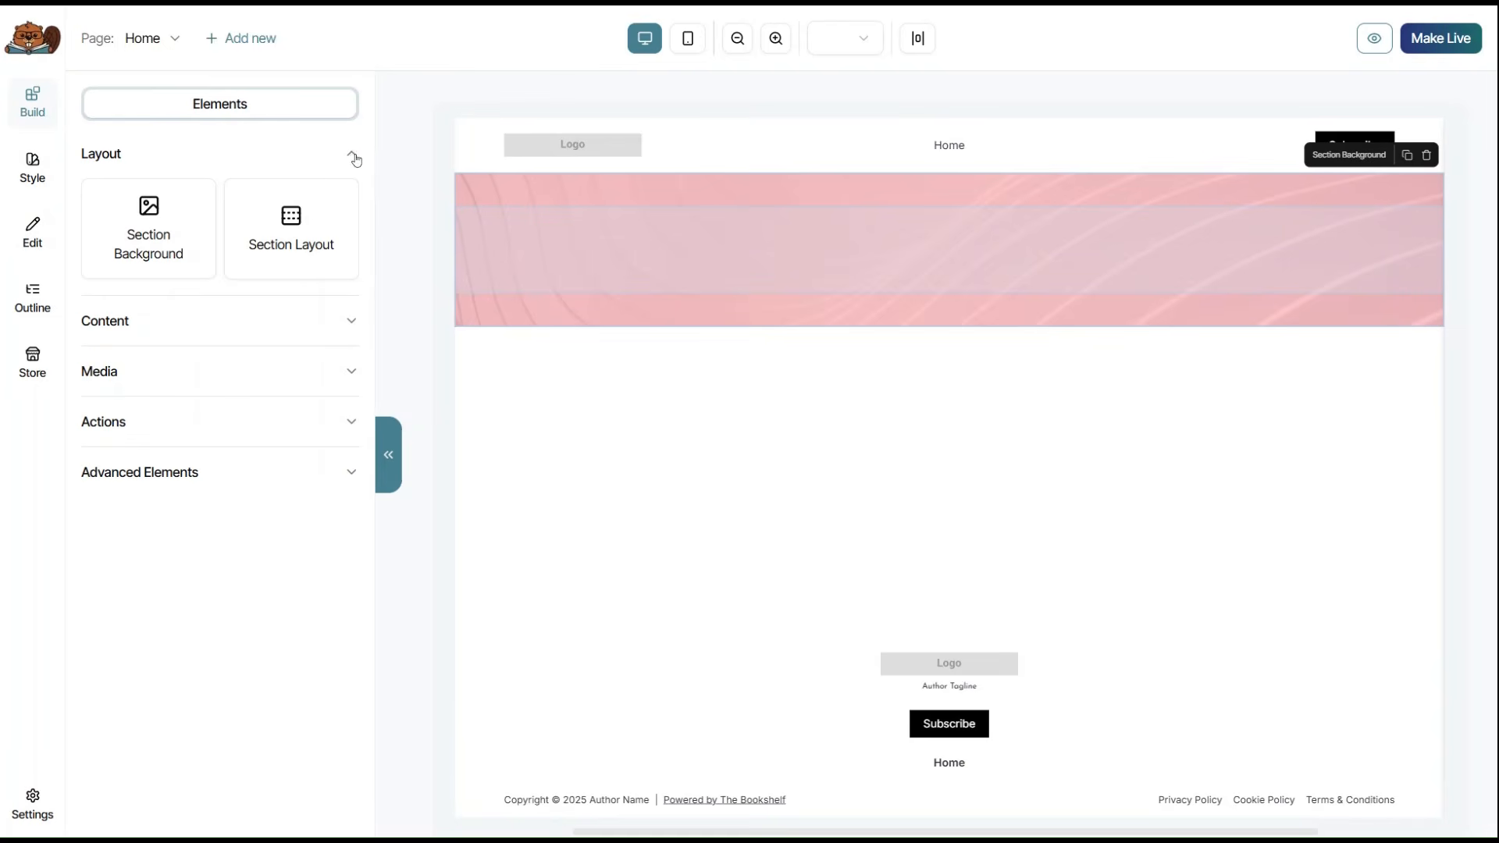
left_click_drag(297, 227, 921, 287)
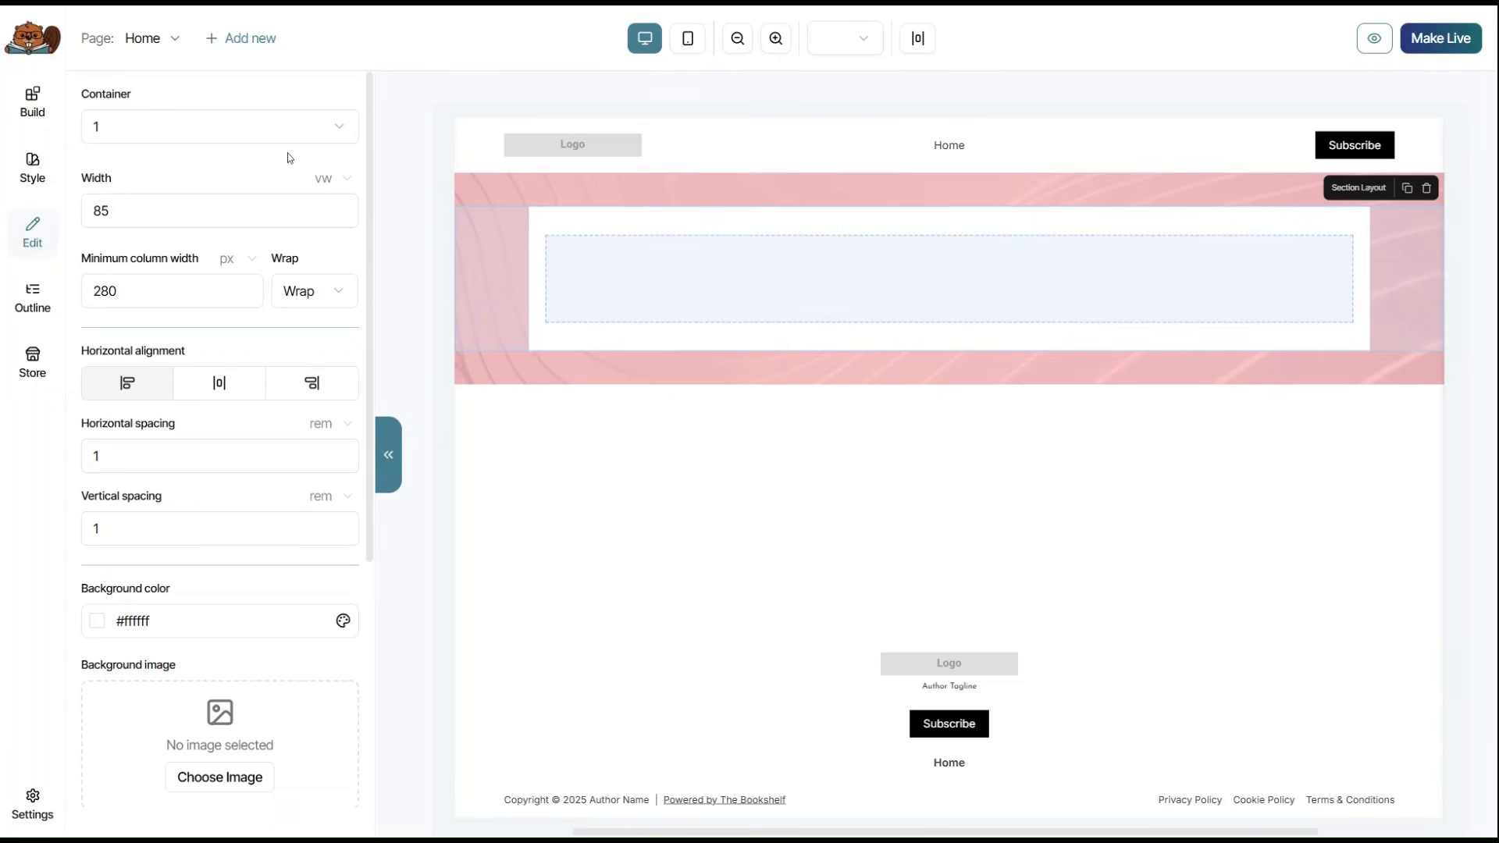
left_click(340, 130)
left_click(186, 196)
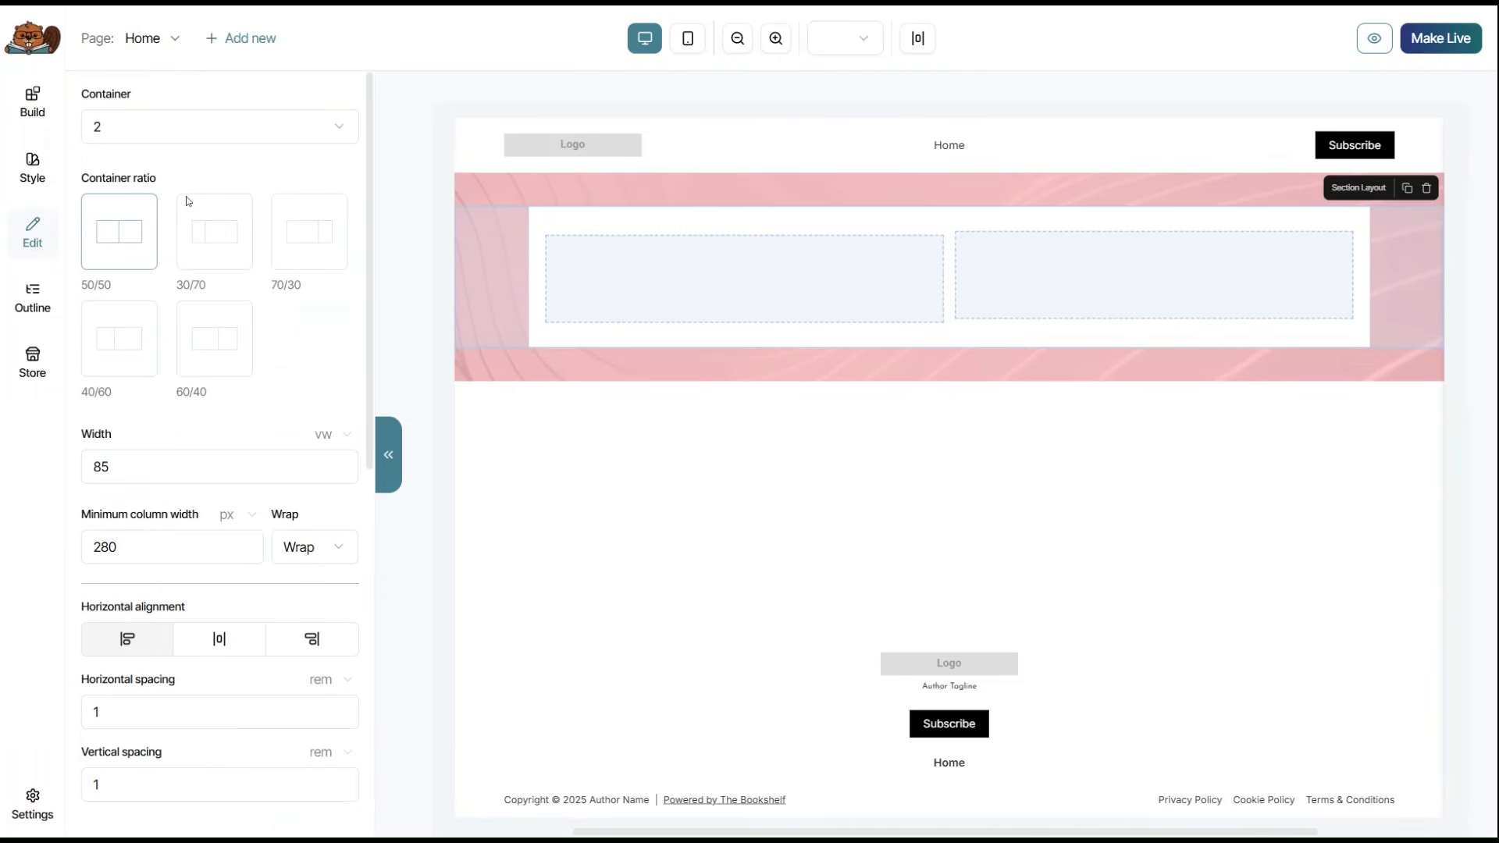
left_click(339, 127)
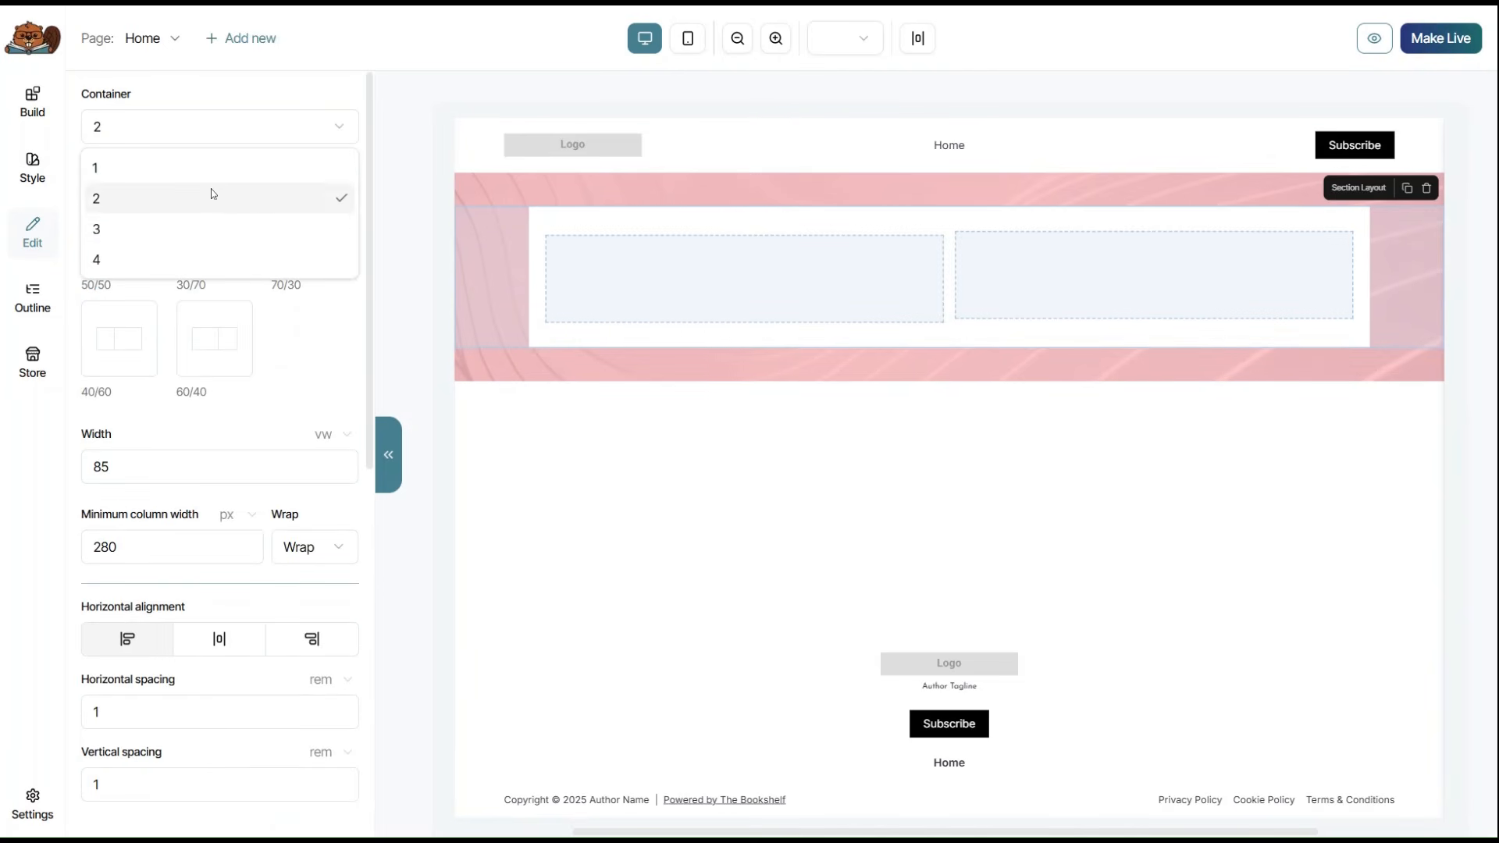
left_click(188, 228)
left_click(187, 126)
left_click(144, 259)
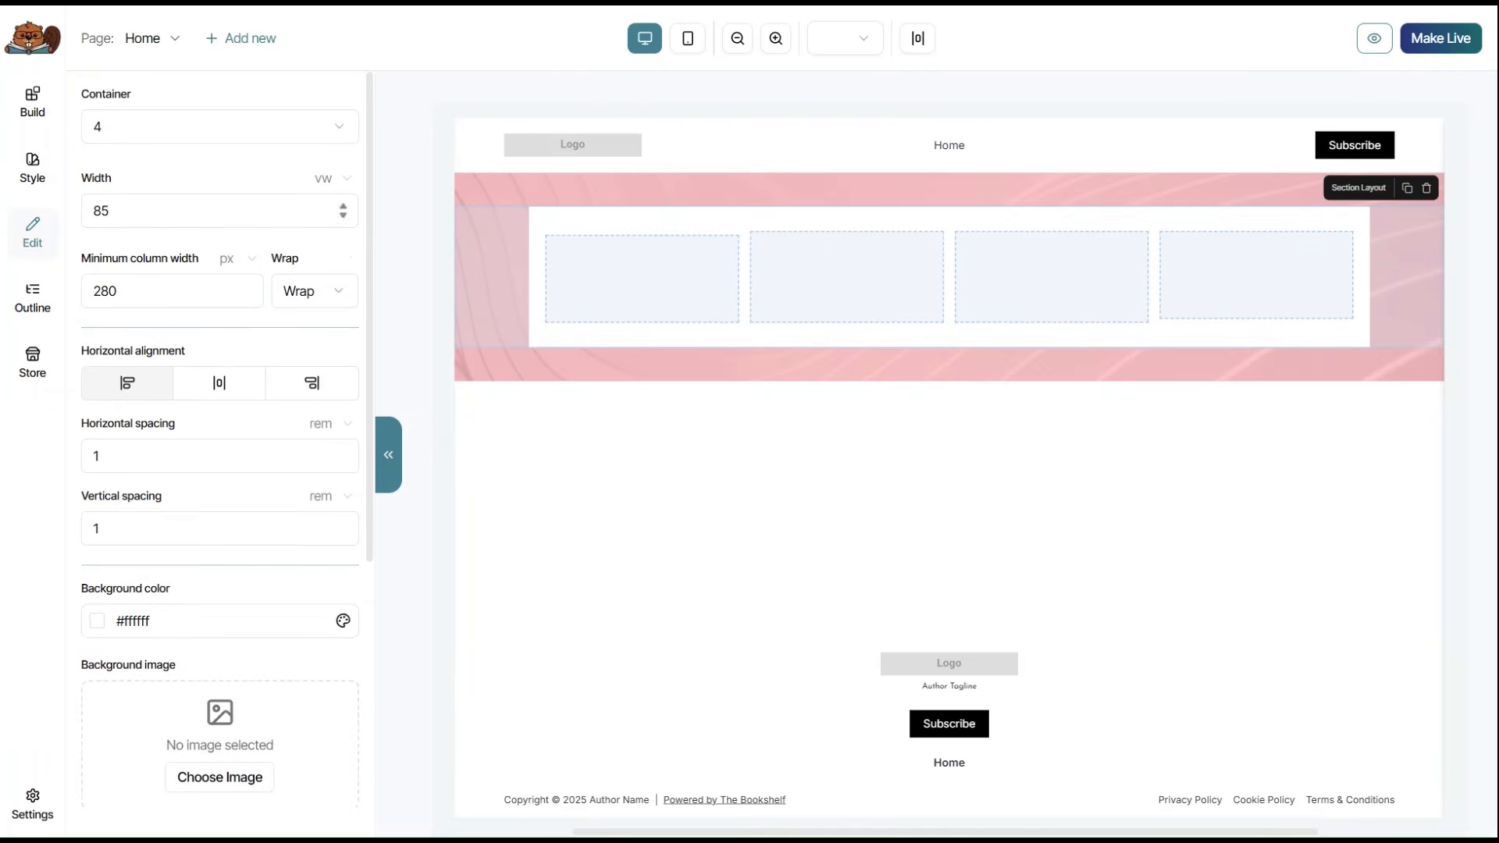
left_click(187, 126)
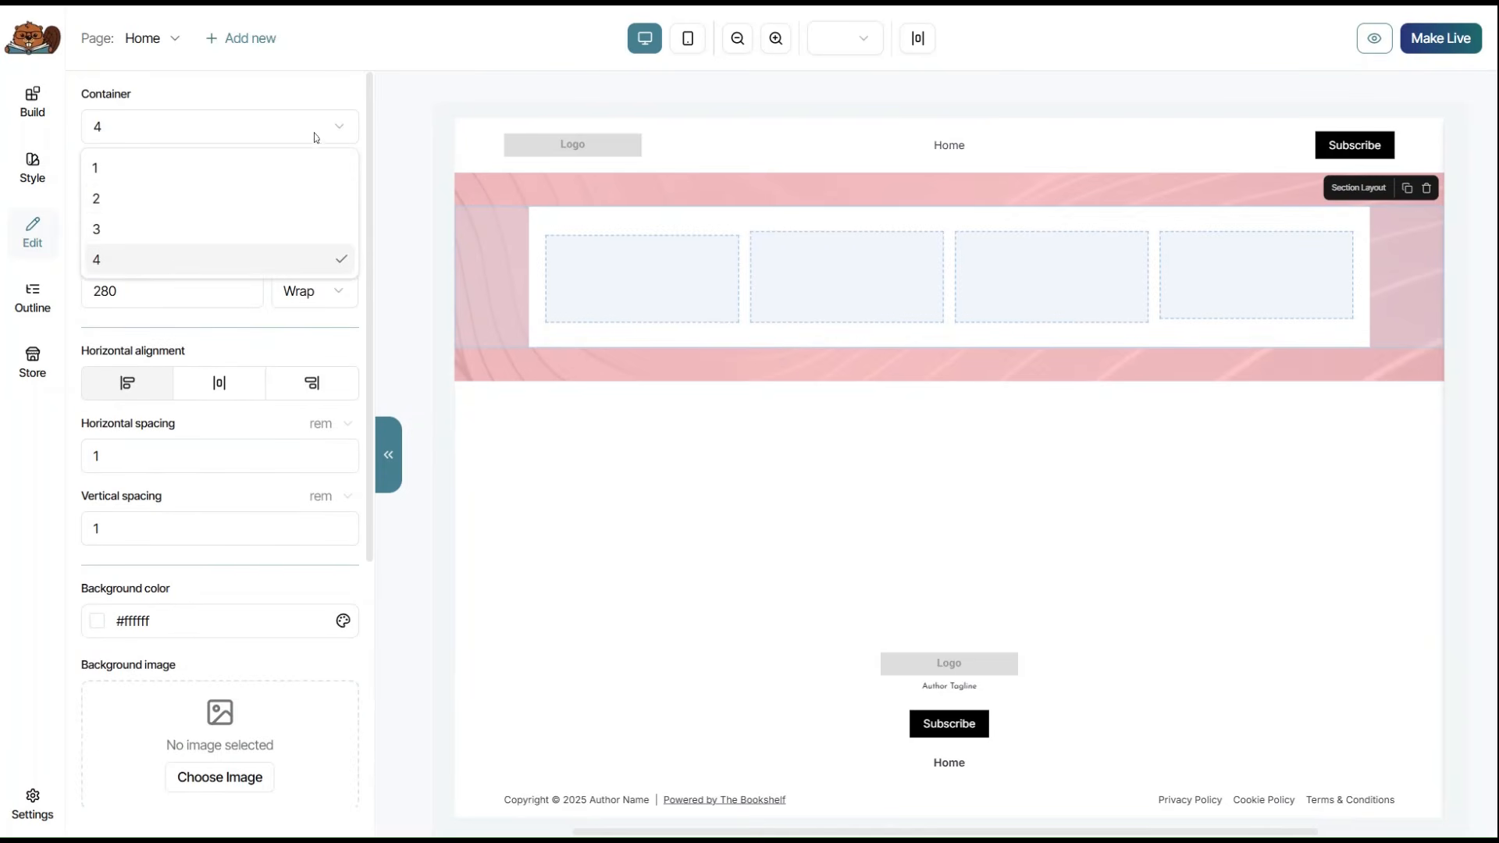
left_click(185, 199)
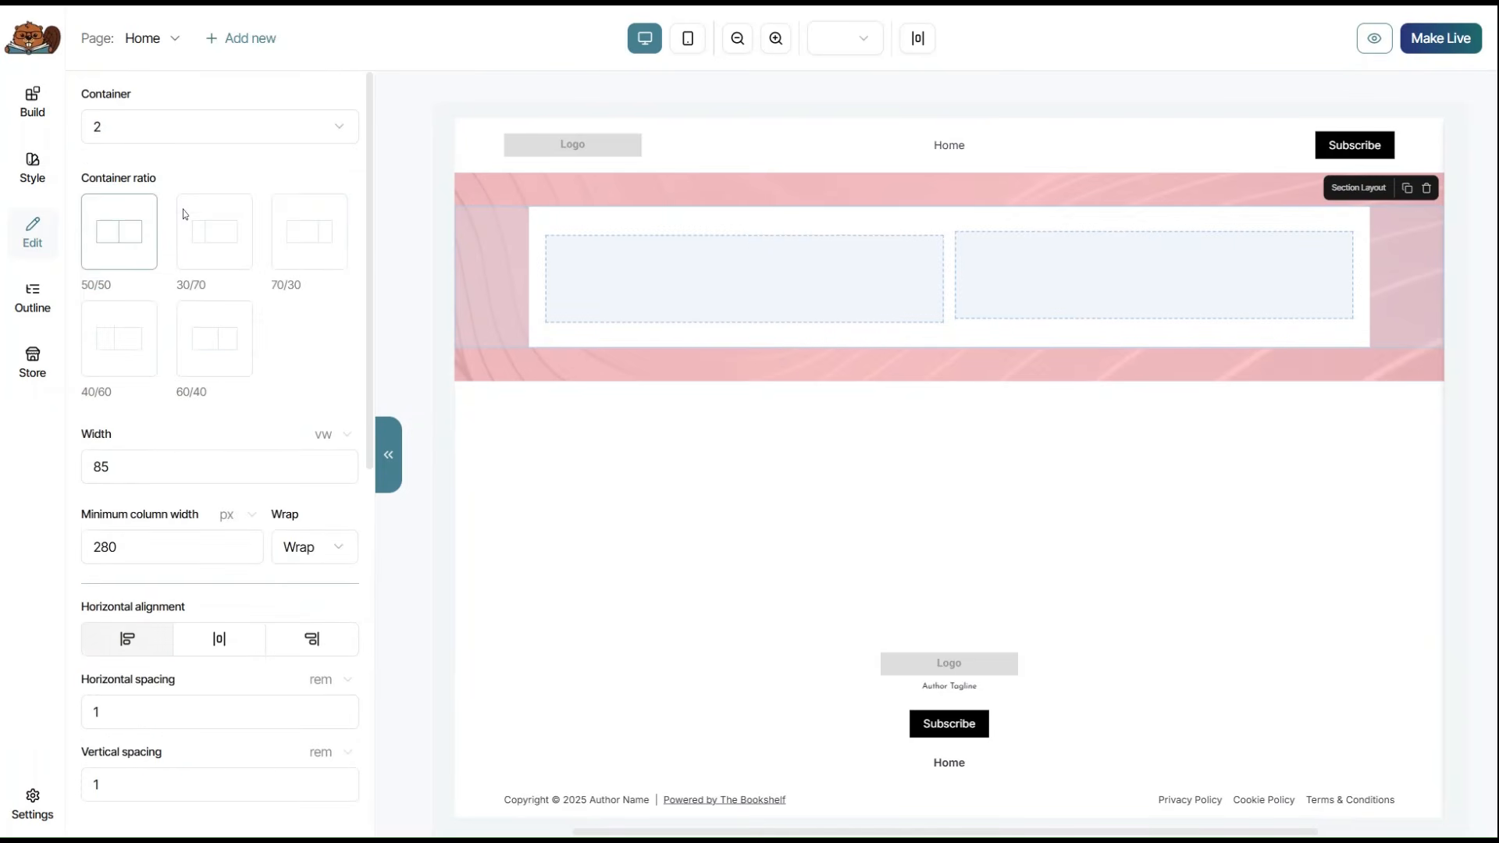
left_click(216, 267)
left_click(304, 244)
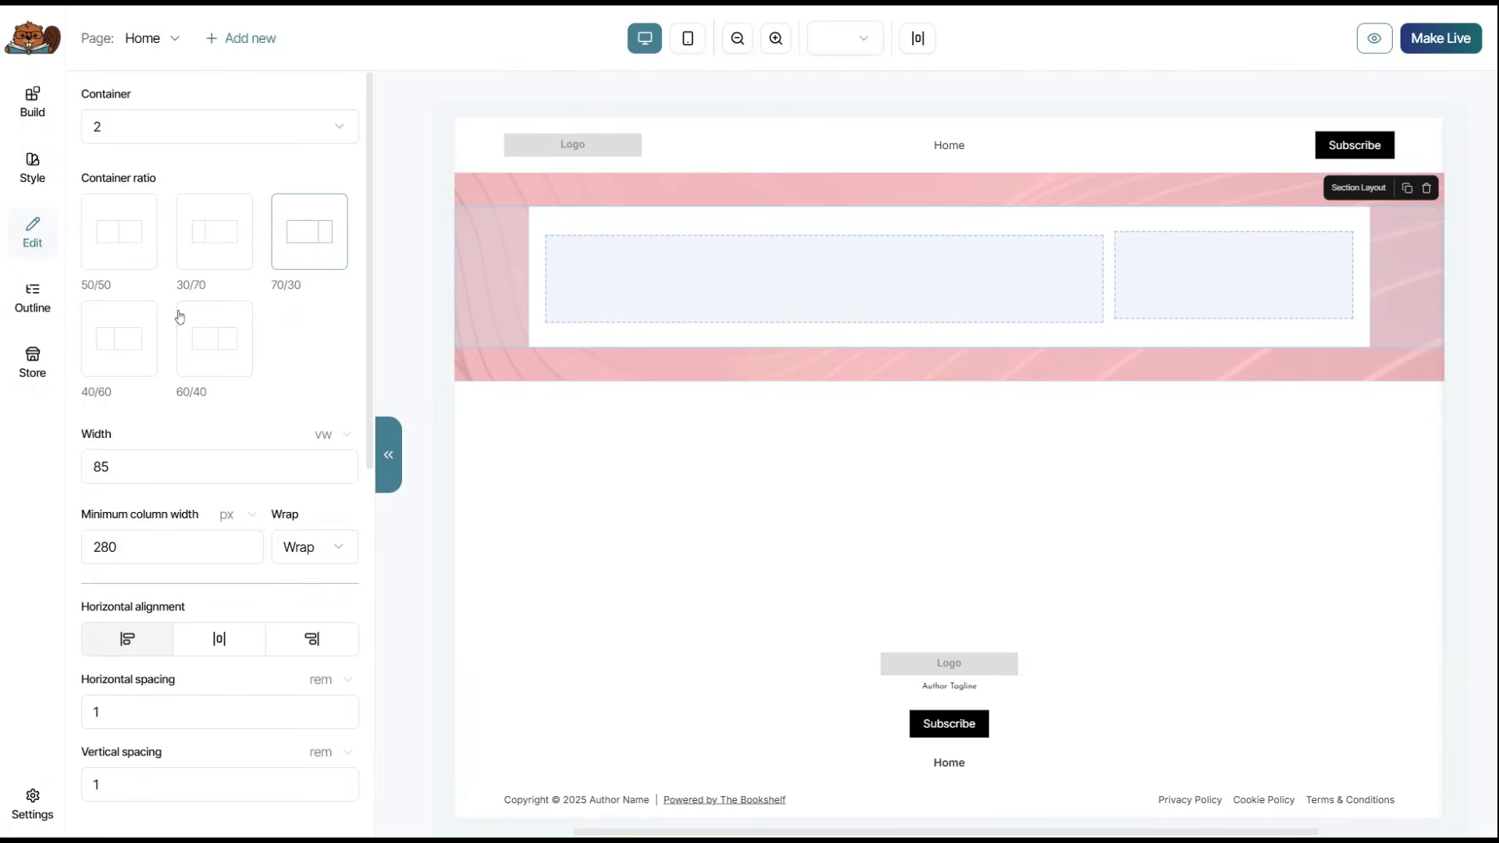
left_click(144, 338)
left_click(126, 240)
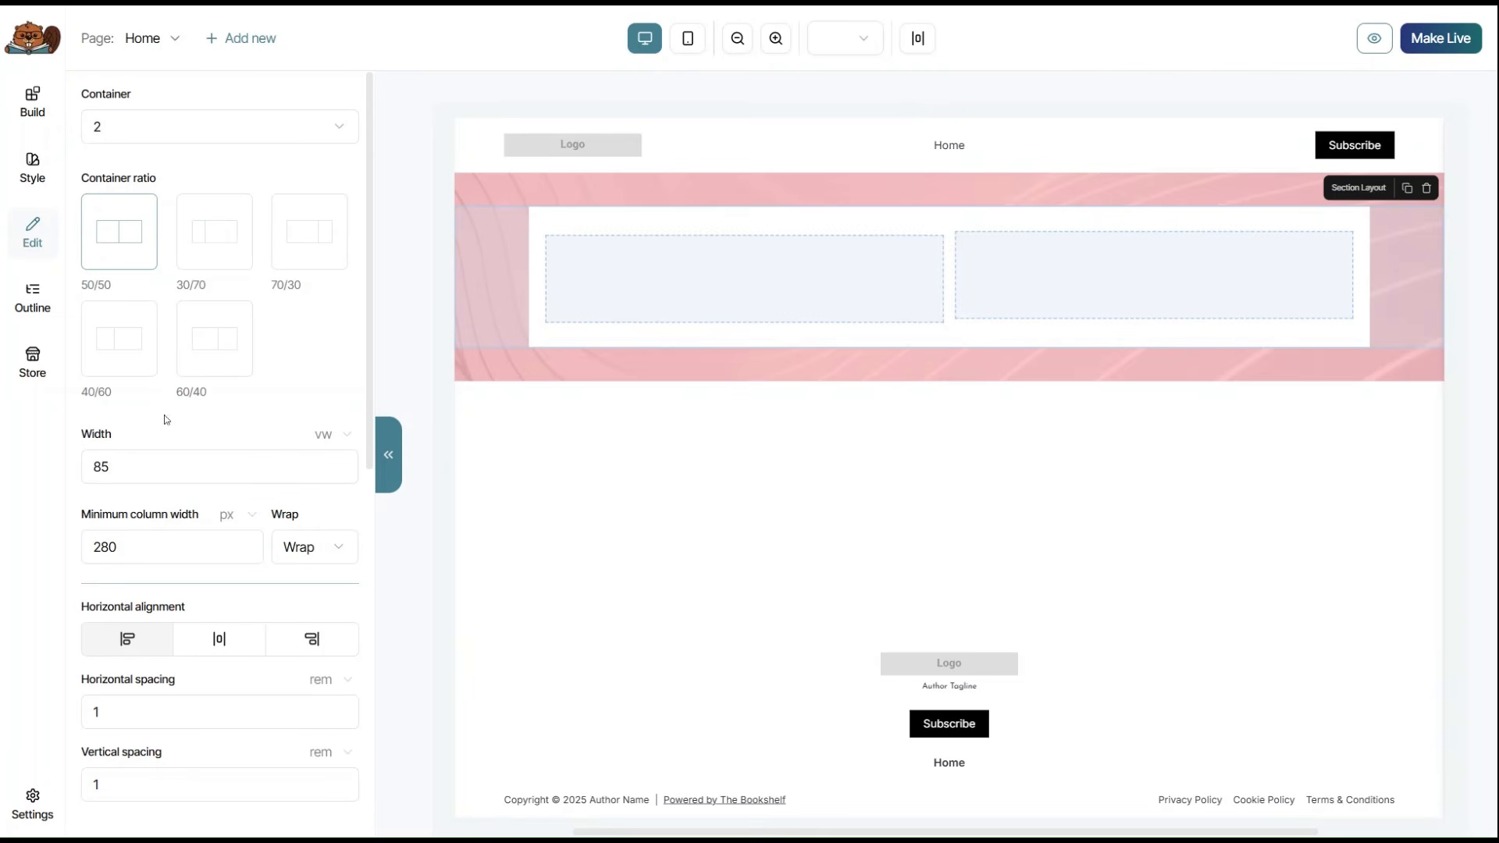
Set the container width to 85 vw.
double_click(102, 467)
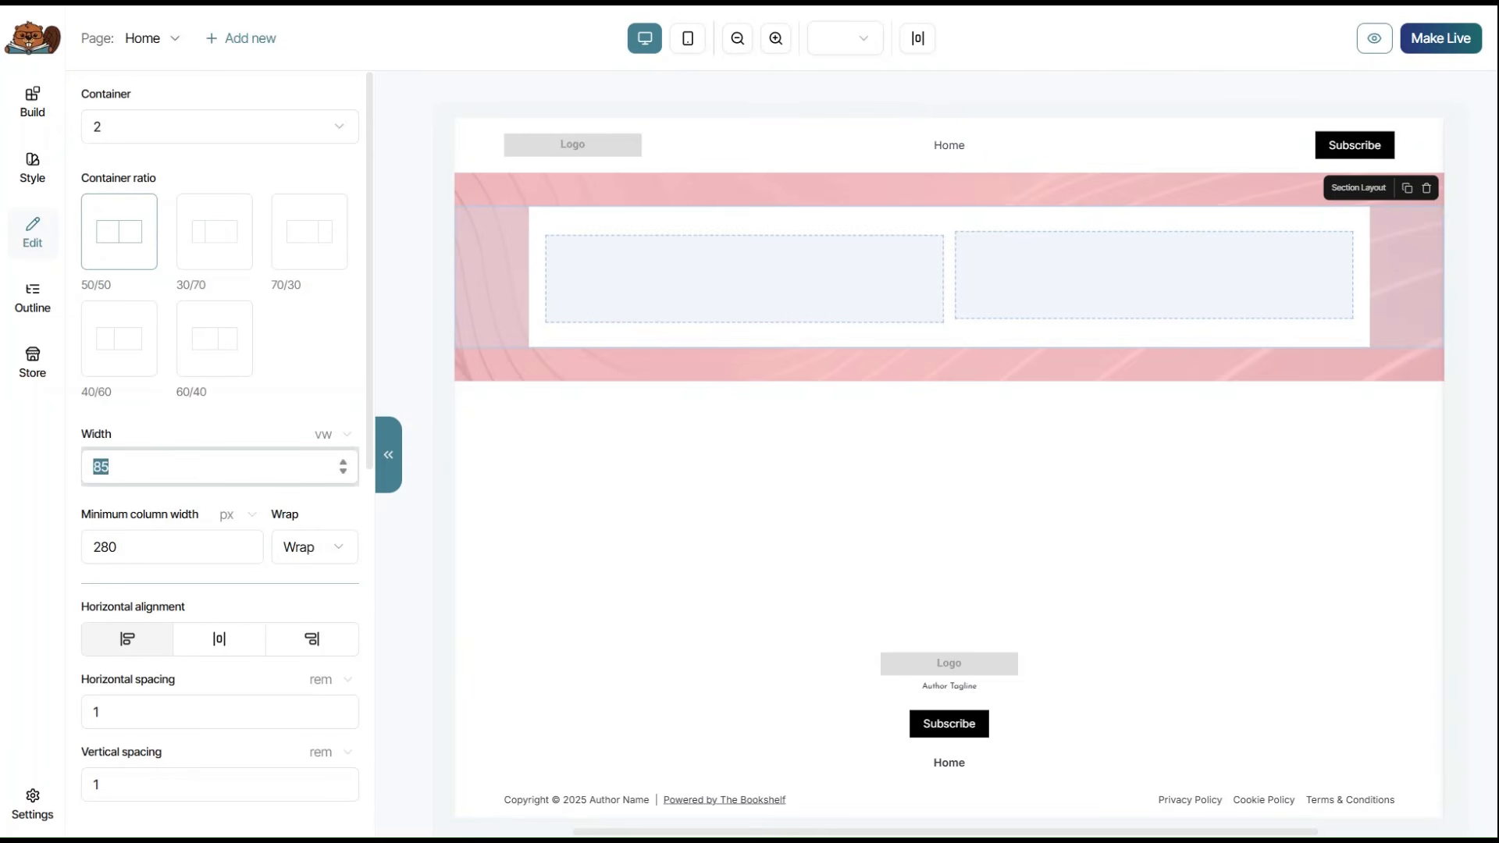
type("65")
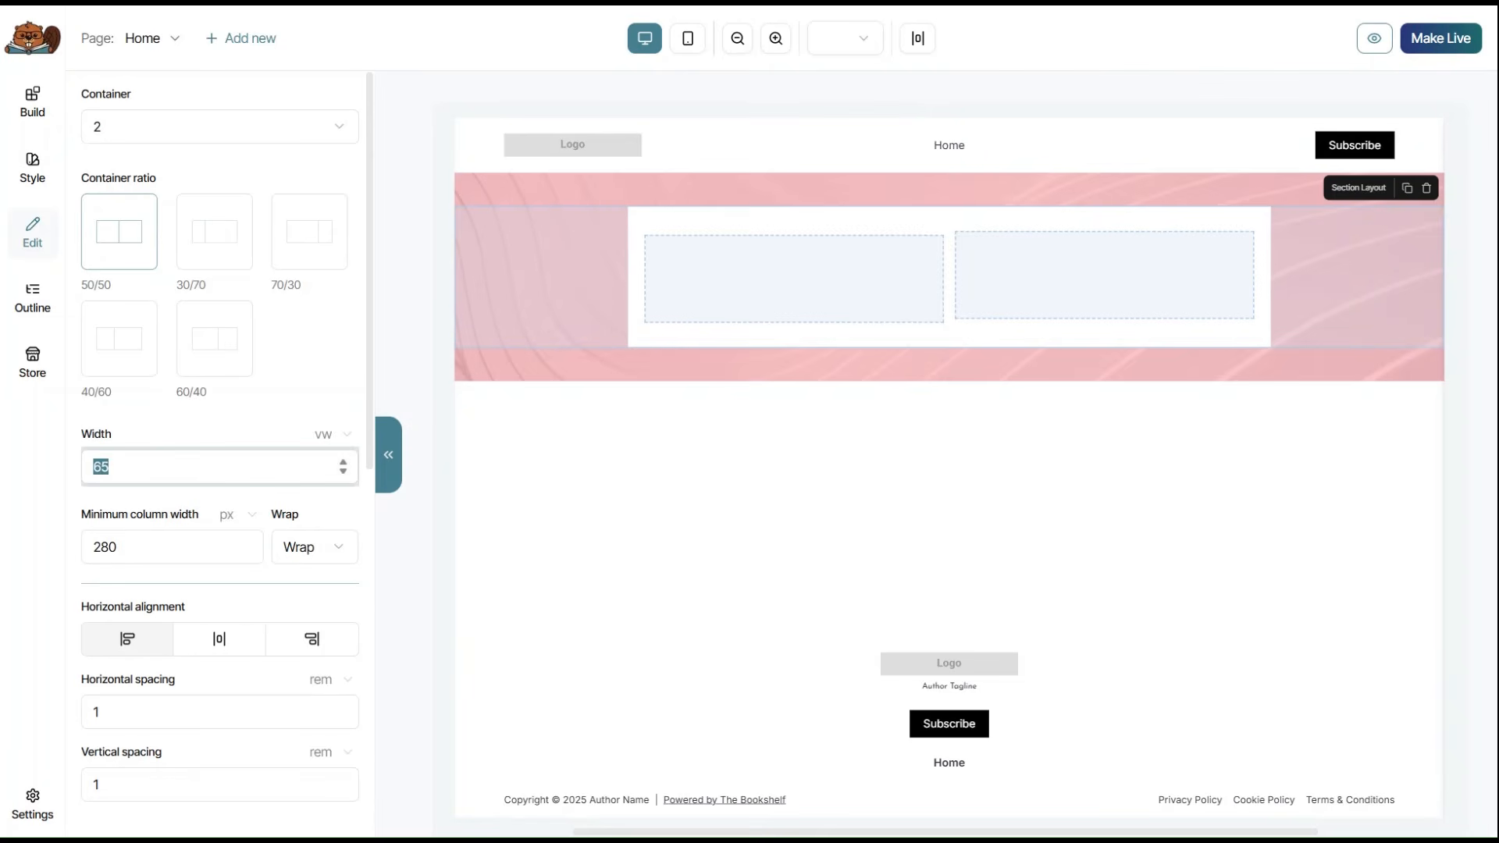
type("75")
double_click(84, 469)
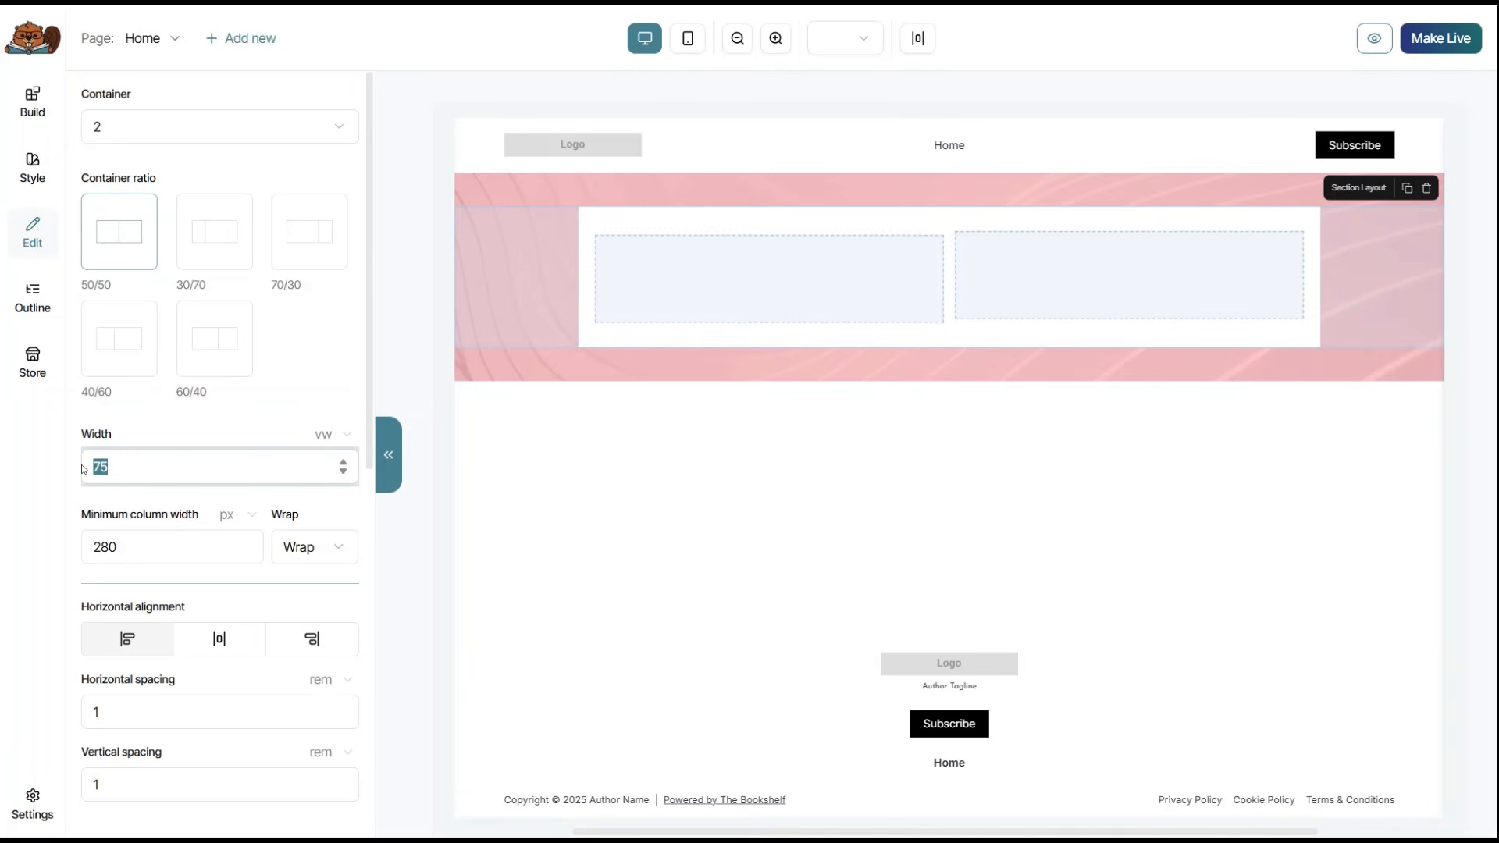
type("85")
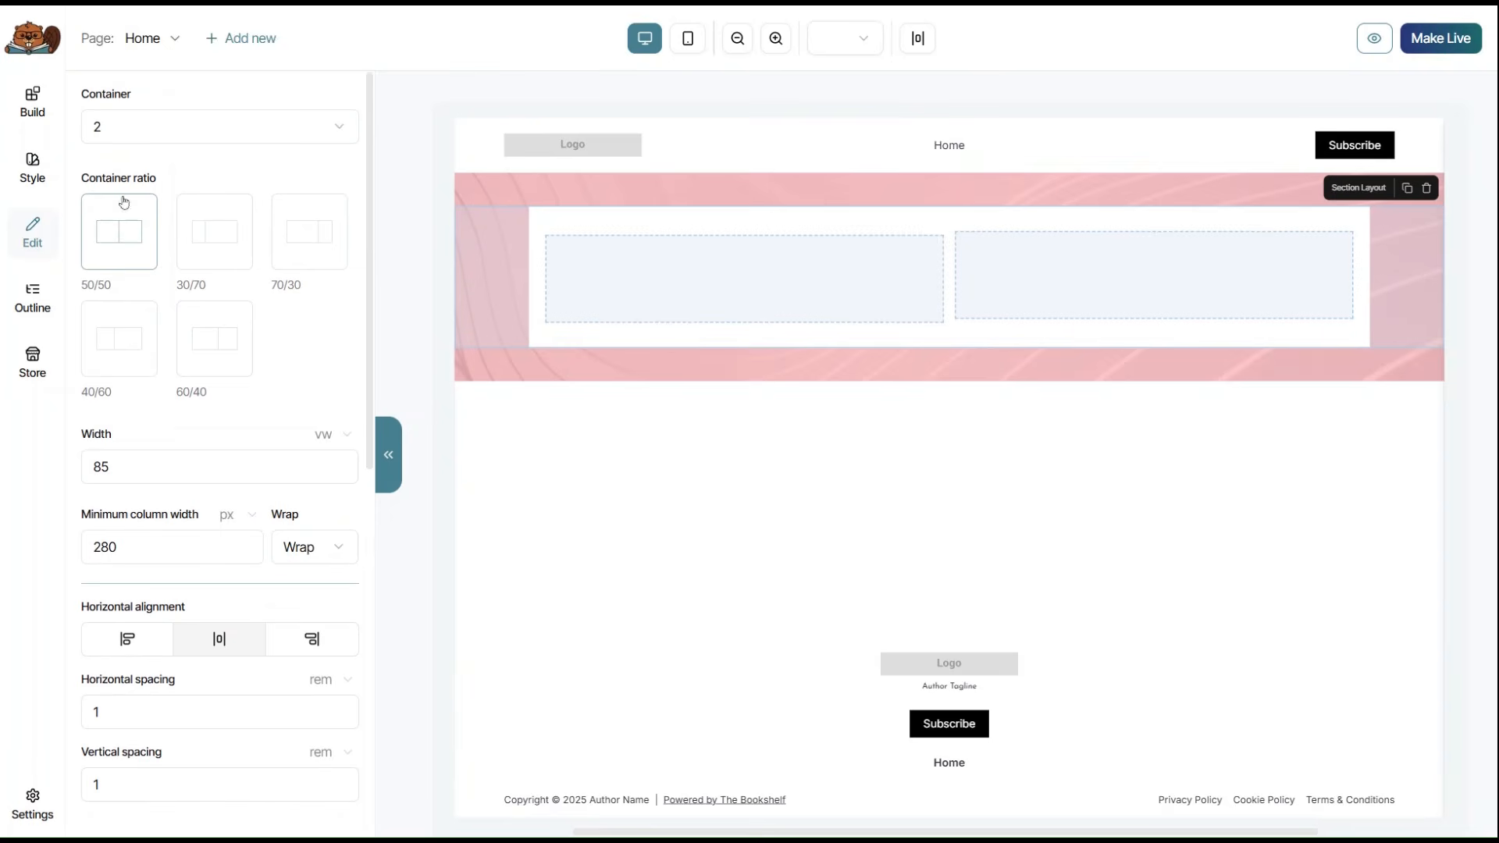
left_click(41, 108)
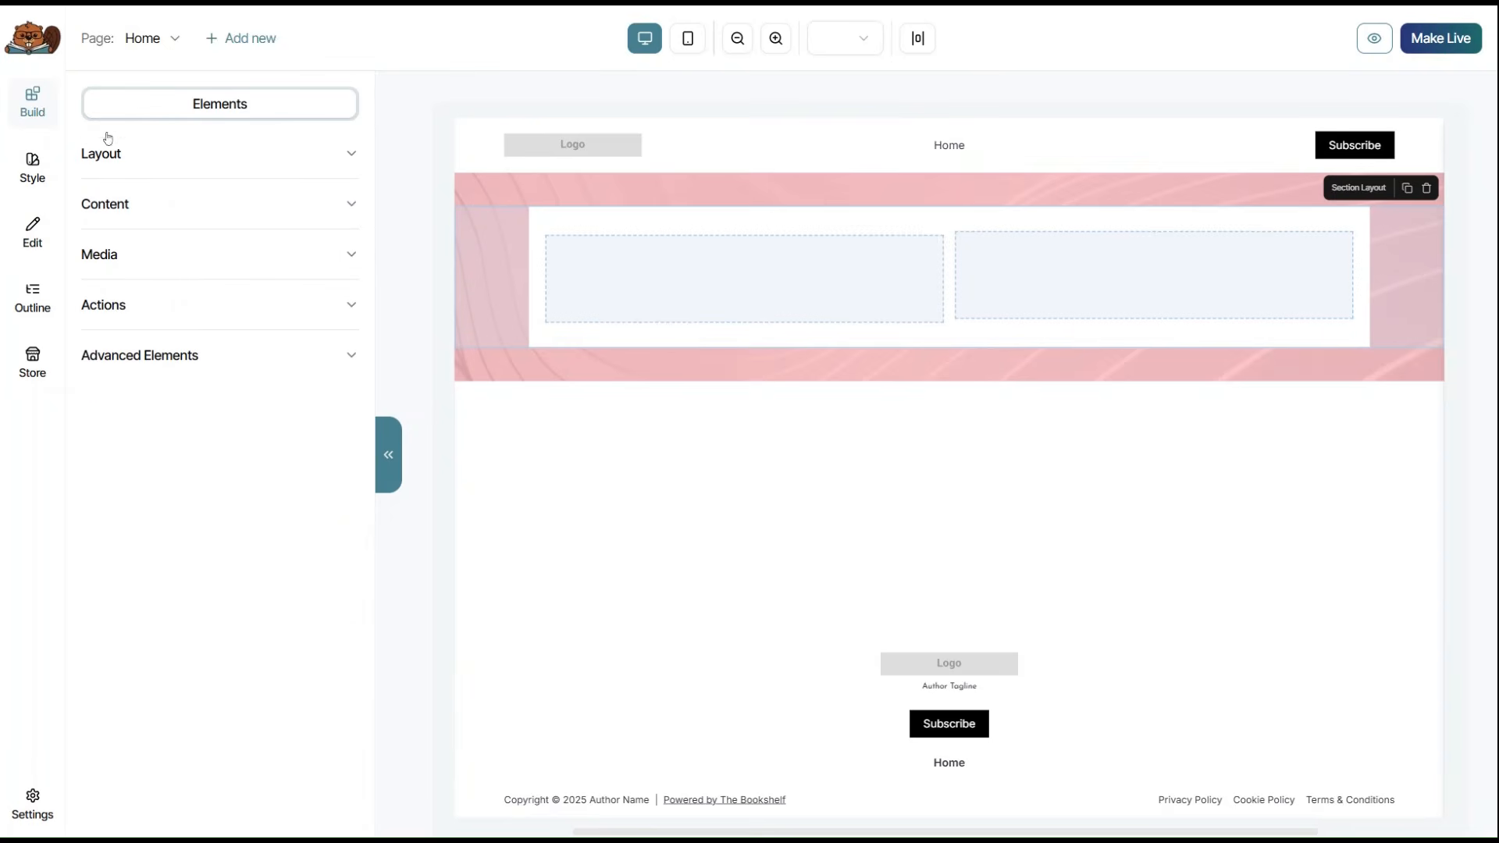
Place a Richtext block and Button in the left column and an Image in the right column.
left_click(342, 206)
left_click_drag(407, 271, 688, 312)
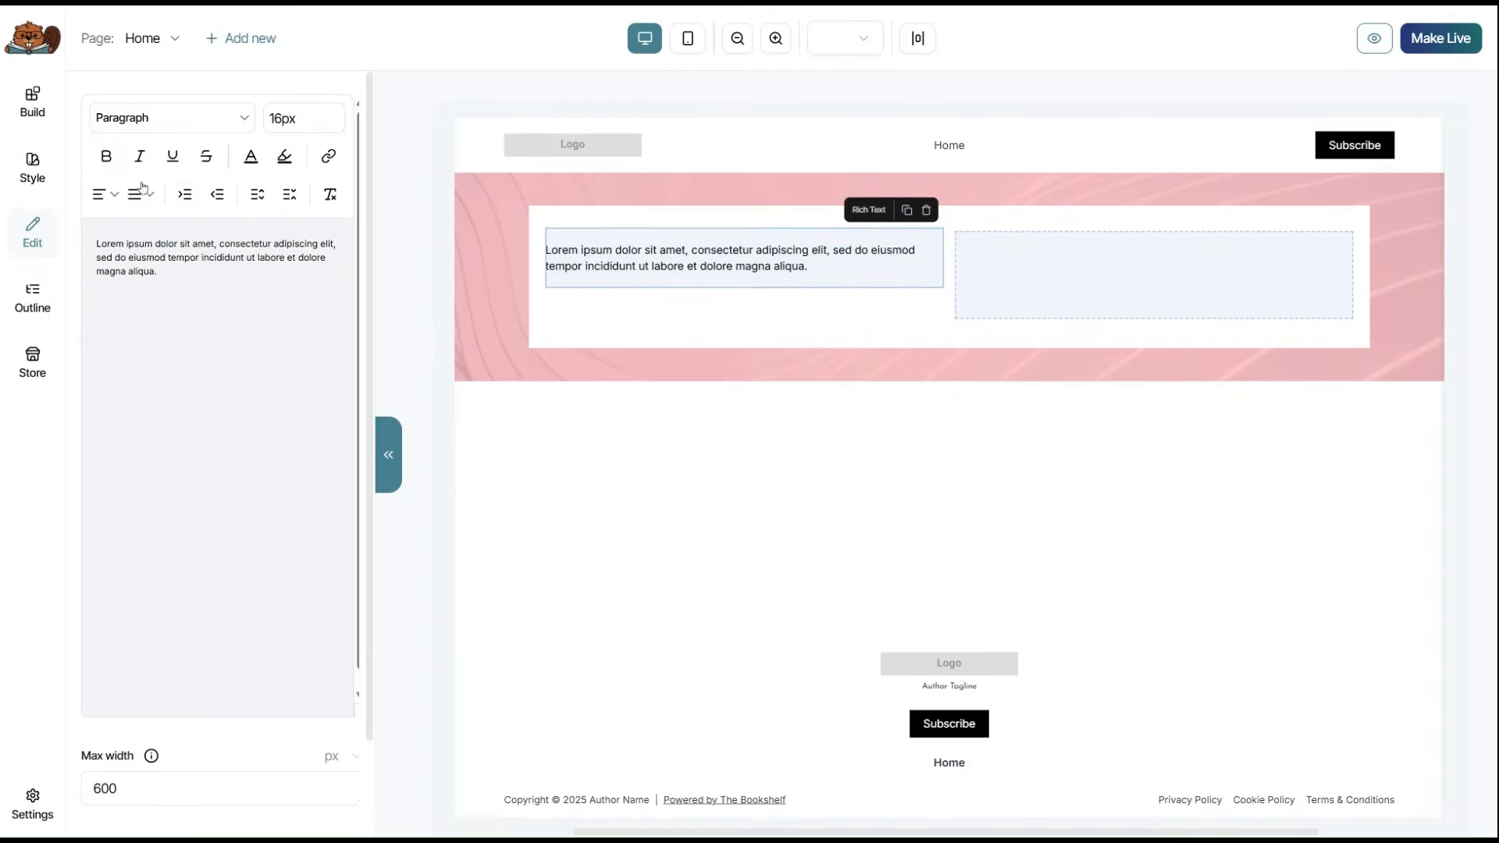
left_click(32, 101)
left_click(351, 306)
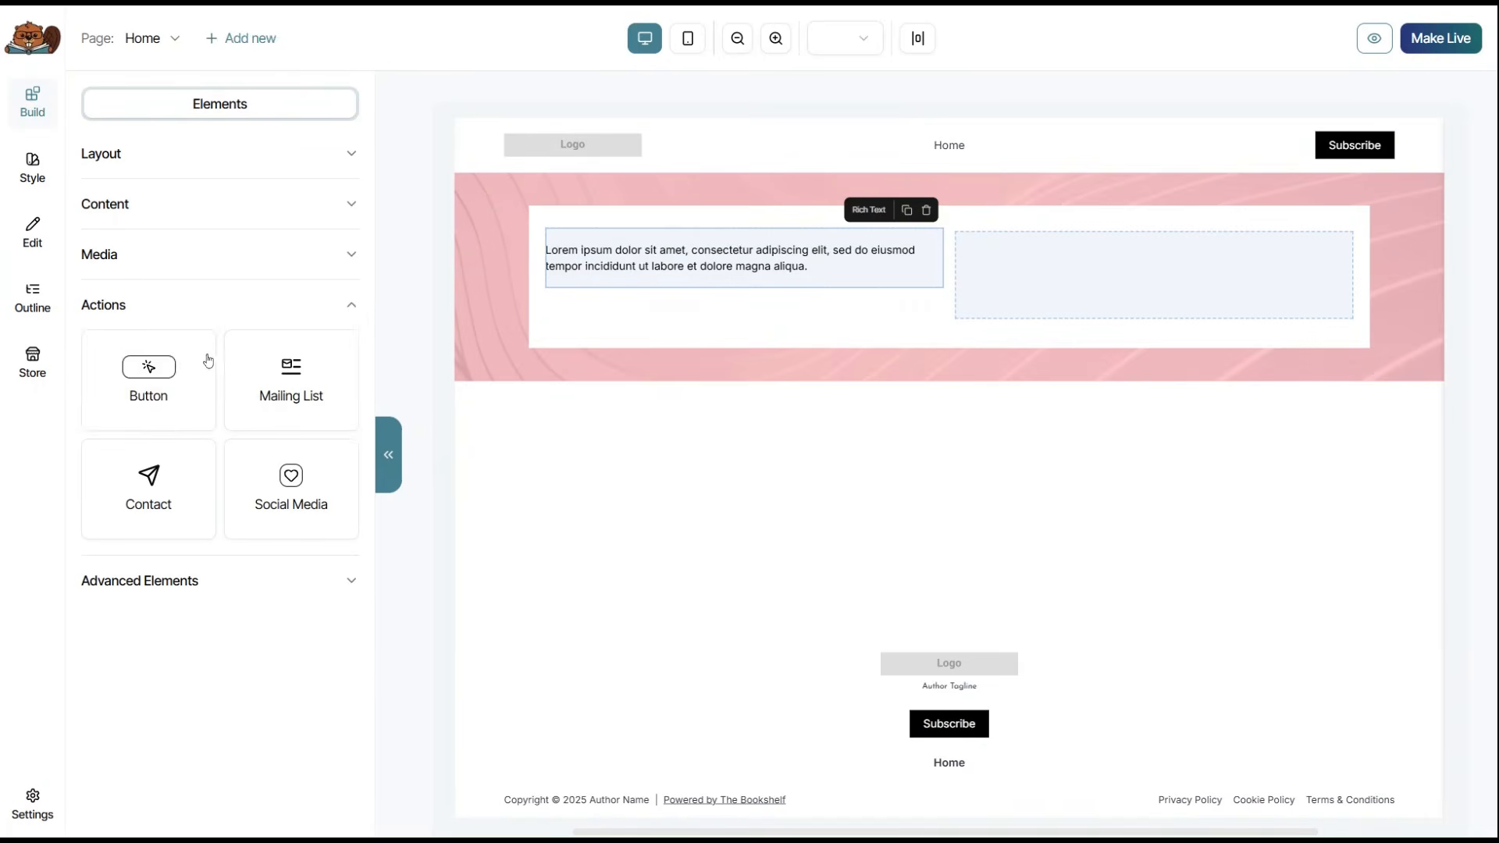
left_click_drag(150, 377, 743, 367)
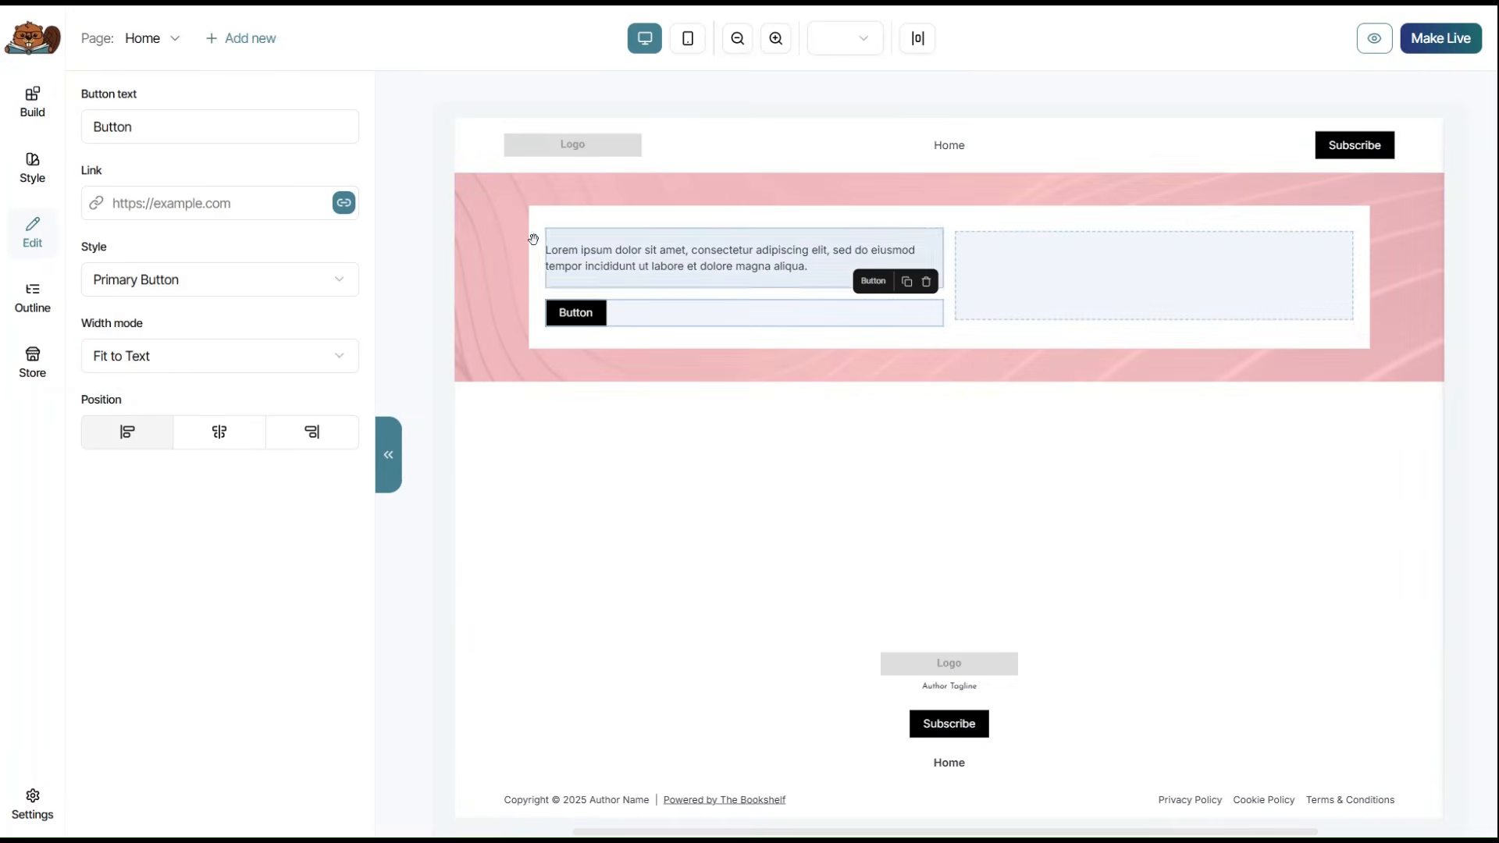
left_click(32, 102)
left_click(346, 266)
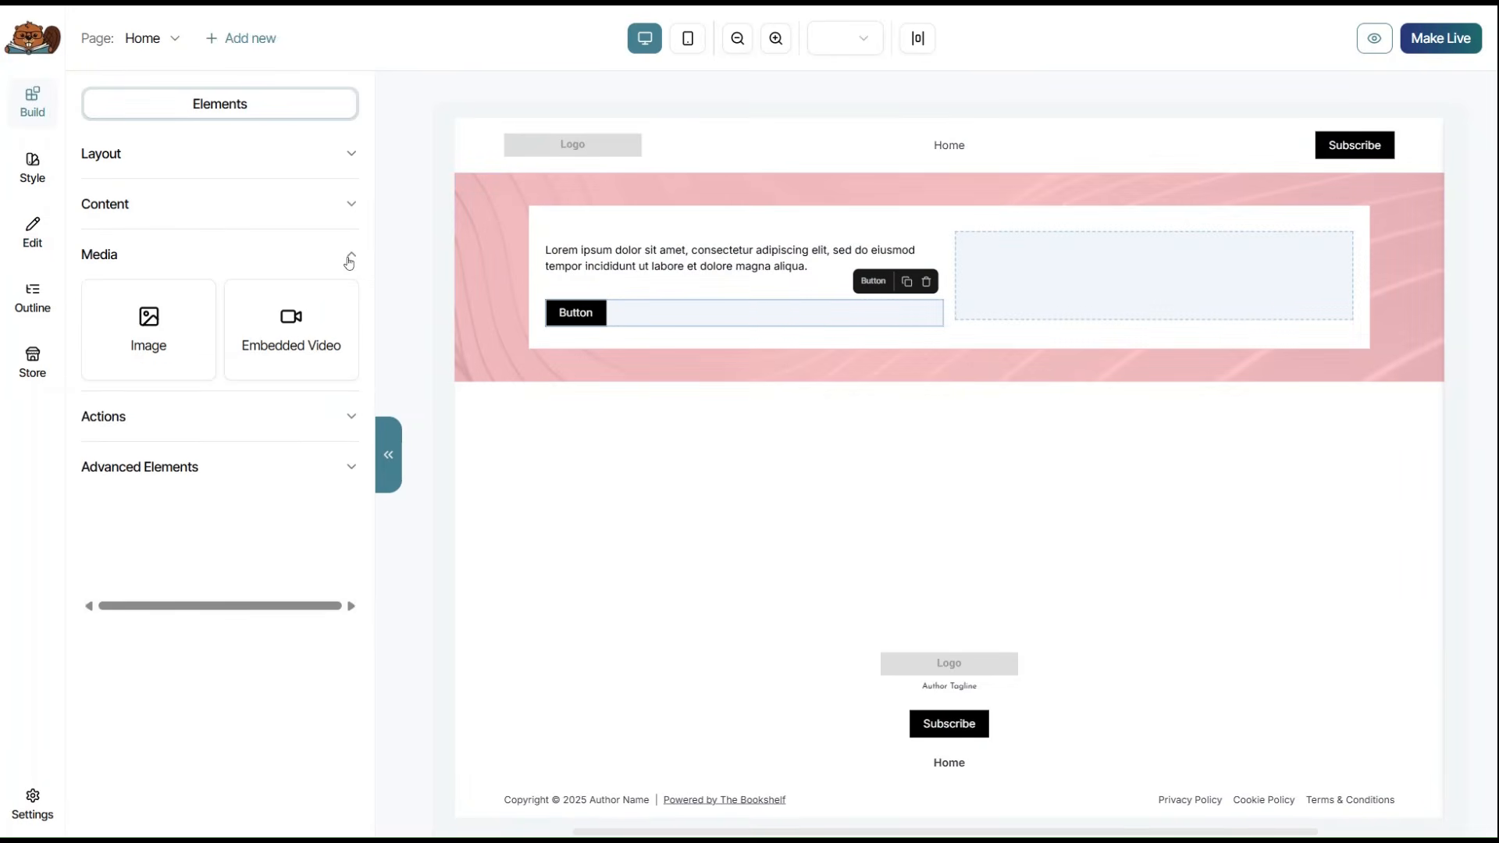
left_click_drag(180, 328, 1138, 306)
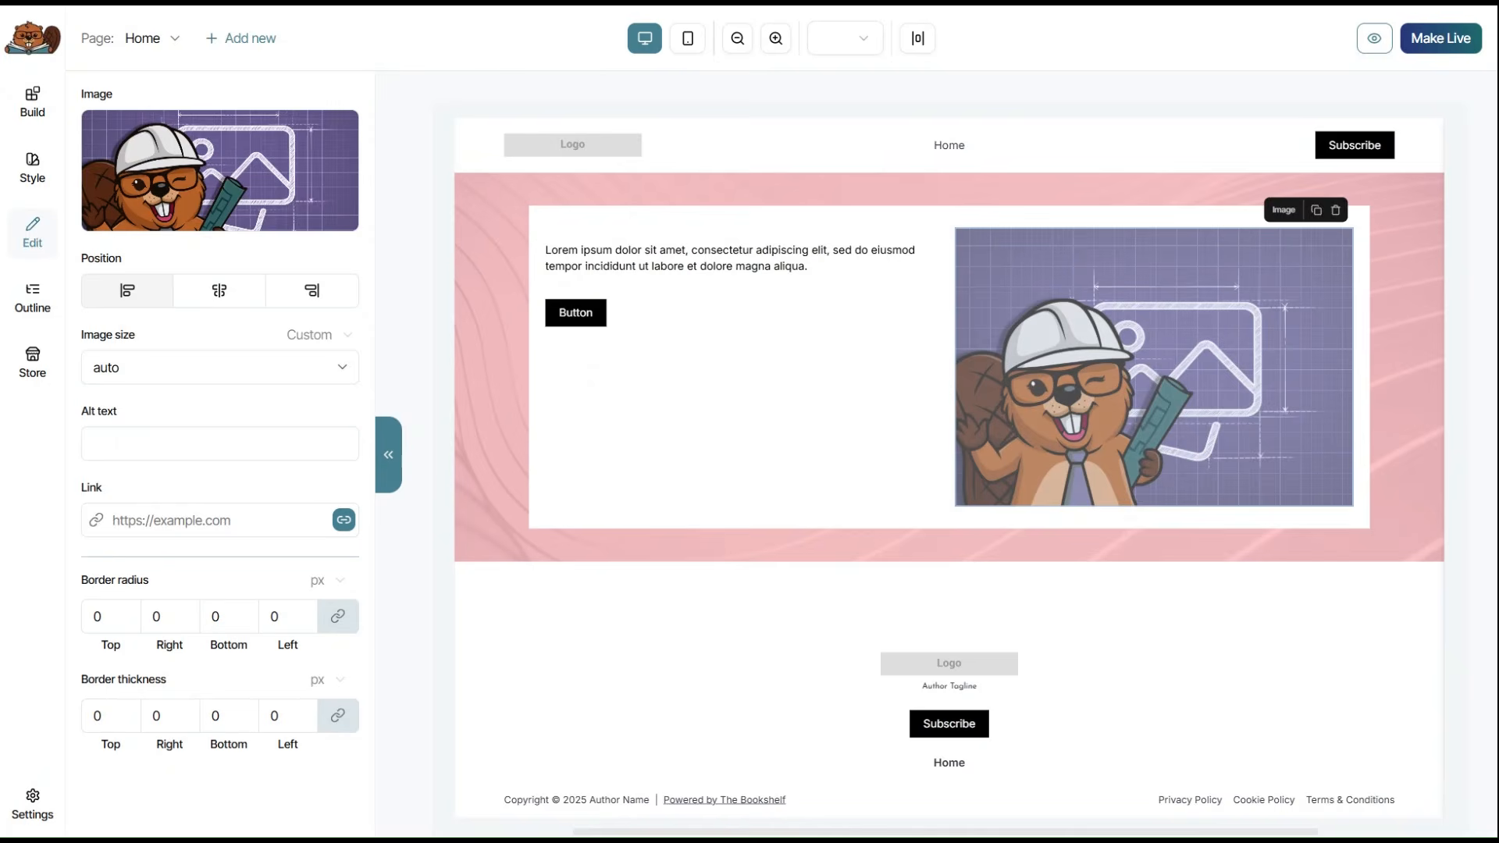
Replace the placeholder text with 'Now Available' styled as a 48px Section Title.
left_click(713, 257)
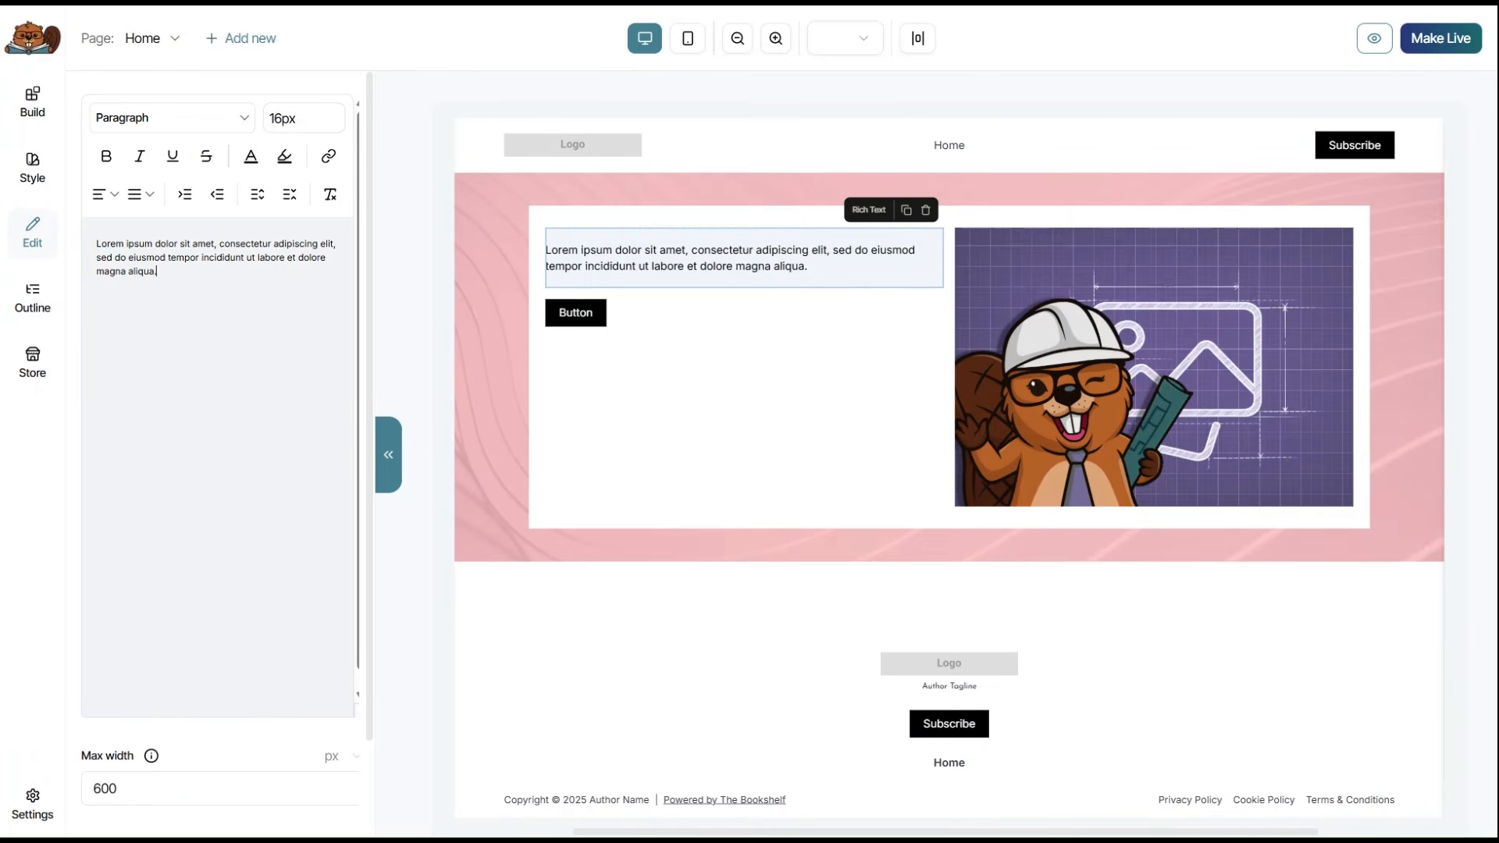
key("ctrl+a")
type("Now Available")
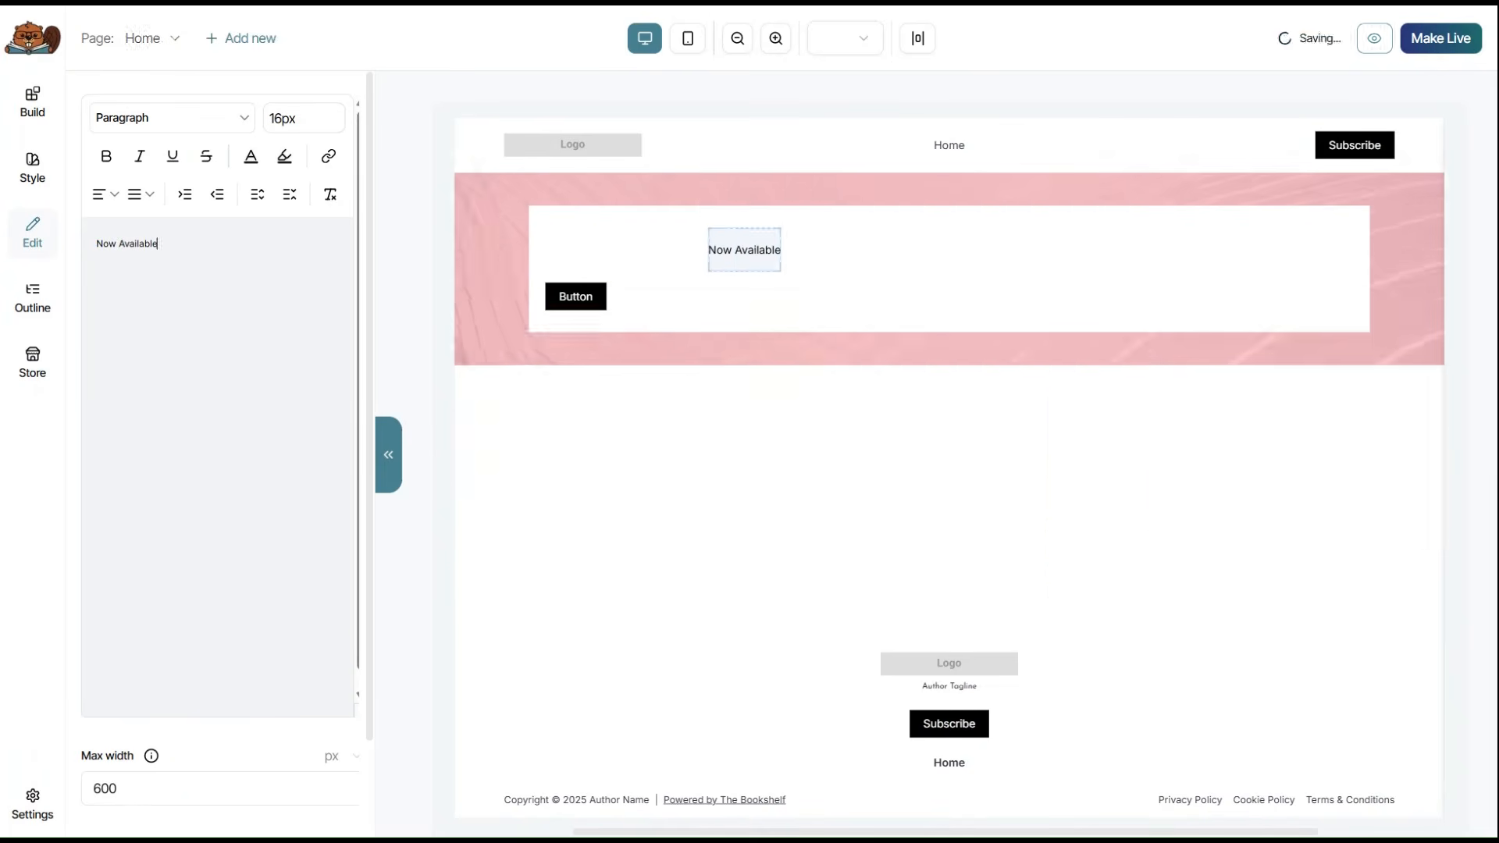
key("ctrl+a")
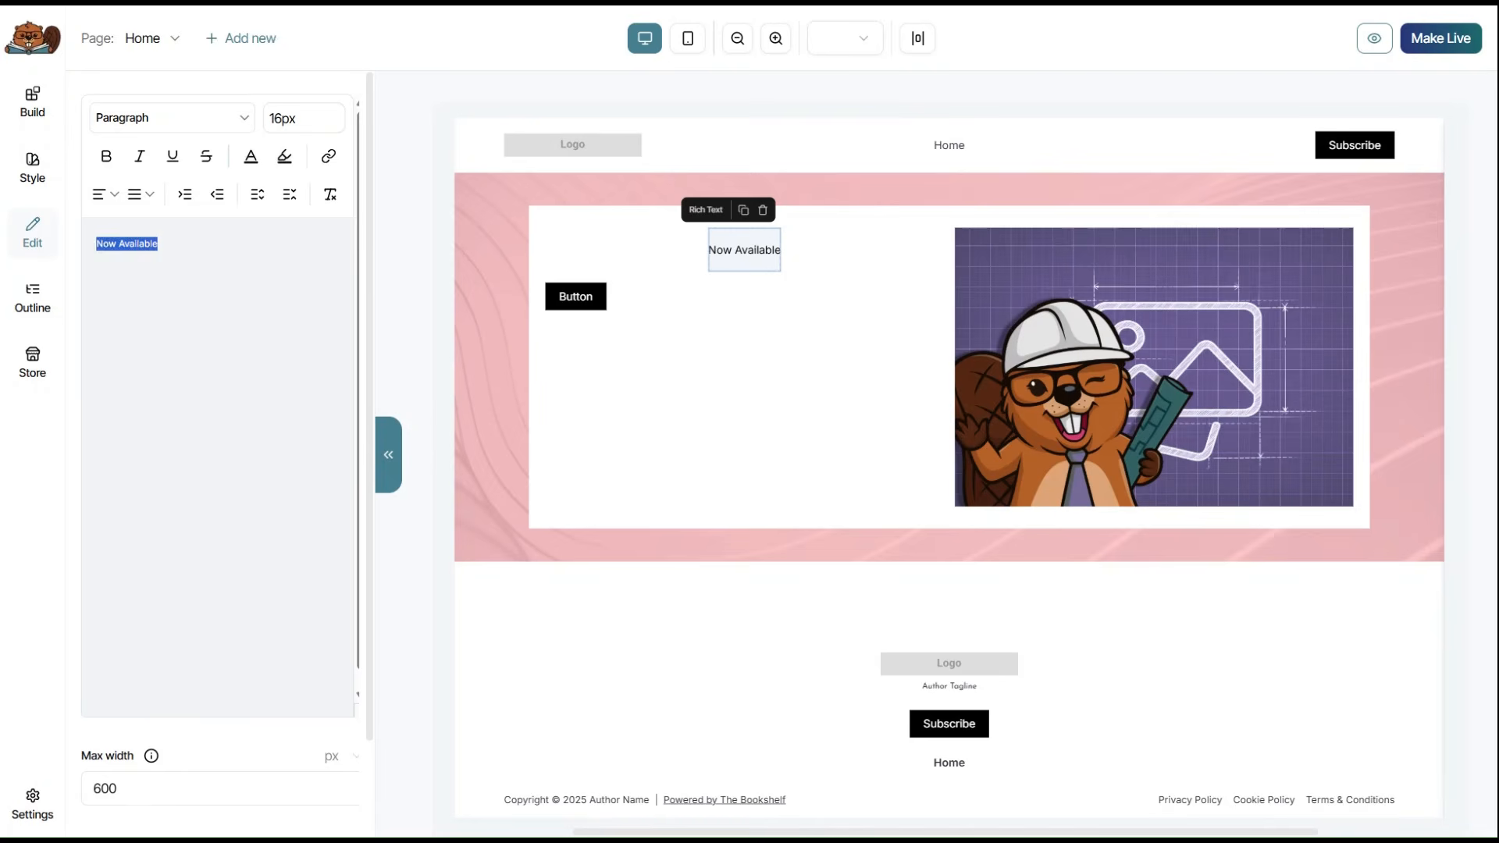
left_click(245, 128)
left_click(151, 211)
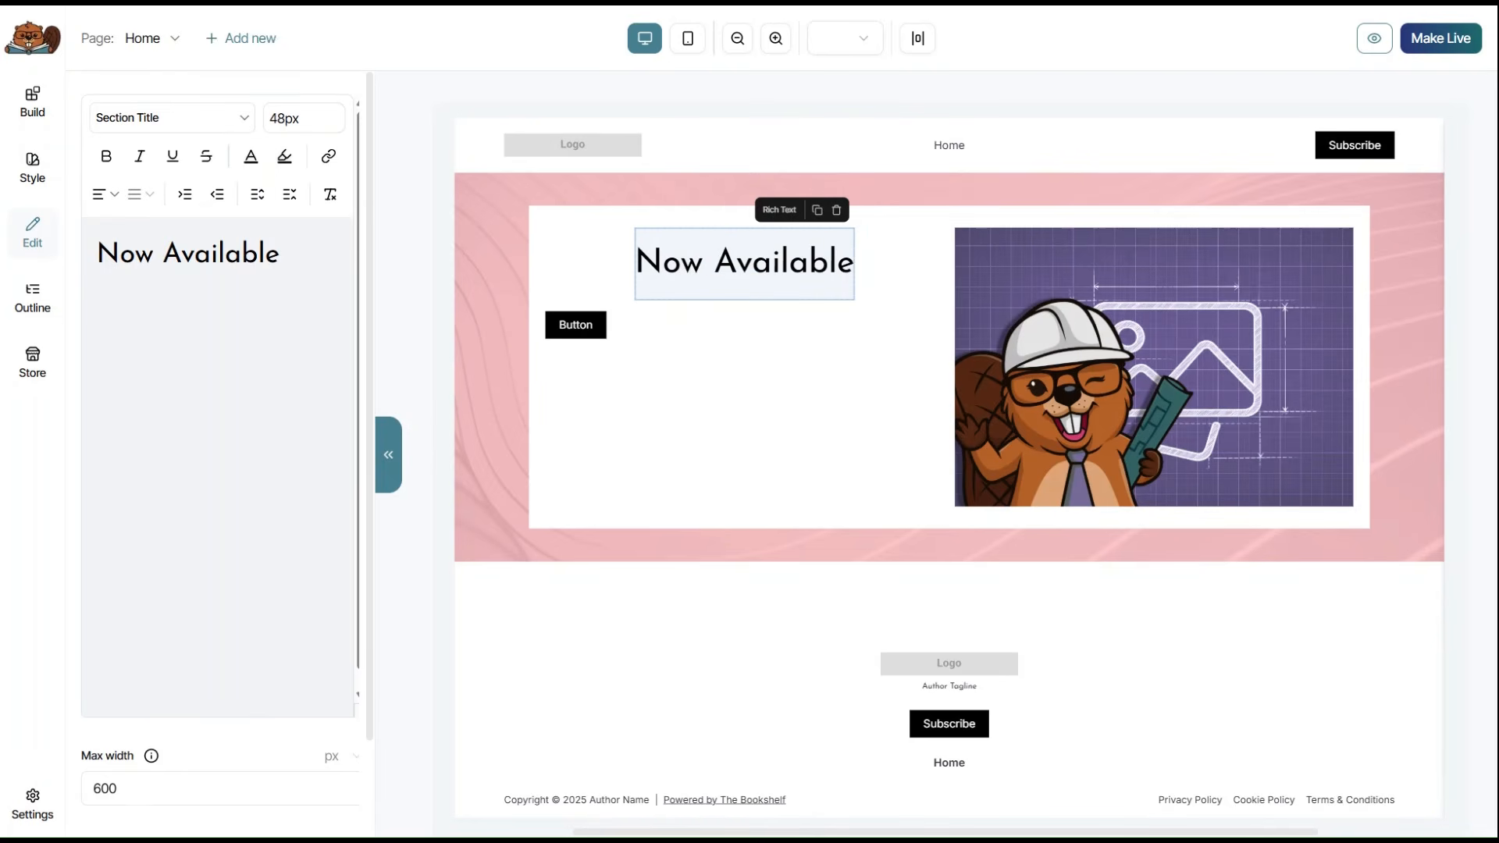
Paste the two book blurb paragraphs below the title and clear their formatting.
key("Return")
type("When a spontaneous kiss with a stranger at a wedding turns into an unexpectedly unforgettable night, Celine is more than ready to chalk it up to a one-time anomaly. After all, Derrick lives three states away, believes in taking life as it comes, and is exactly the kind of charming disaster she’s spent years trying to avoid.  But when their paths somehow keep crossing and Celine’s carefully constructed rules about keeping things casual begin to fall apart, she starts to consider that maybe you can’t plan for the perfect love story…and maybe that’s not such a bad thing.")
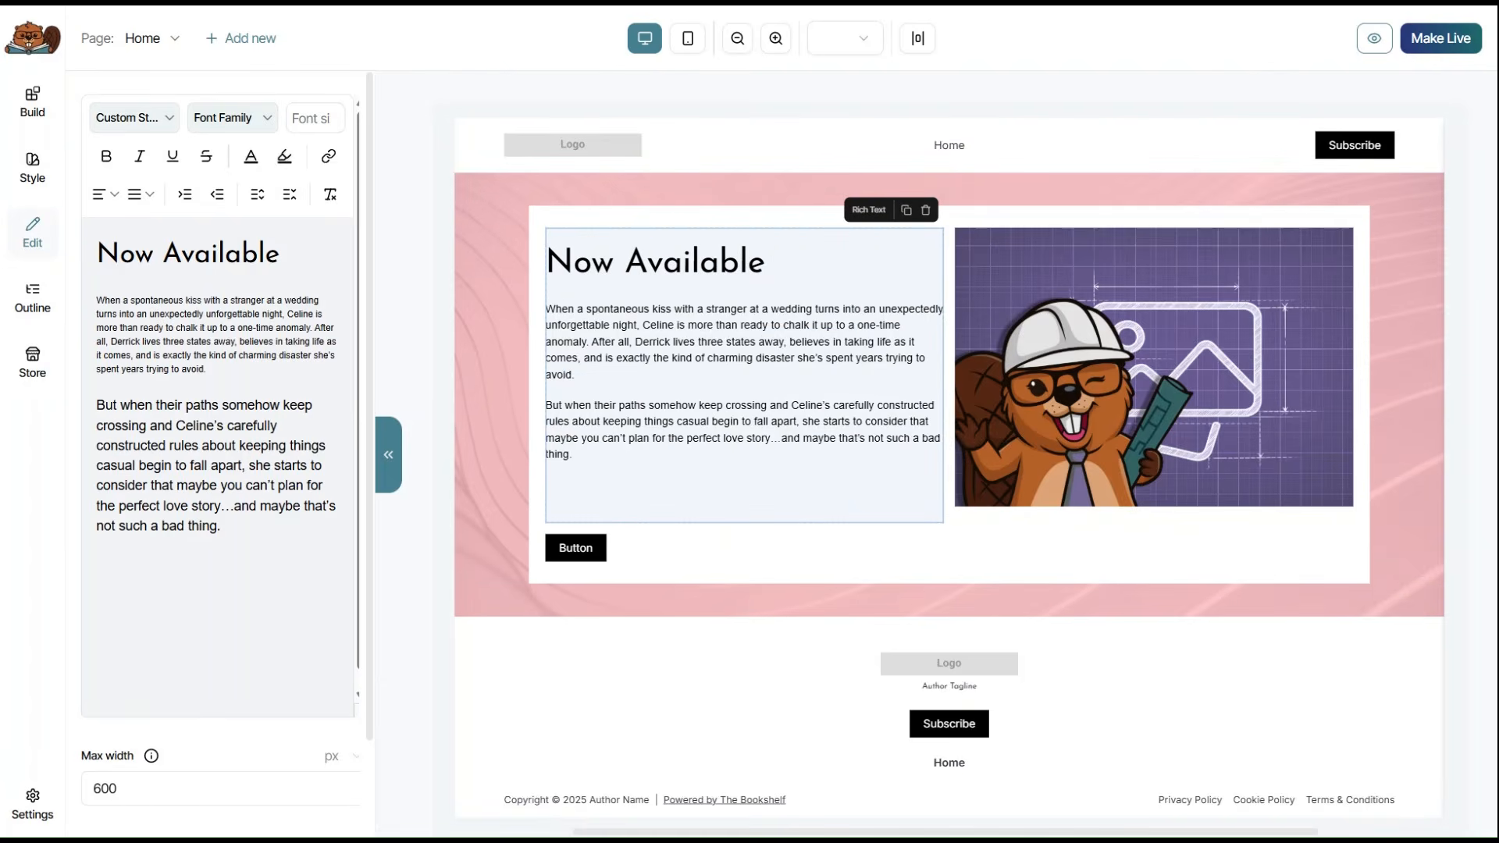
key("BackSpace")
key("BackSpace")
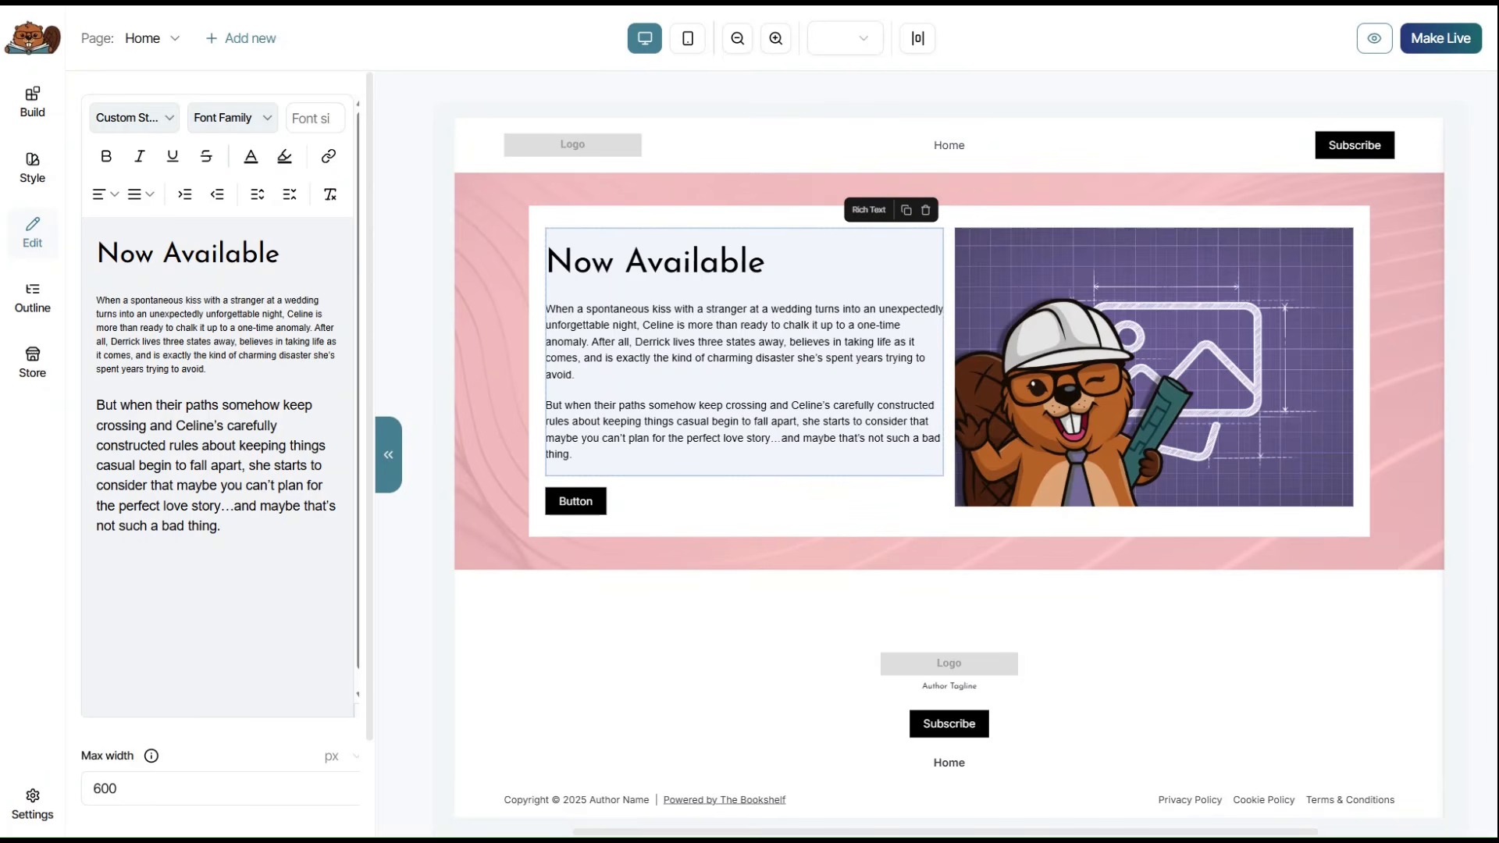
key("shift+Up")
key("shift+Up")
key("shift+Up")
key("shift+Up")
key("shift+Up")
key("shift+Up")
key("shift+Up")
key("shift+Up")
key("shift+Up")
key("shift+Up")
key("shift+Up")
key("shift+Up")
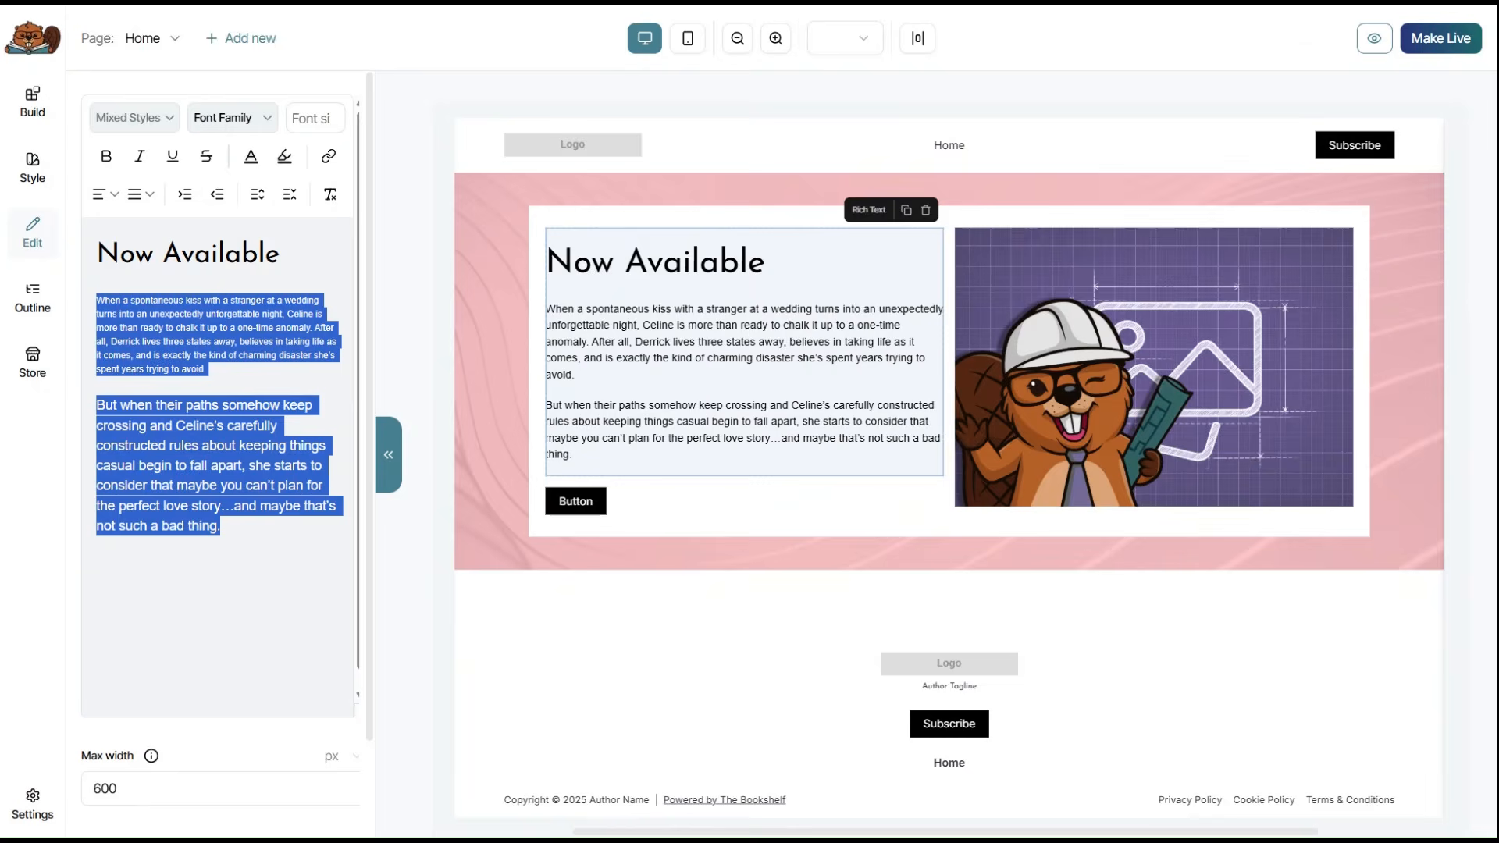
left_click(329, 194)
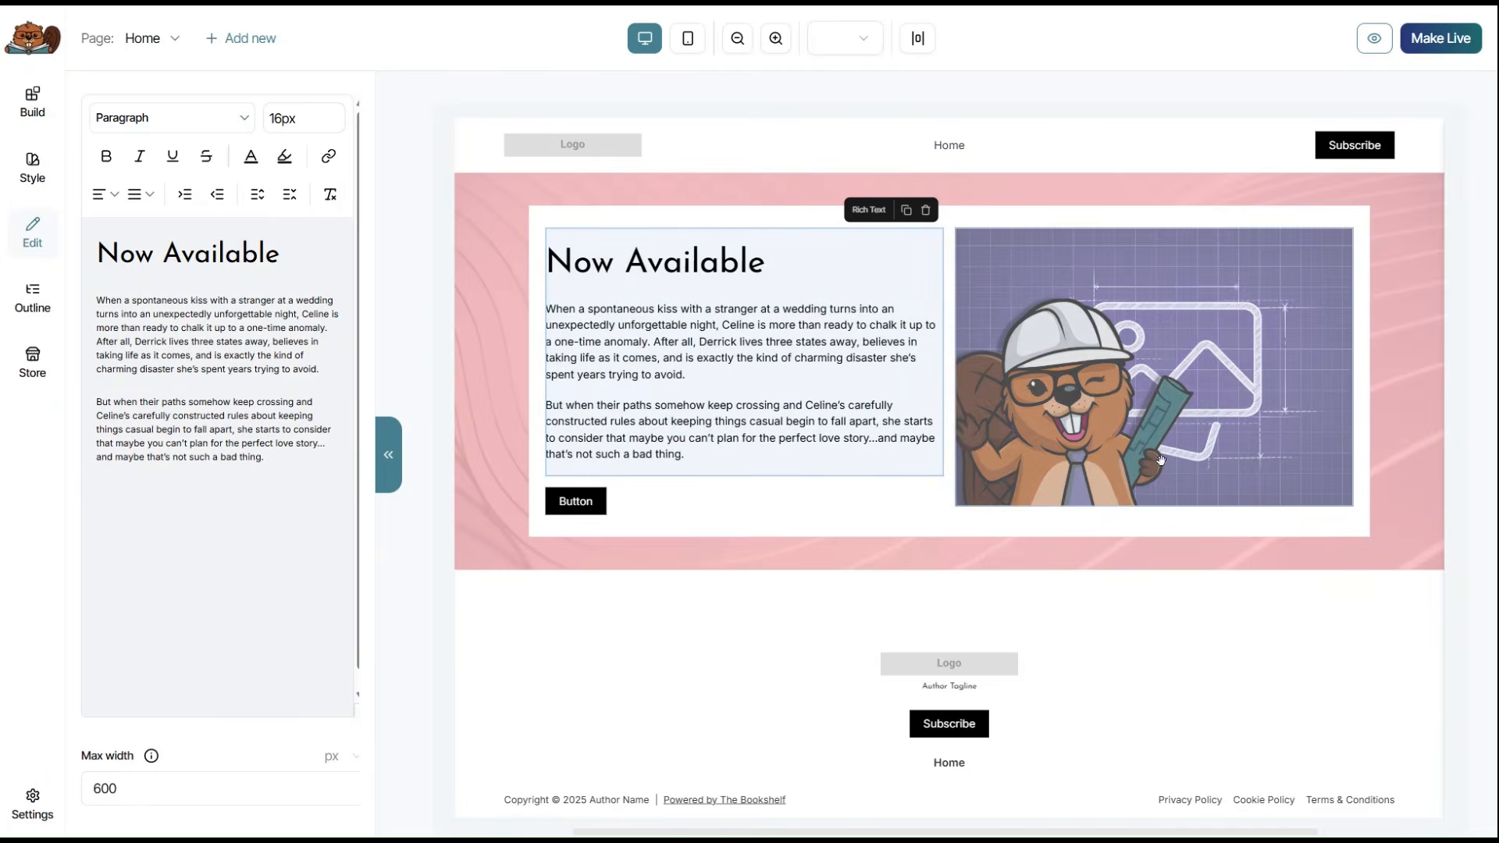
left_click(1237, 416)
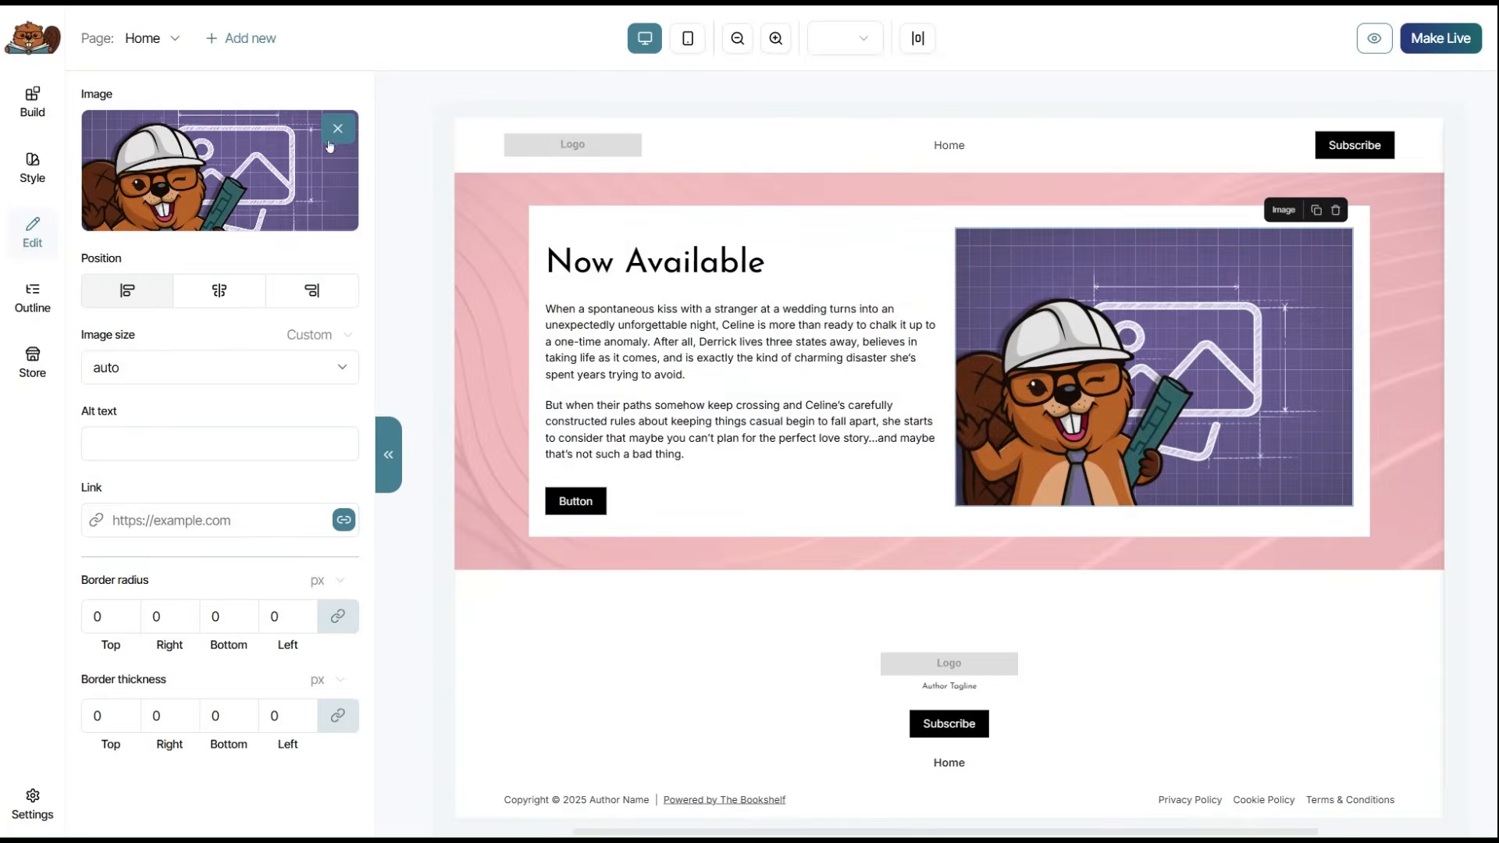
Swap the placeholder for the uploaded book mockup image, at auto size and centred.
left_click(327, 141)
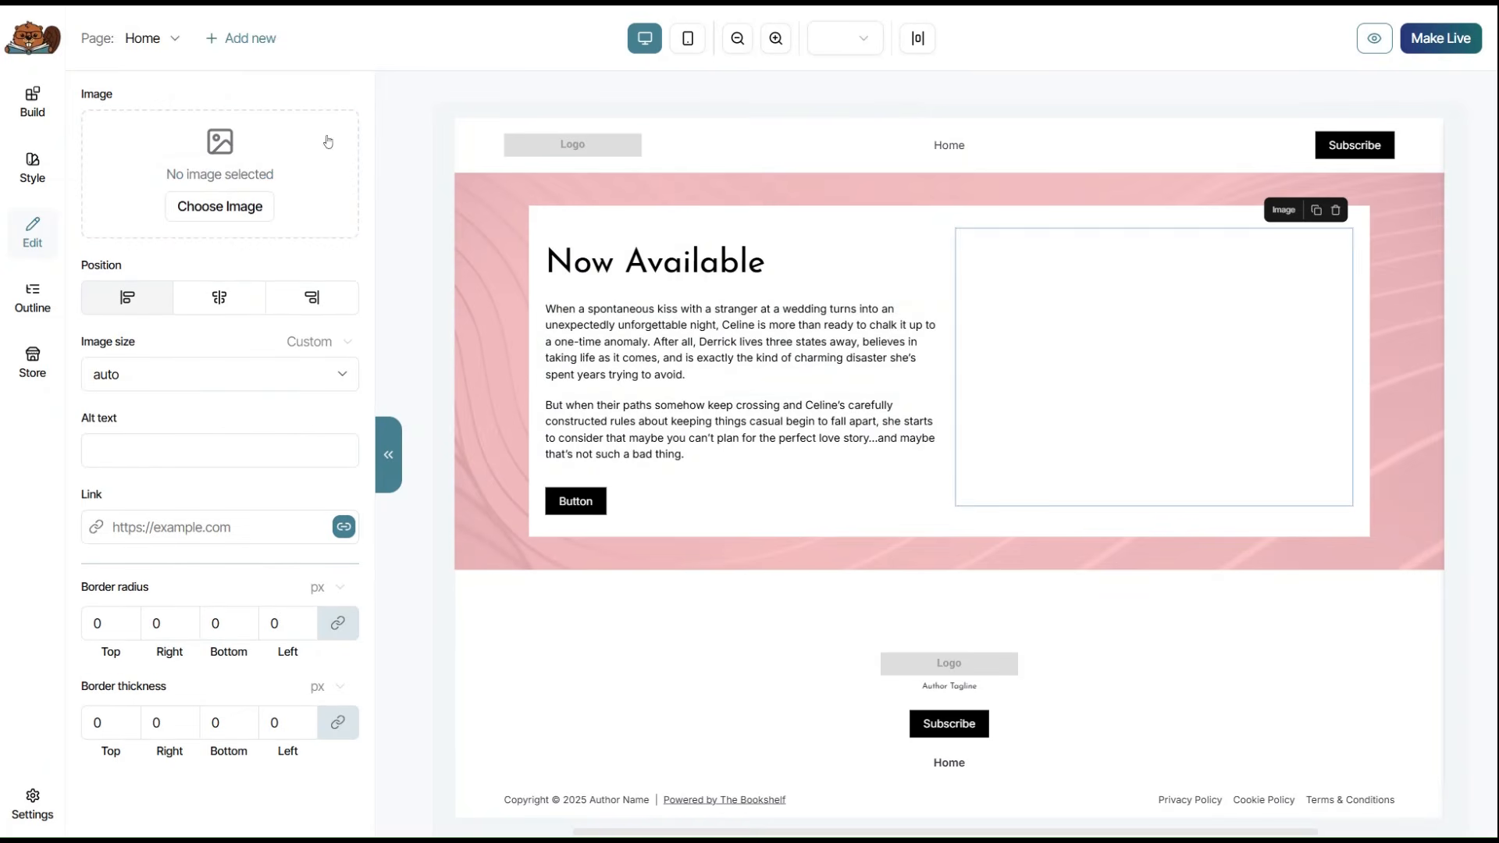
left_click(228, 213)
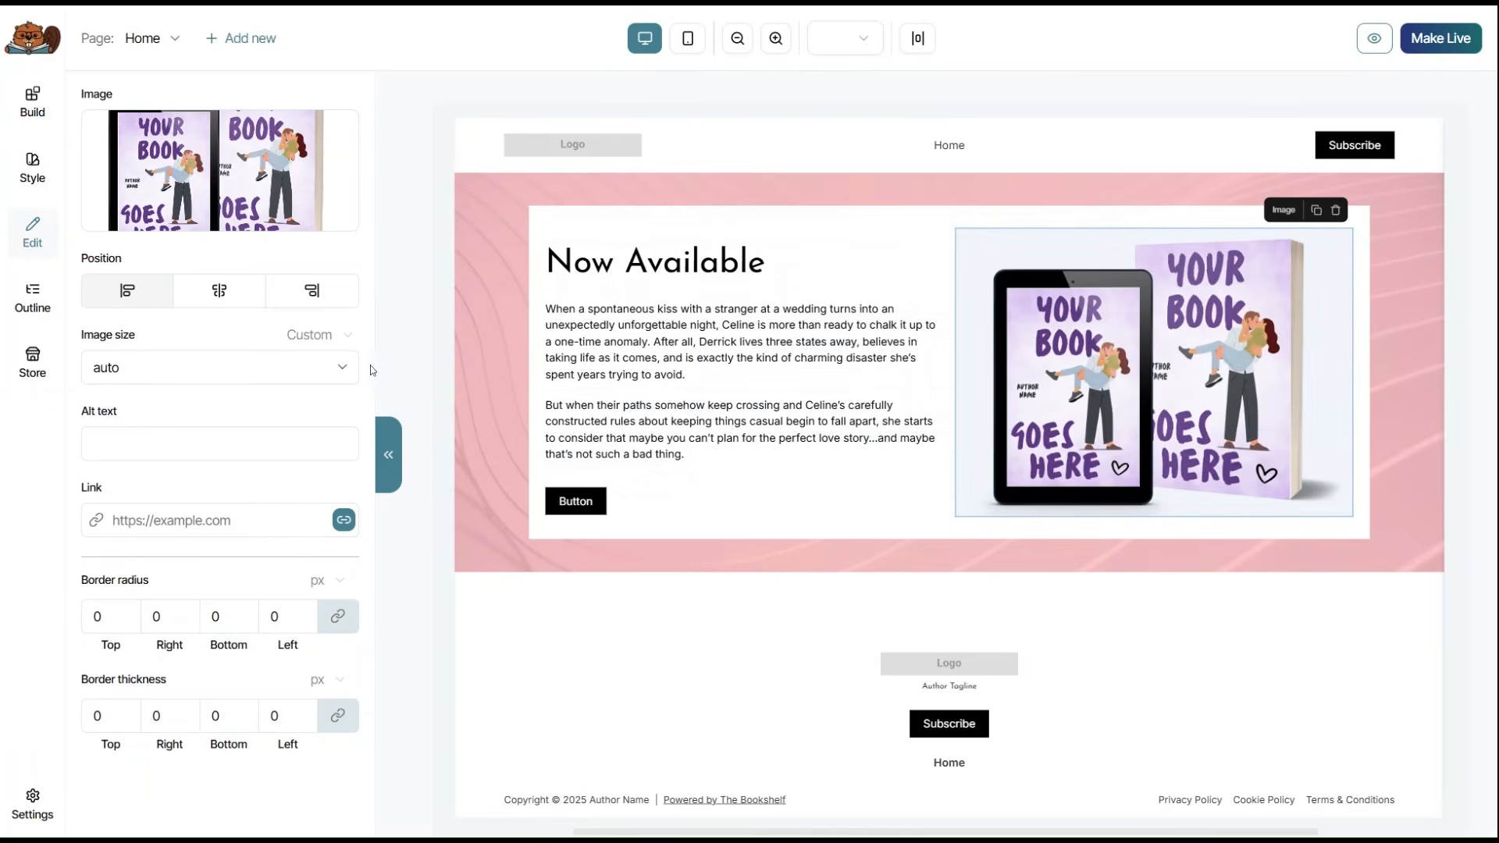
left_click(342, 372)
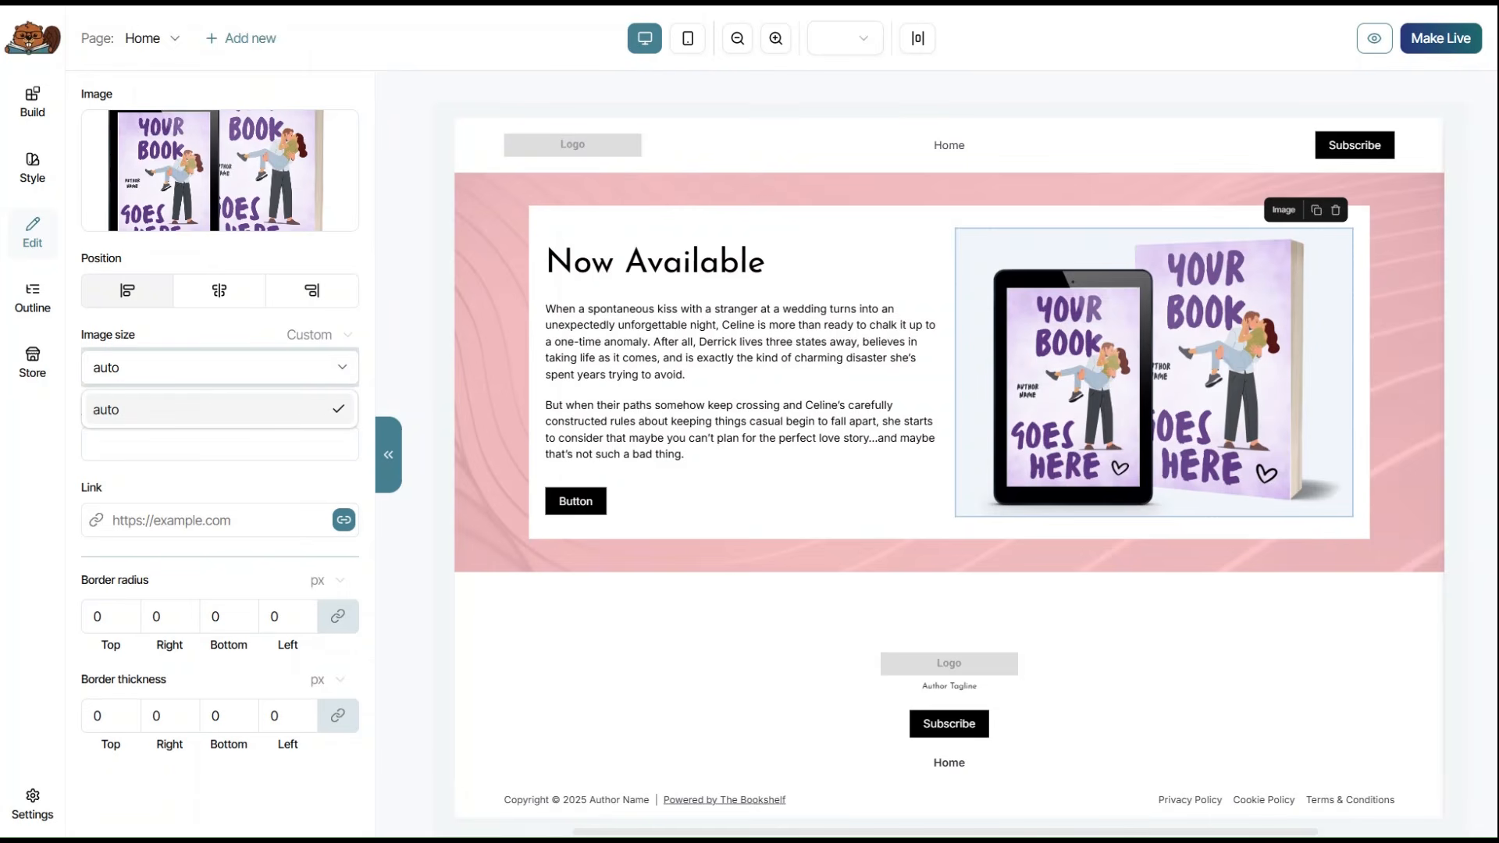
key("shift+Left")
key("shift+Left")
key("shift+Left")
key("shift+Left")
type("300")
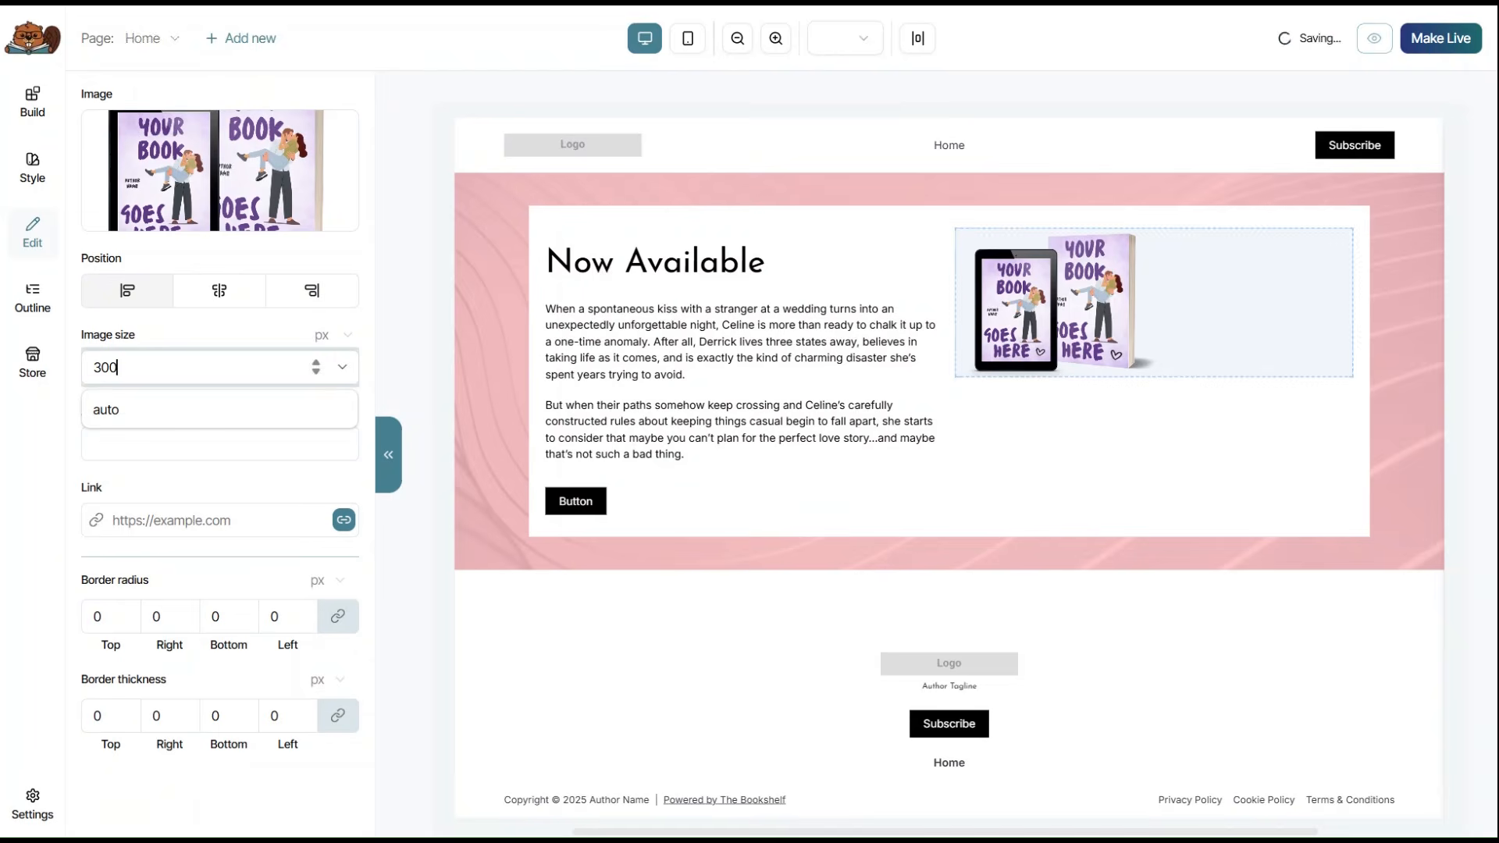
key("ctrl+a")
type("400")
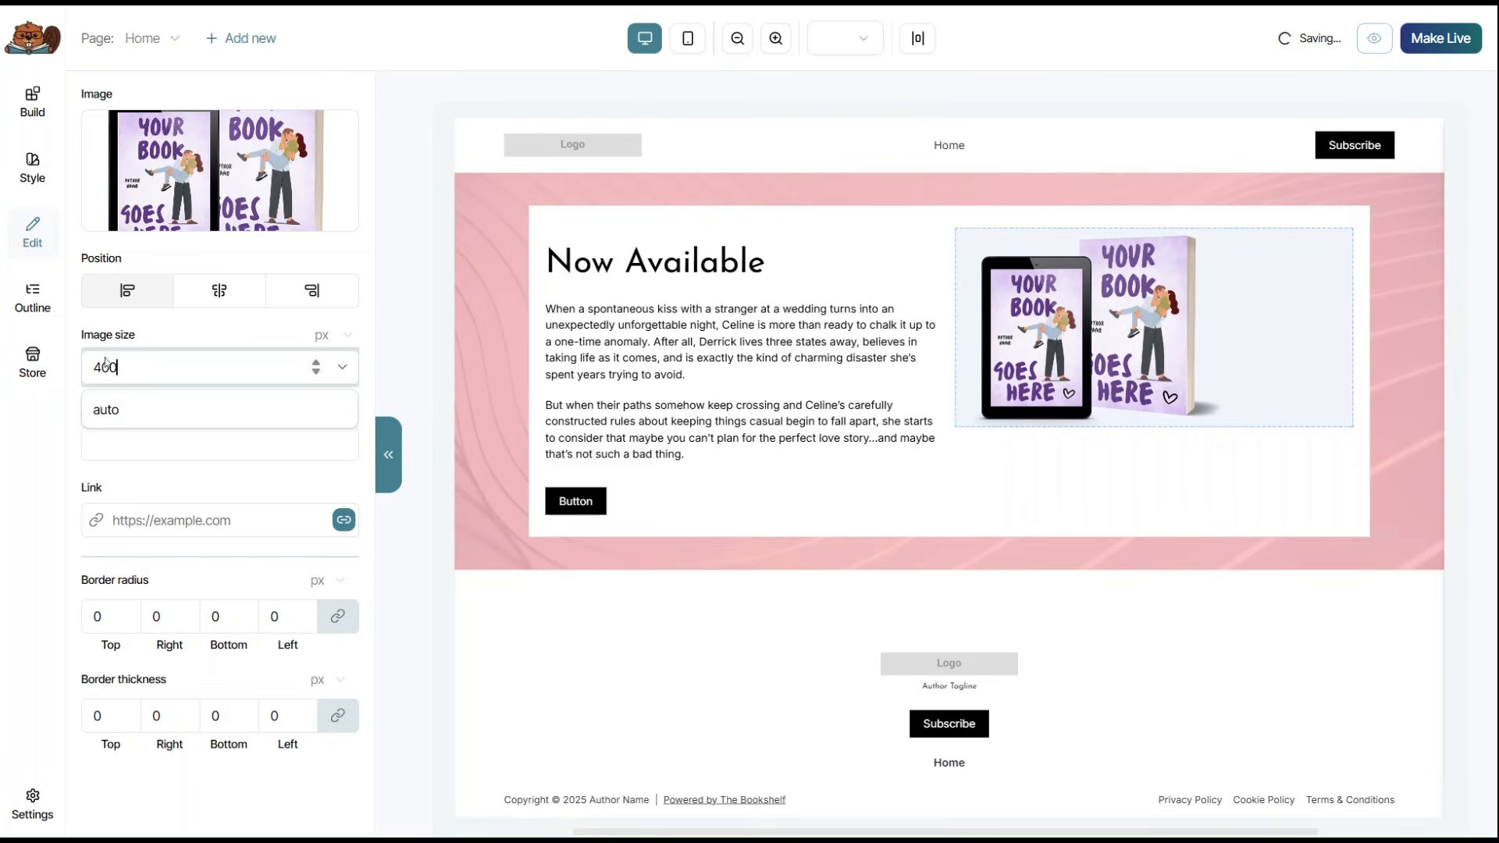
left_click(114, 410)
left_click(220, 290)
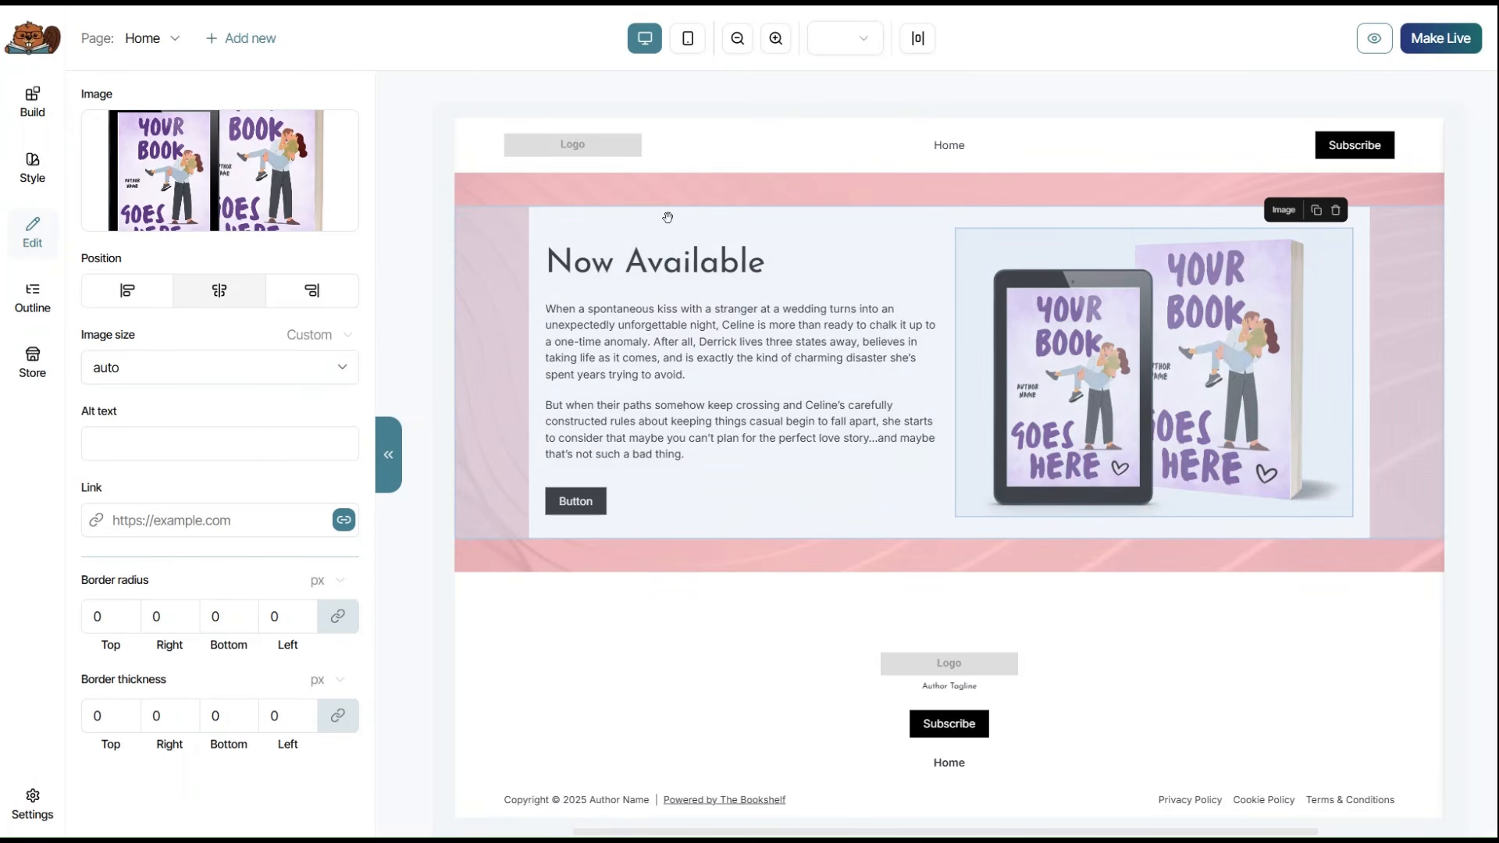
left_click(667, 217)
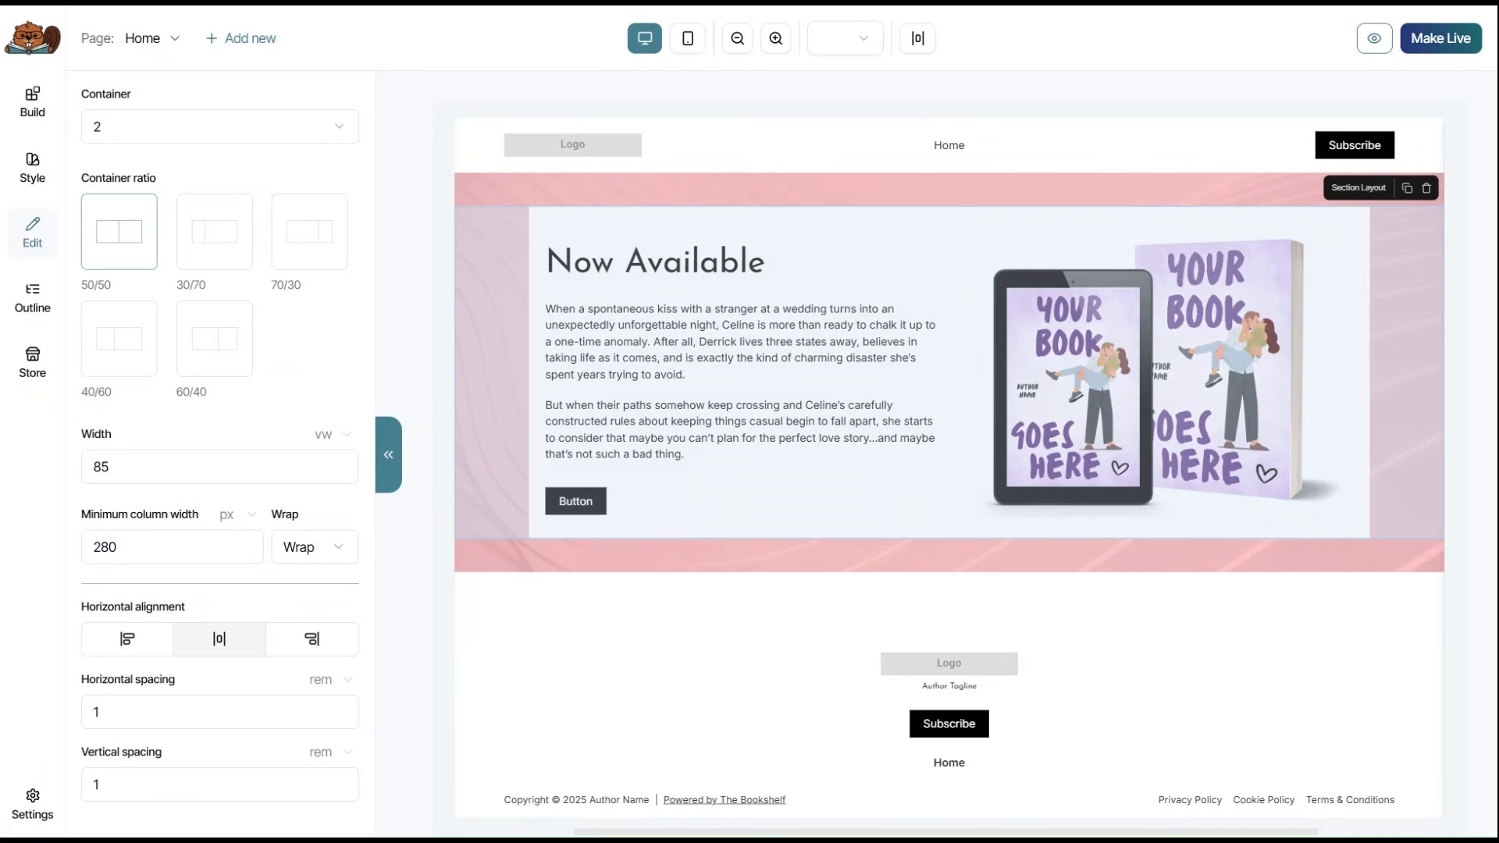
Make the container's white background semi-transparent, about 43% opaque.
scroll(237, 294, "down", 7)
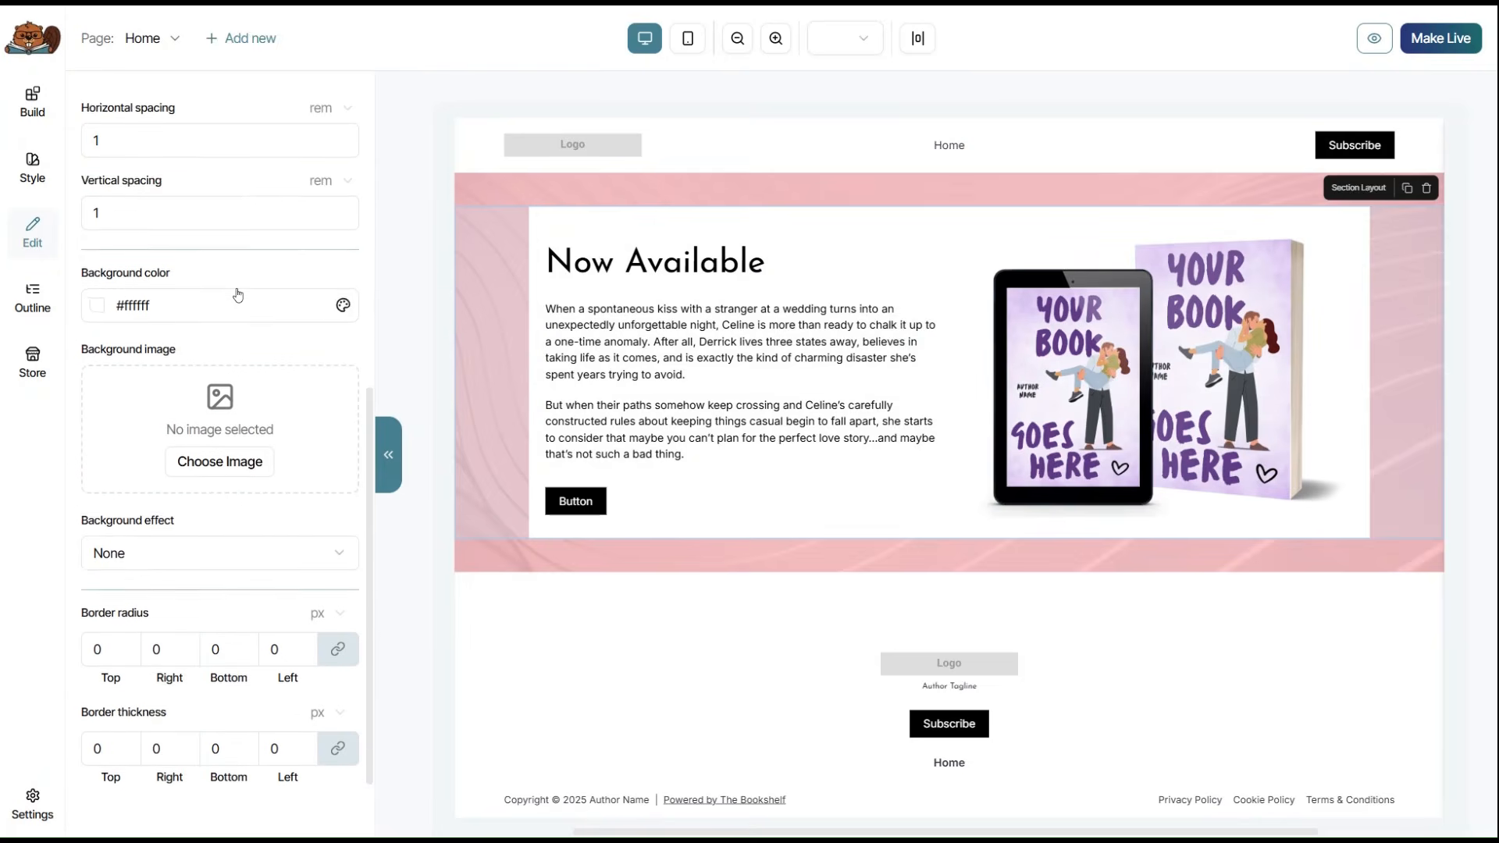
scroll(238, 295, "down", 1)
left_click(341, 241)
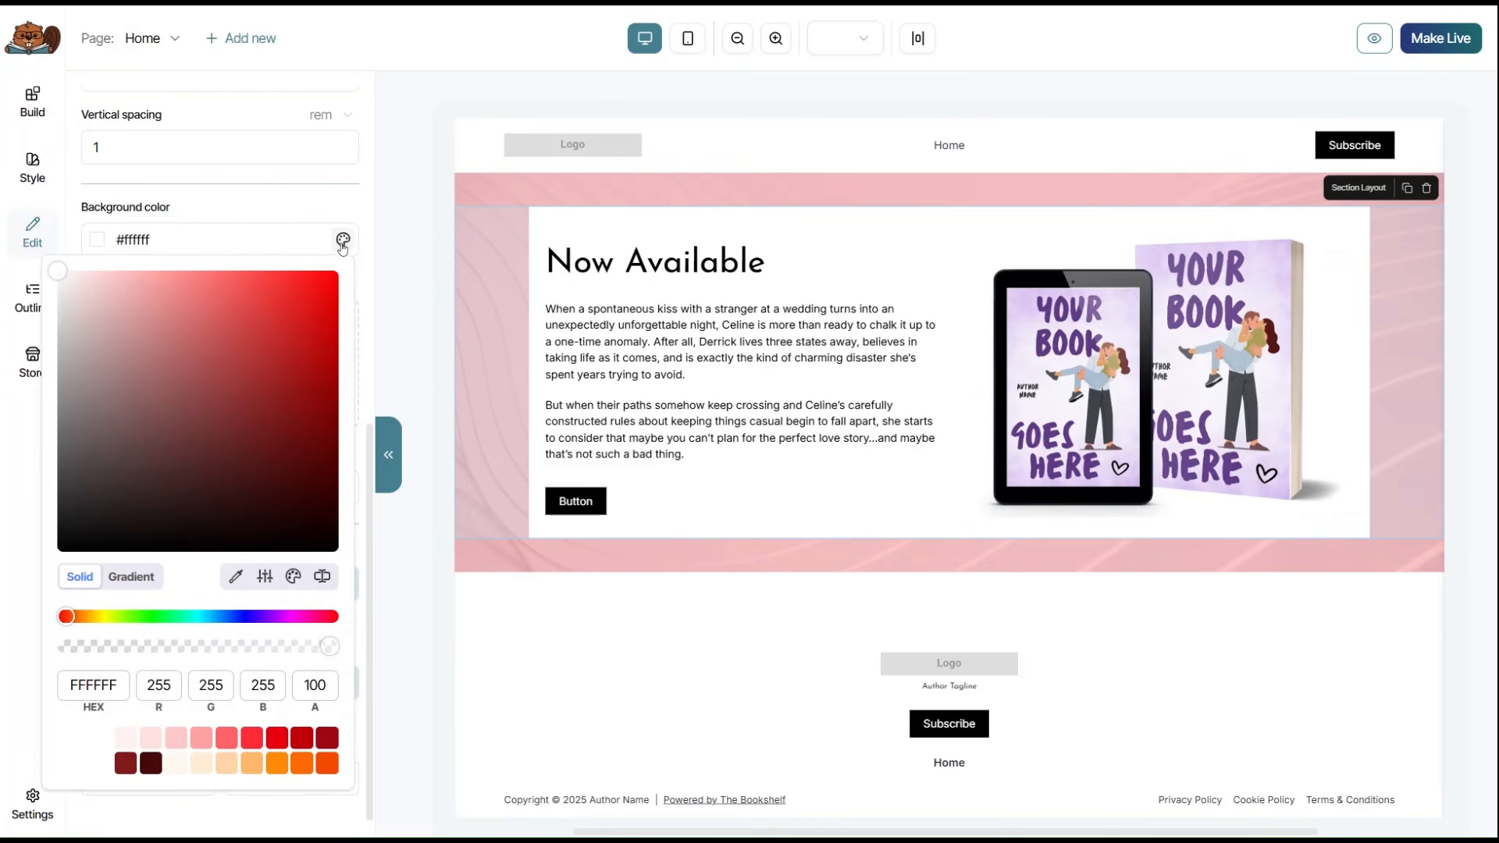
left_click(342, 242)
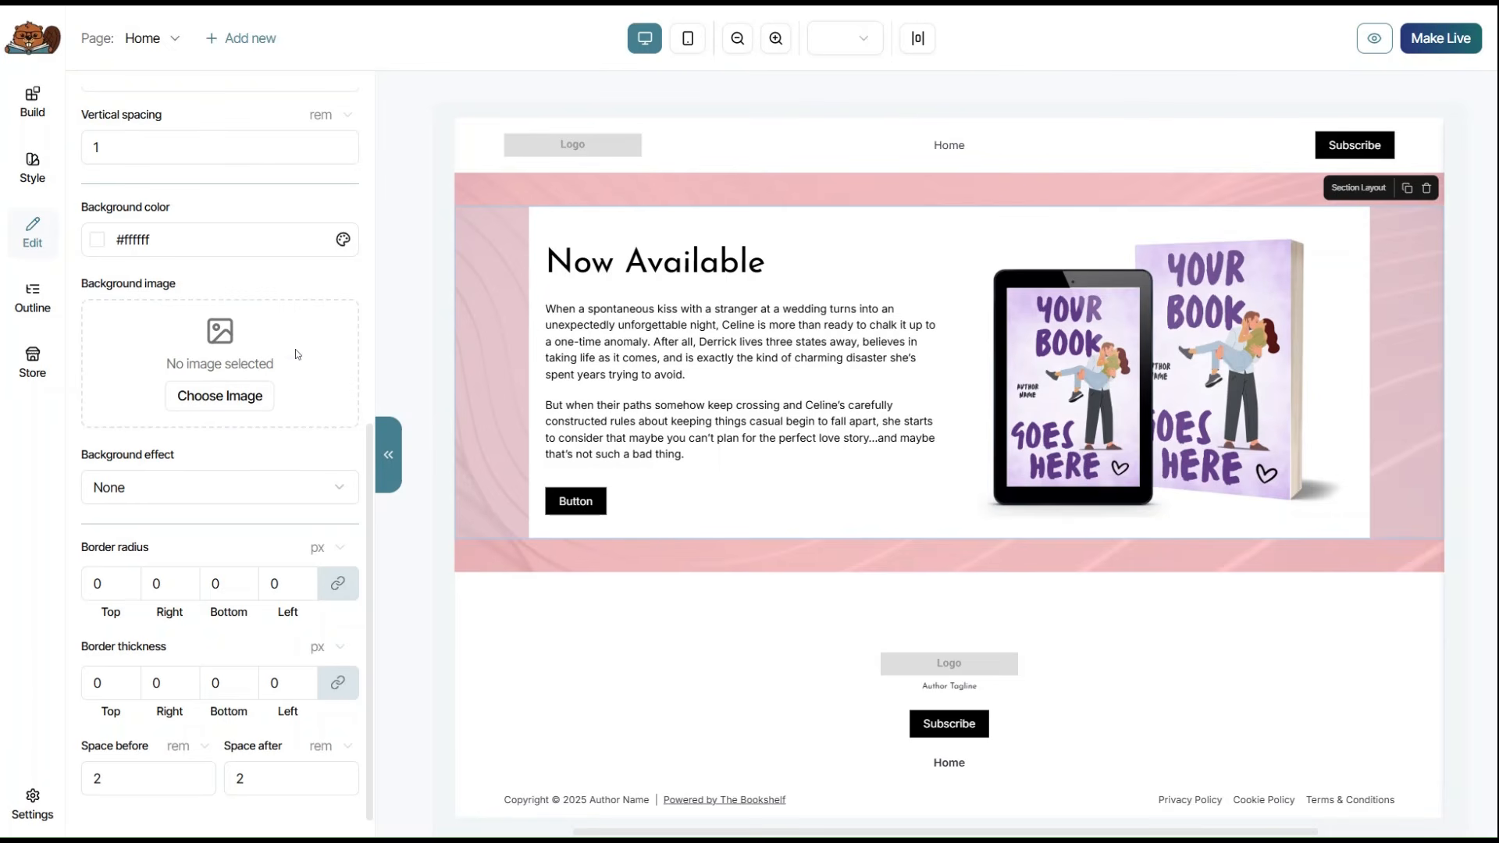
left_click(342, 242)
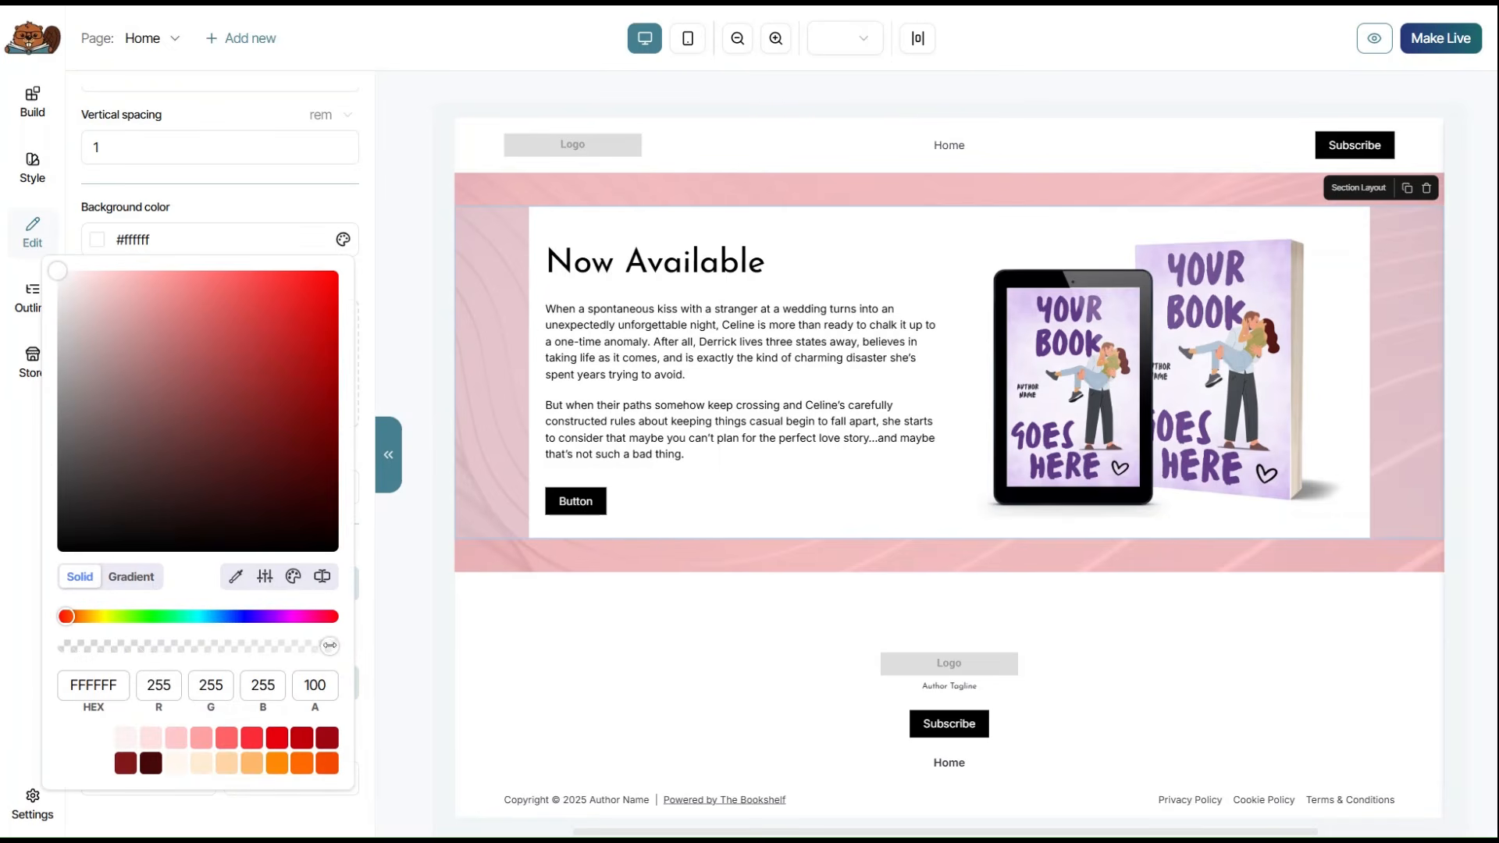
left_click_drag(331, 645, 180, 648)
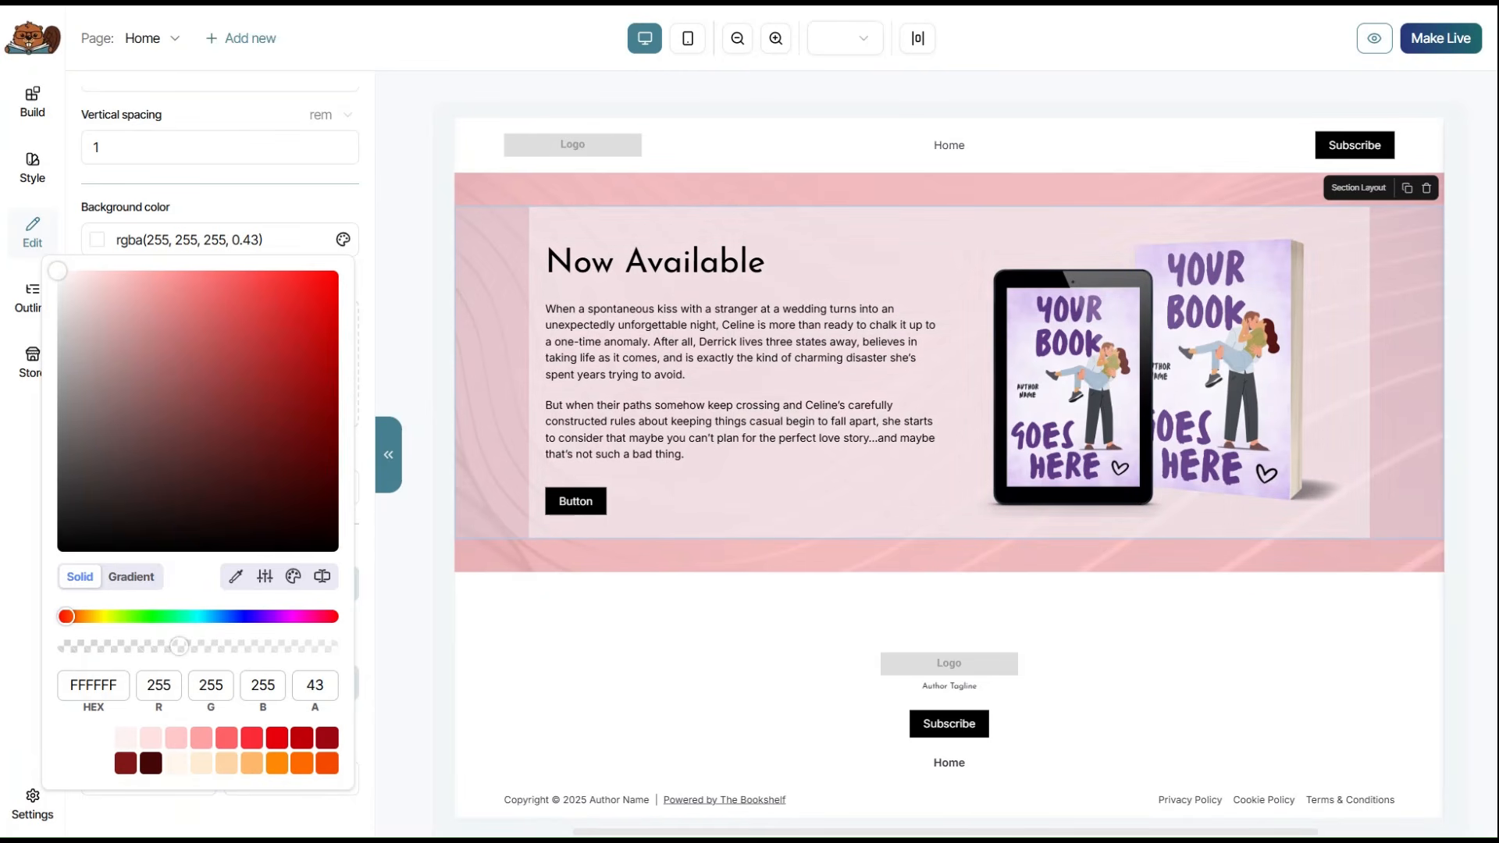
left_click(338, 228)
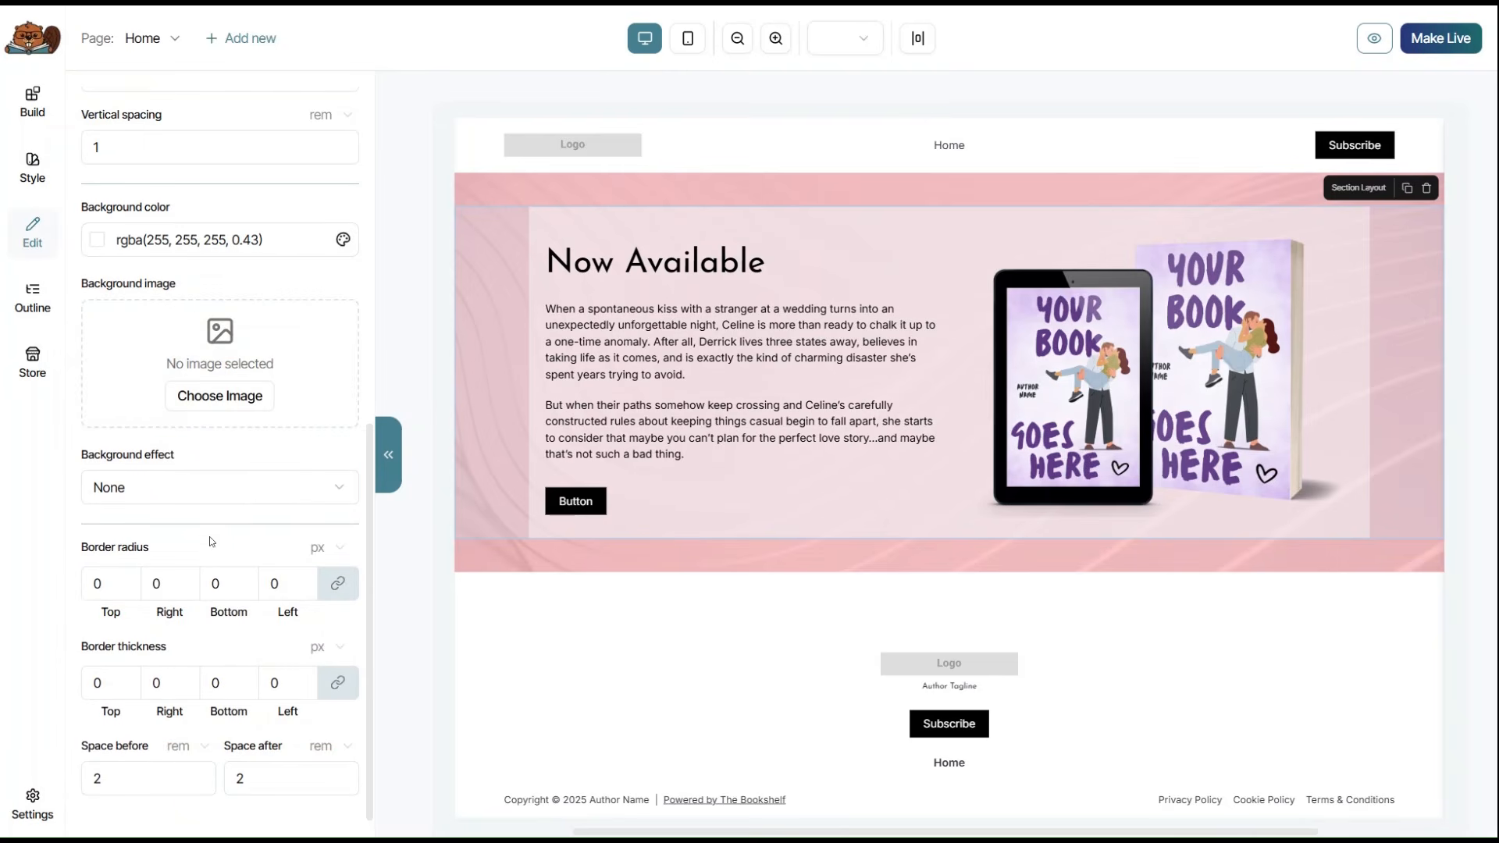
Set the container's border radius to 20 px.
double_click(98, 584)
type("5")
double_click(97, 584)
type("10")
key("ctrl+a")
type("20")
left_click(32, 101)
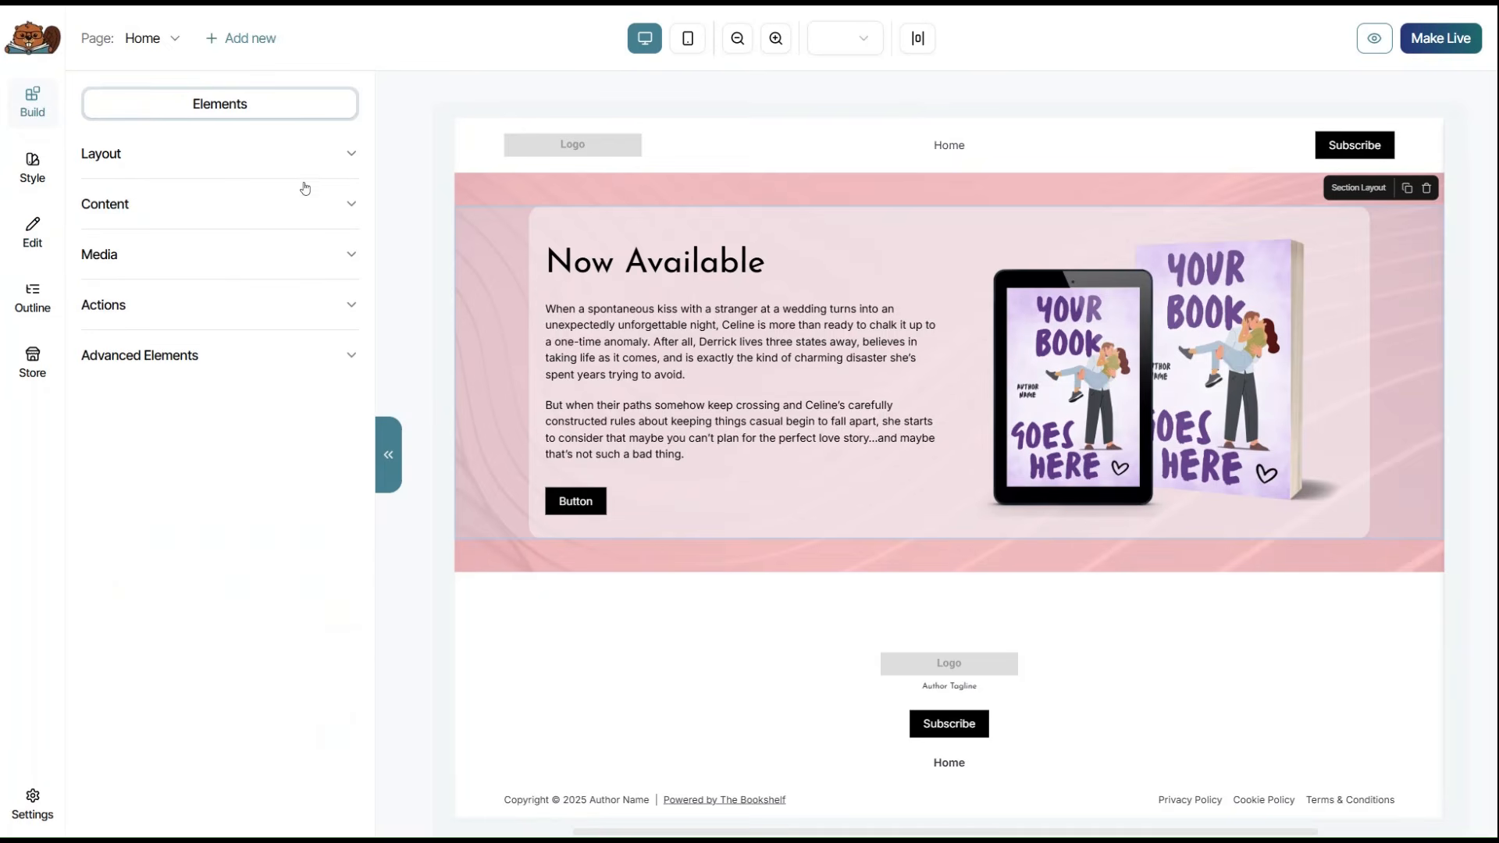
Add a Section Layout and Section Background below the hero, moving the container inside the new section.
left_click(343, 156)
left_click_drag(254, 223, 636, 652)
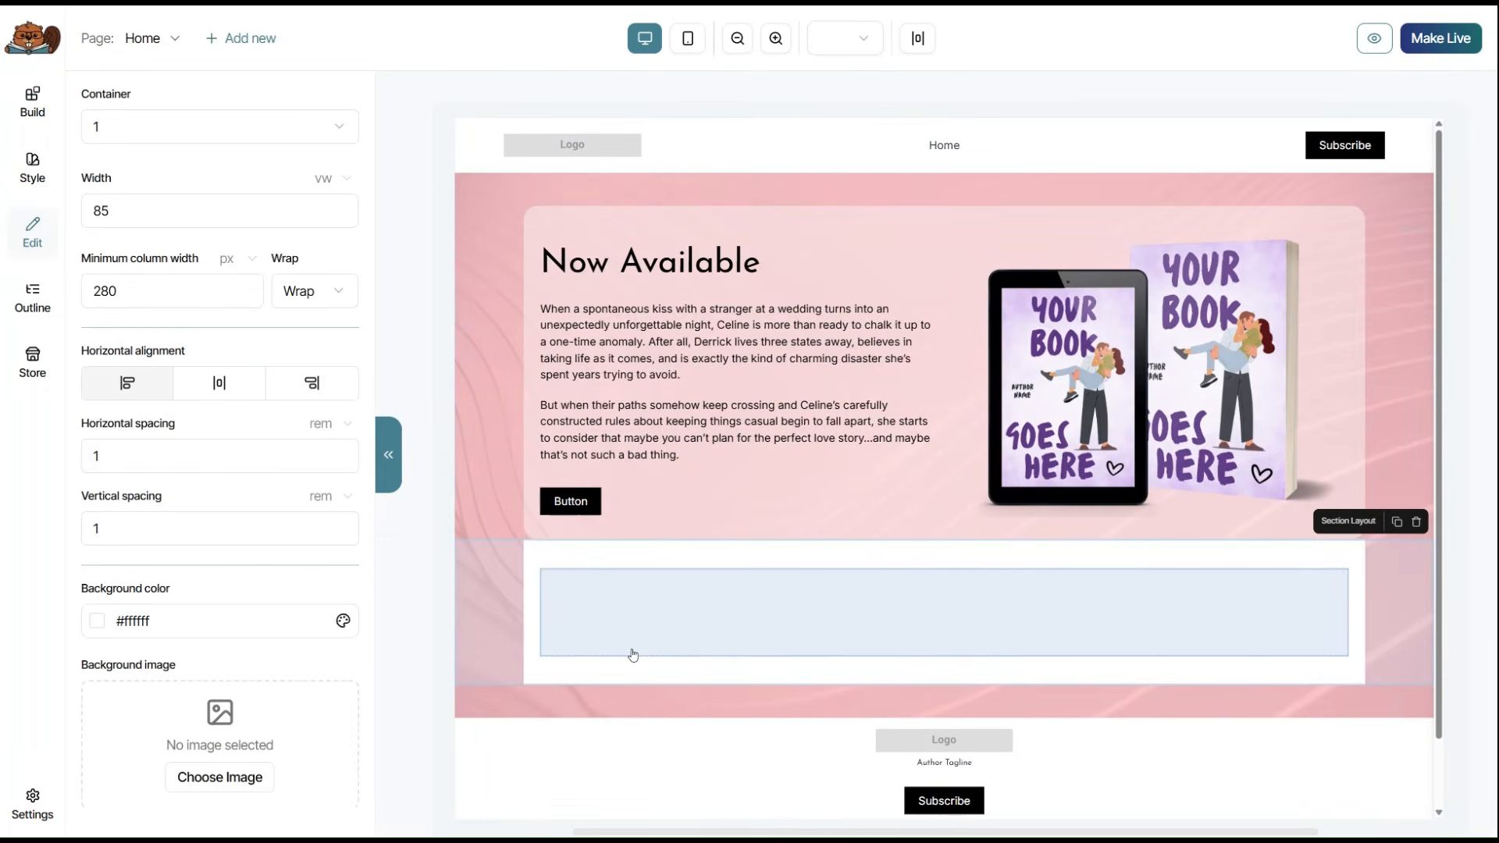
left_click(32, 101)
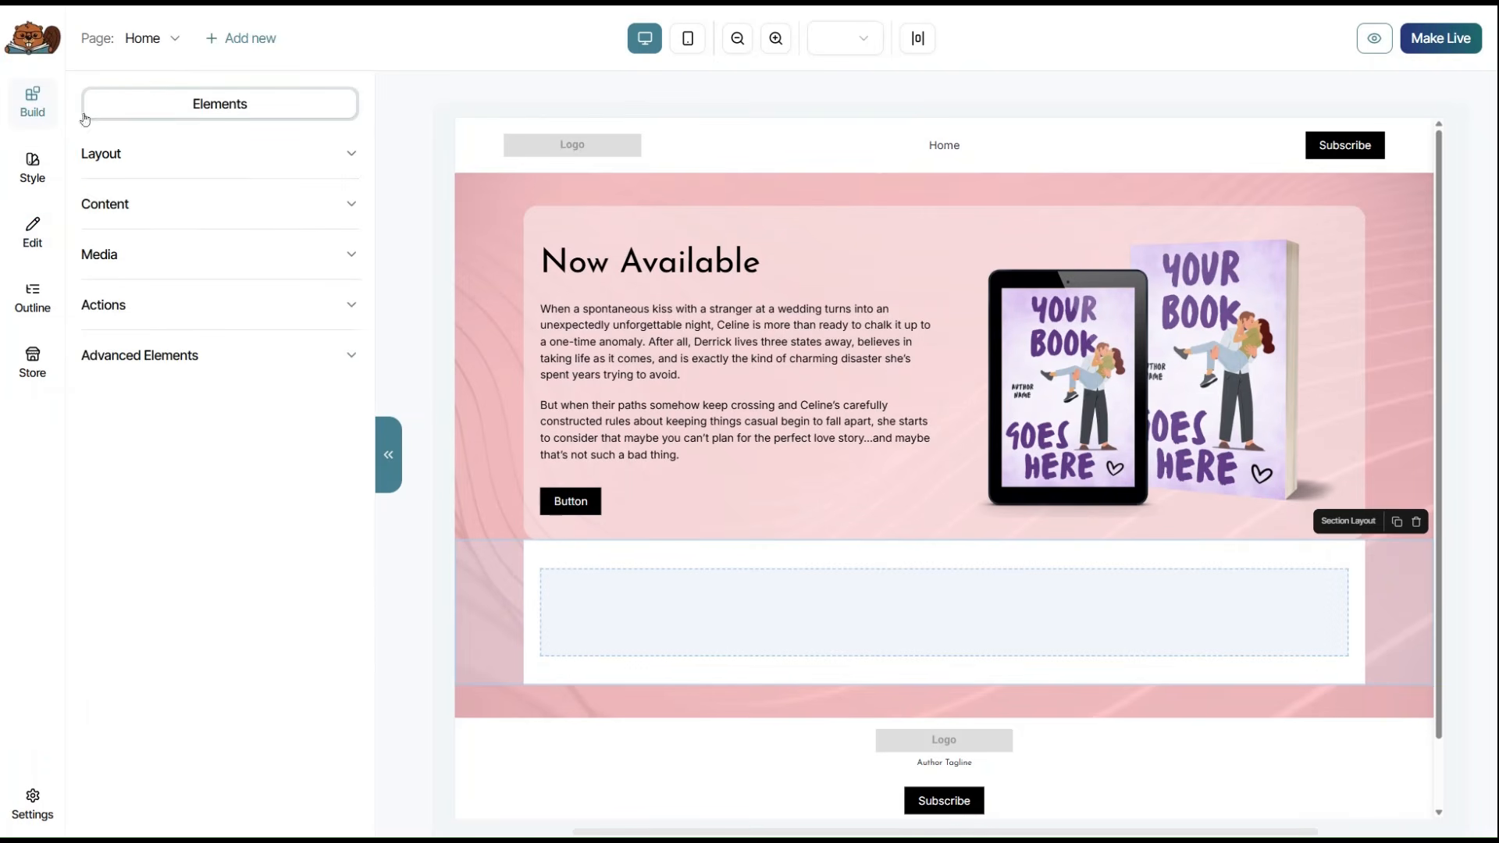
left_click(324, 156)
left_click_drag(169, 222, 1059, 667)
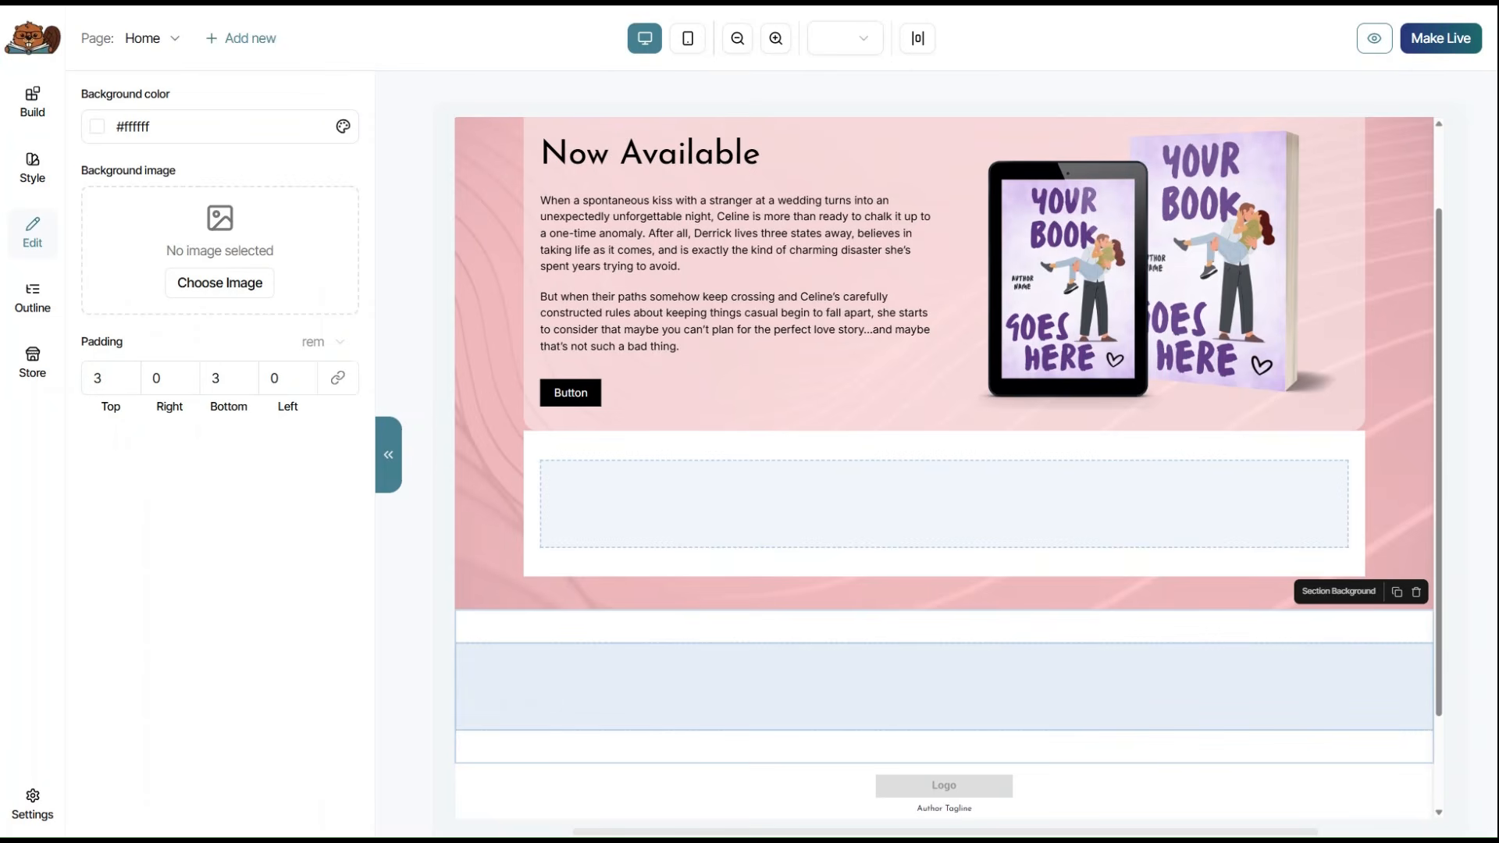
scroll(1014, 603, "down", 2)
left_click_drag(976, 314, 970, 468)
Set the new section's background colour to Secondary navy.
left_click(726, 436)
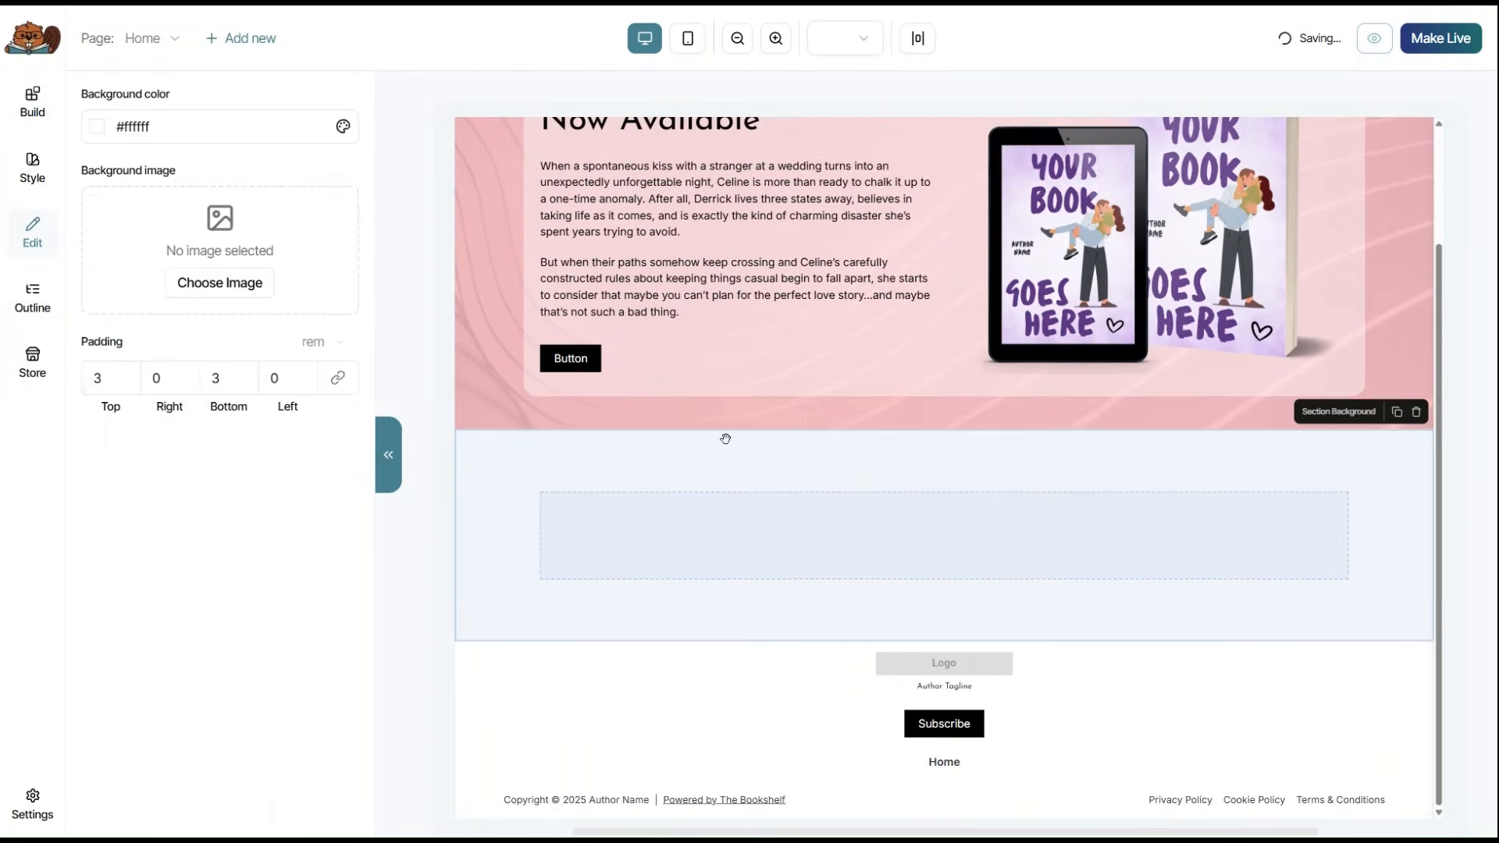
left_click(110, 127)
left_click(122, 196)
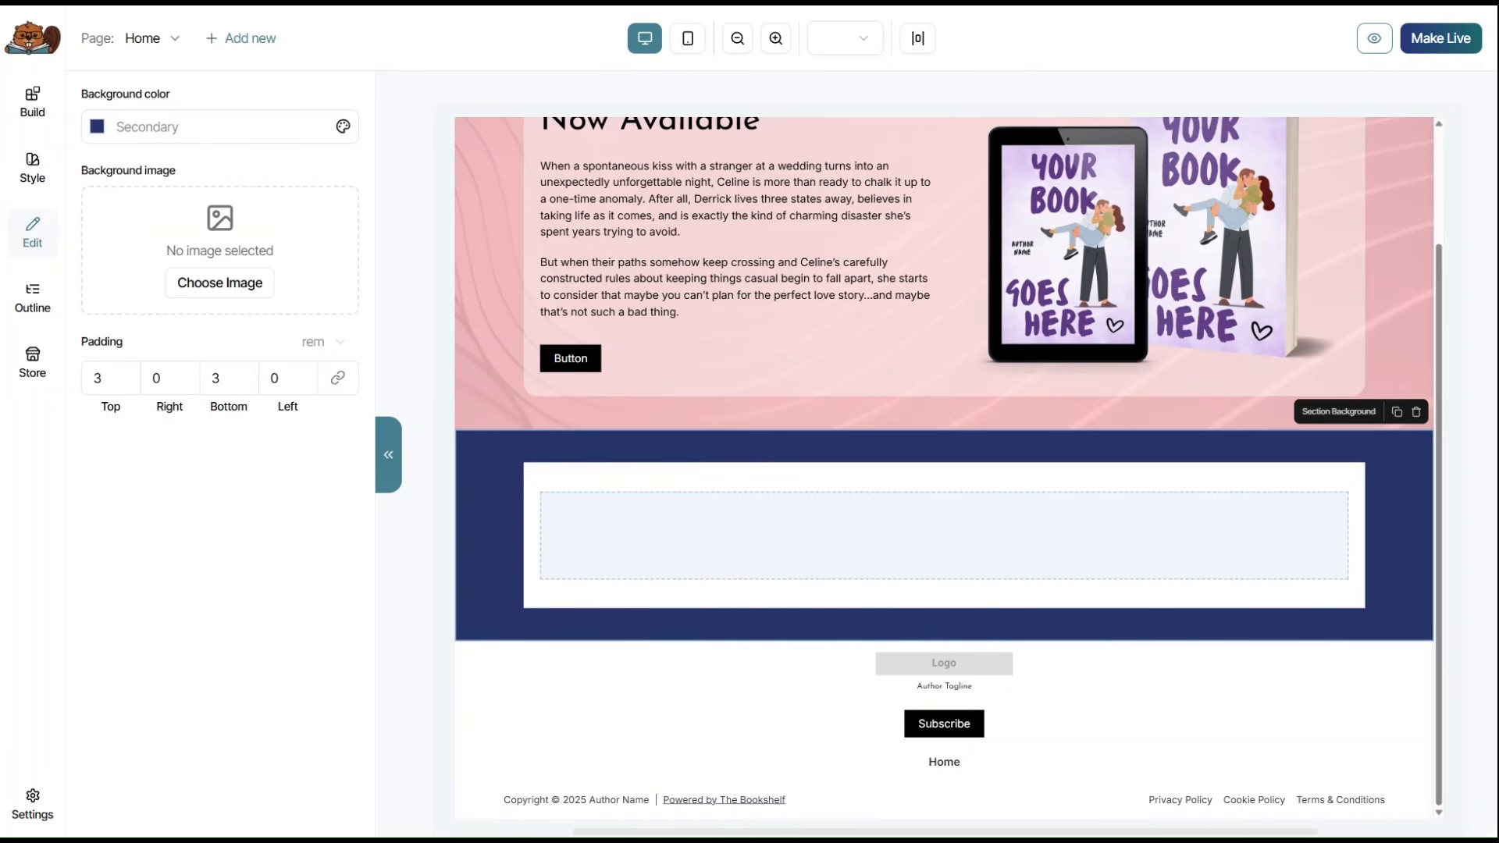
left_click(32, 101)
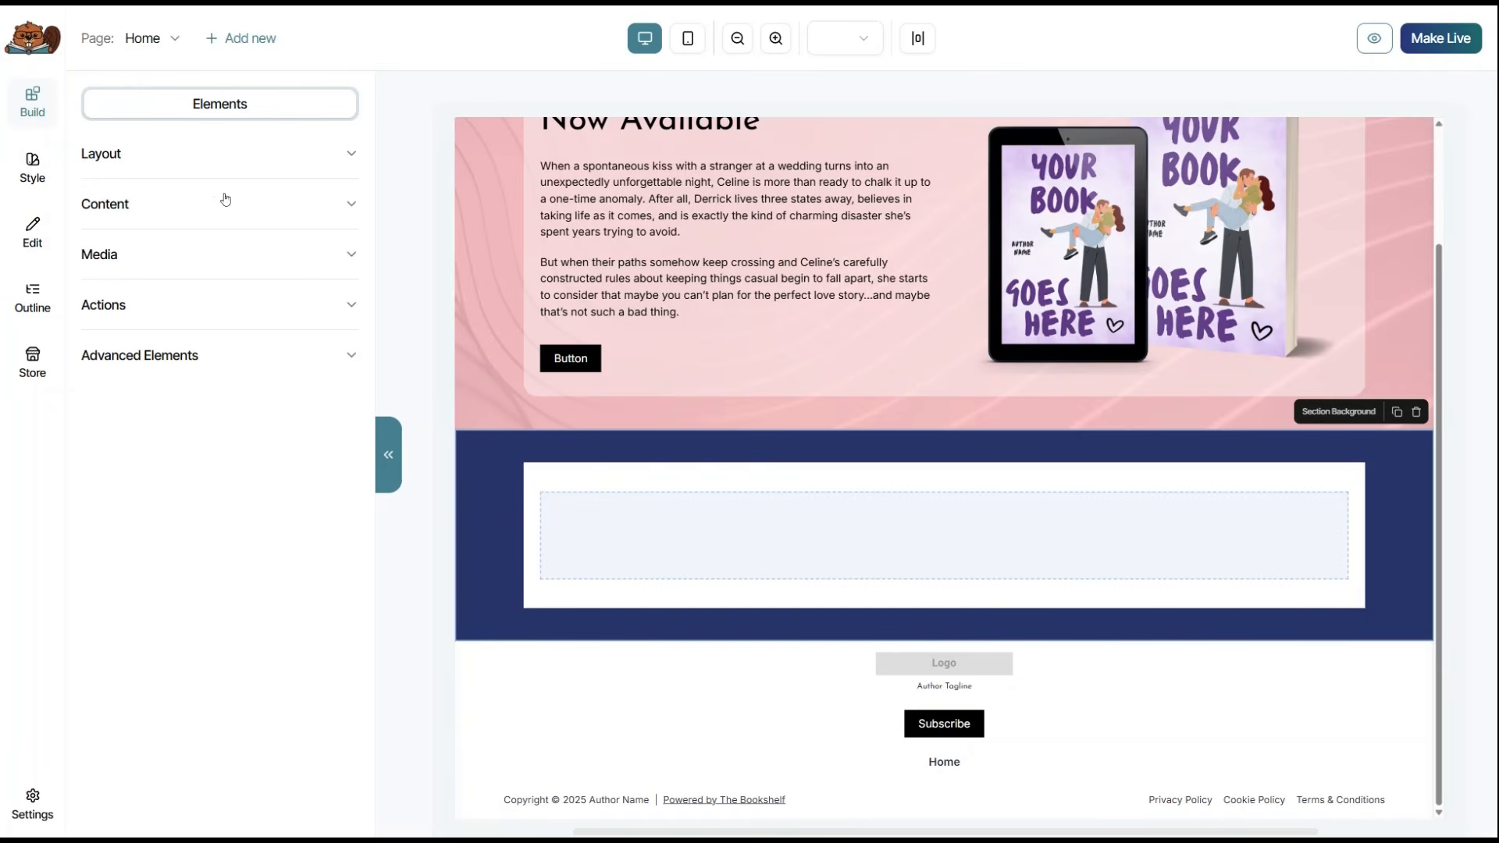
Place a Callout Box and an Accordion inside the navy section's container.
left_click(340, 205)
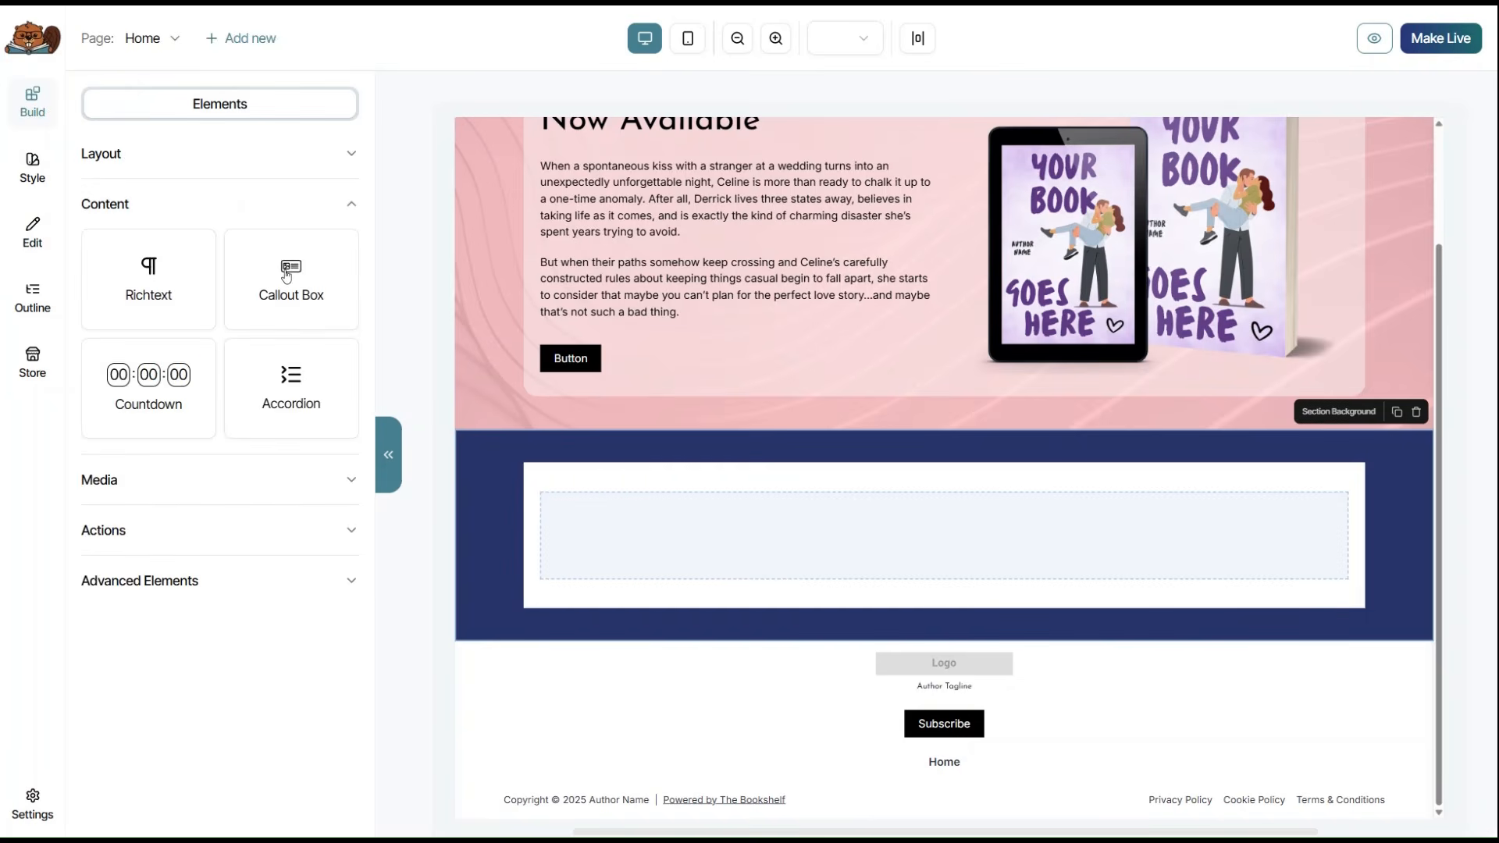
left_click_drag(286, 278, 931, 570)
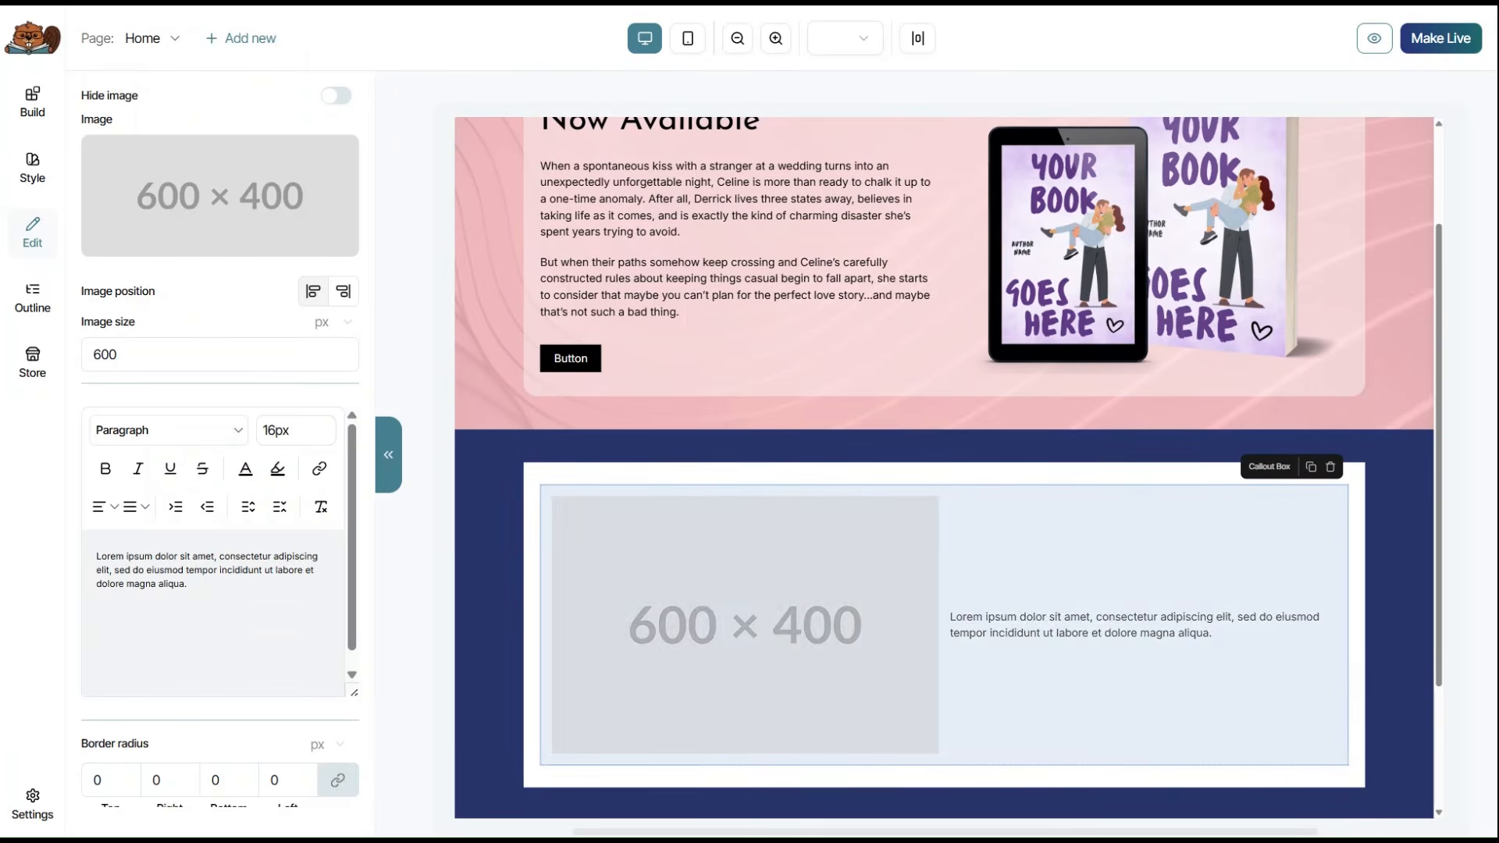
left_click(32, 101)
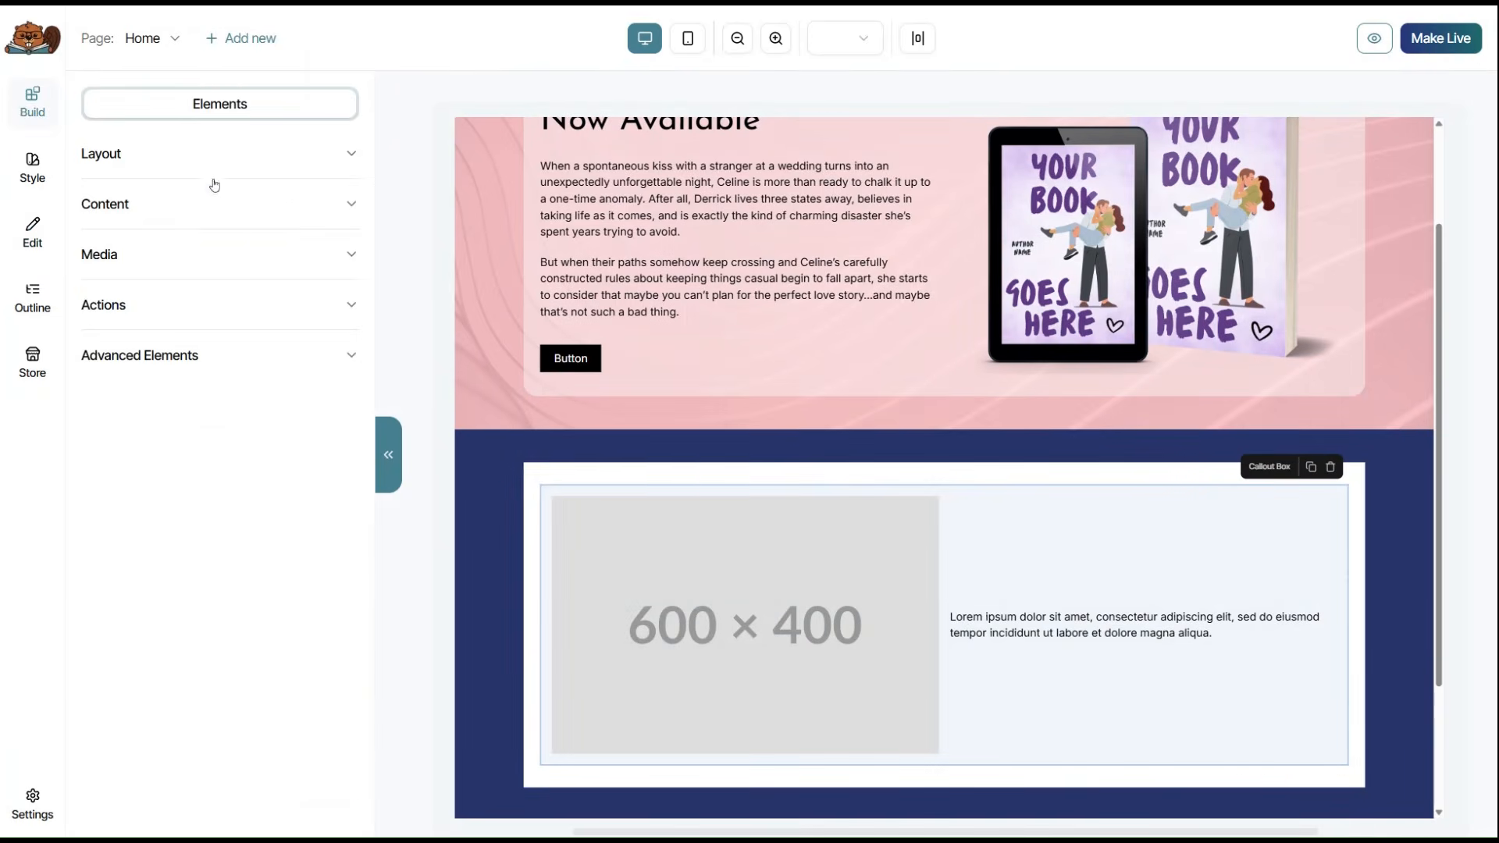
left_click(347, 216)
left_click_drag(302, 368, 1021, 629)
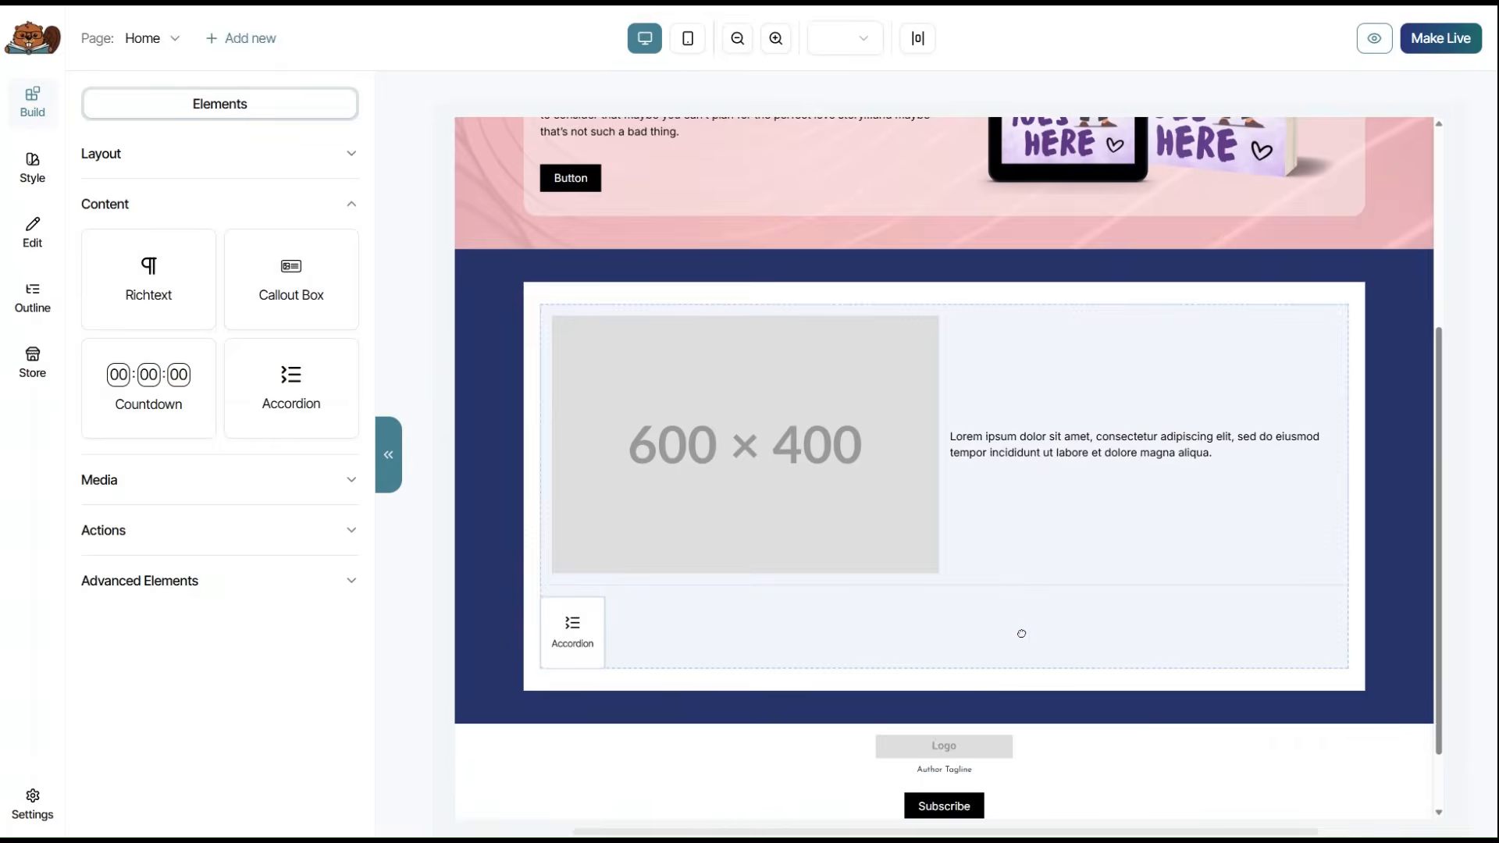
Add a Contact form below the accordion.
scroll(1227, 563, "down", 2)
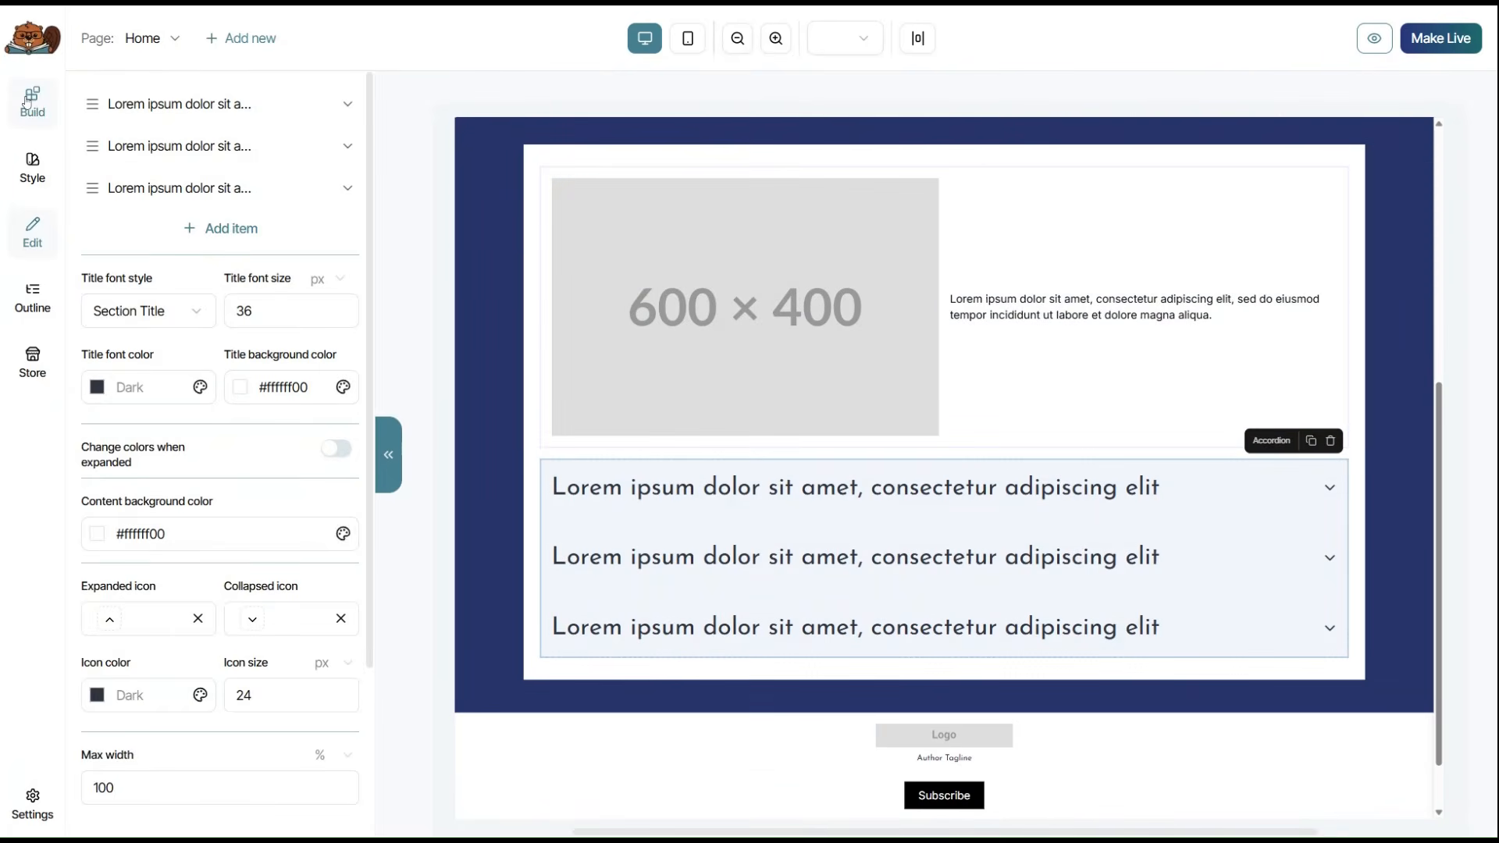
left_click(30, 98)
left_click(346, 306)
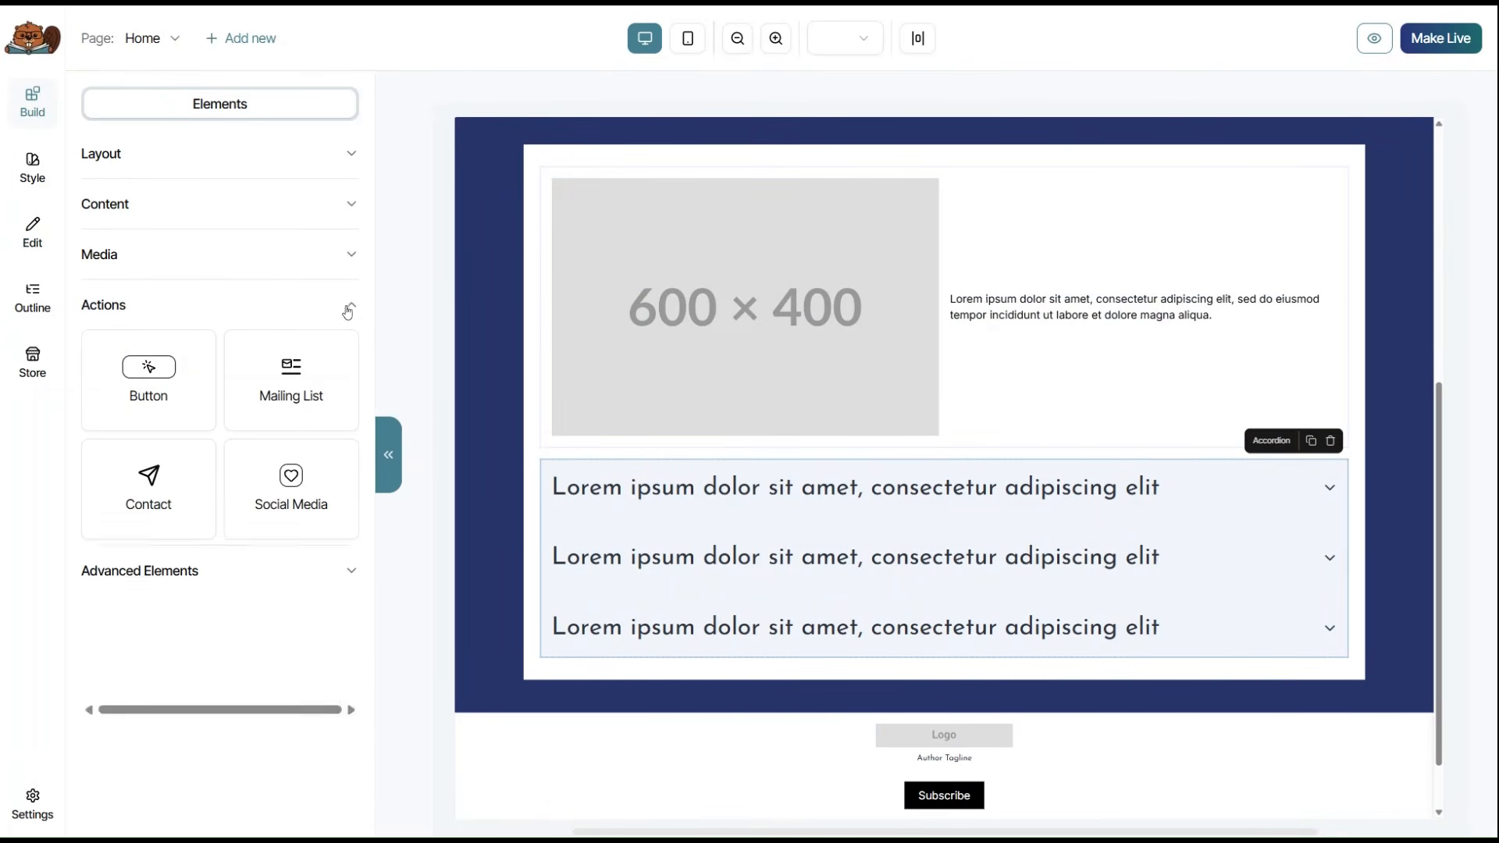
left_click_drag(150, 482, 943, 629)
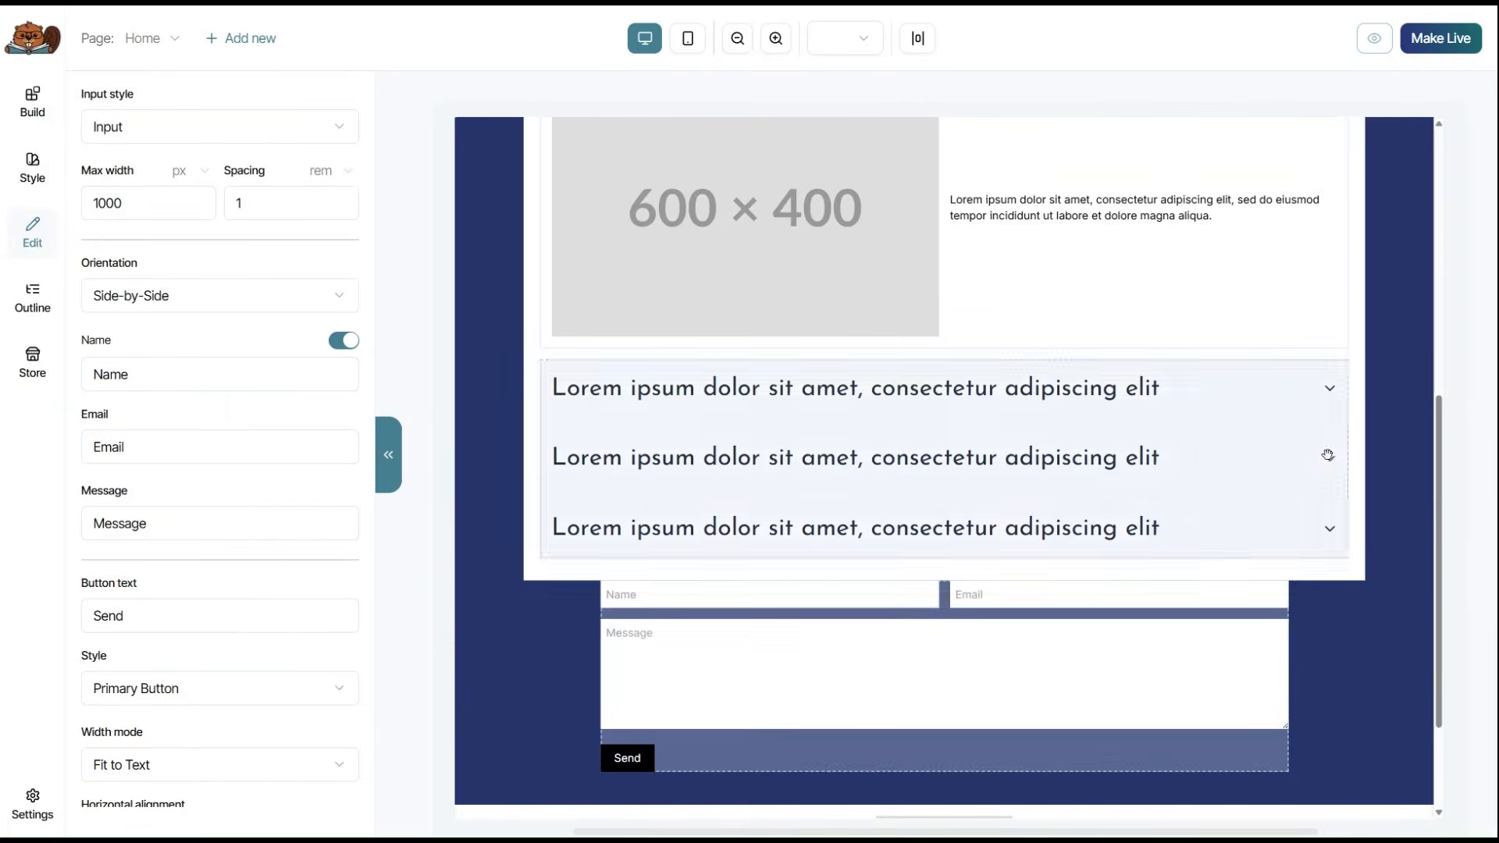
scroll(1249, 460, "up", 5)
scroll(1216, 466, "down", 1)
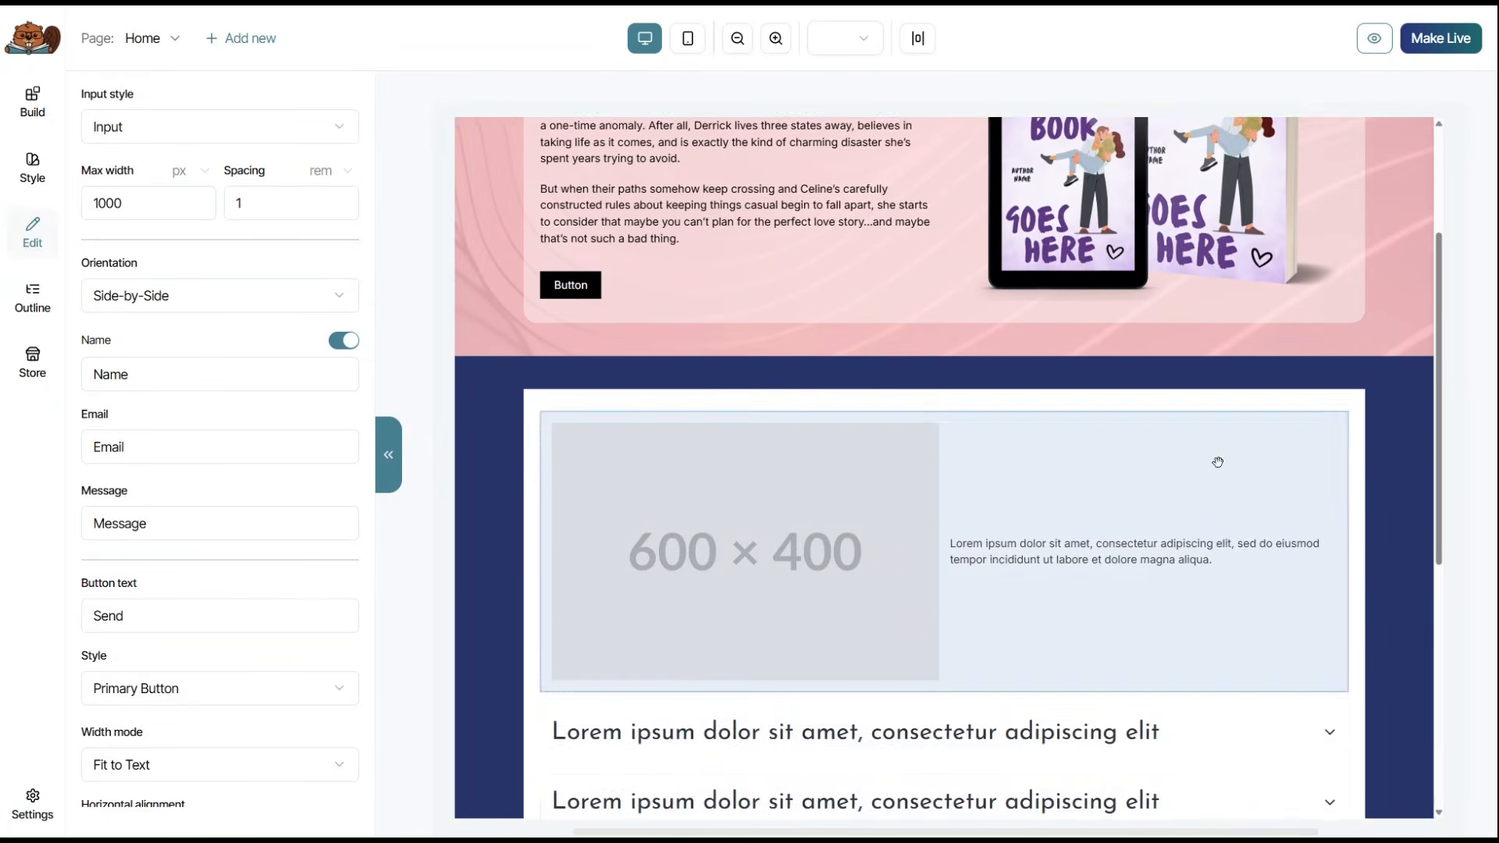
scroll(1216, 461, "up", 3)
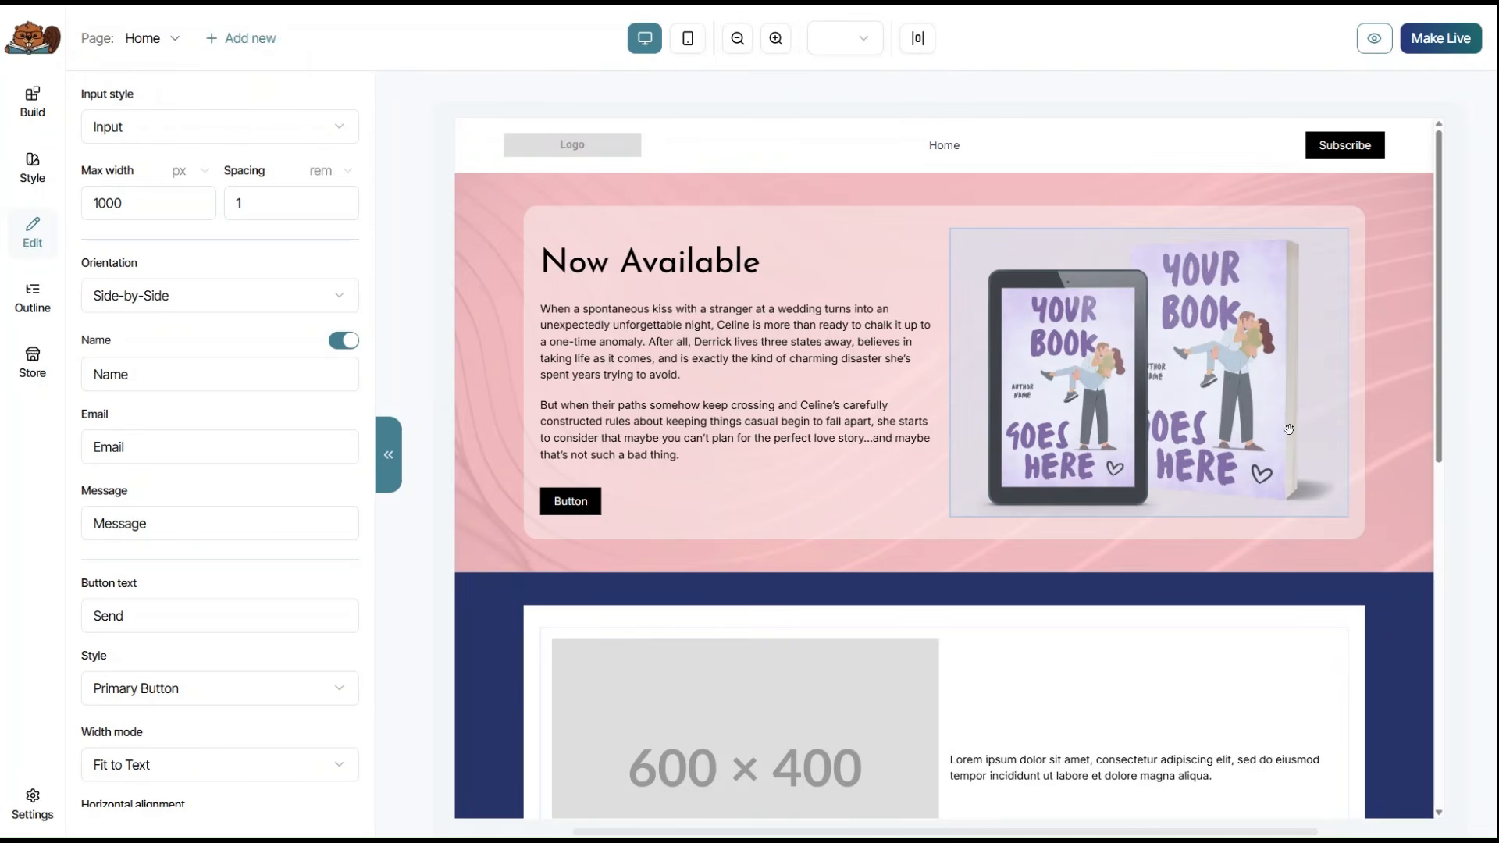
Duplicate the pink 'Now Available' hero section from its Section Background toolbar.
left_click(1273, 185)
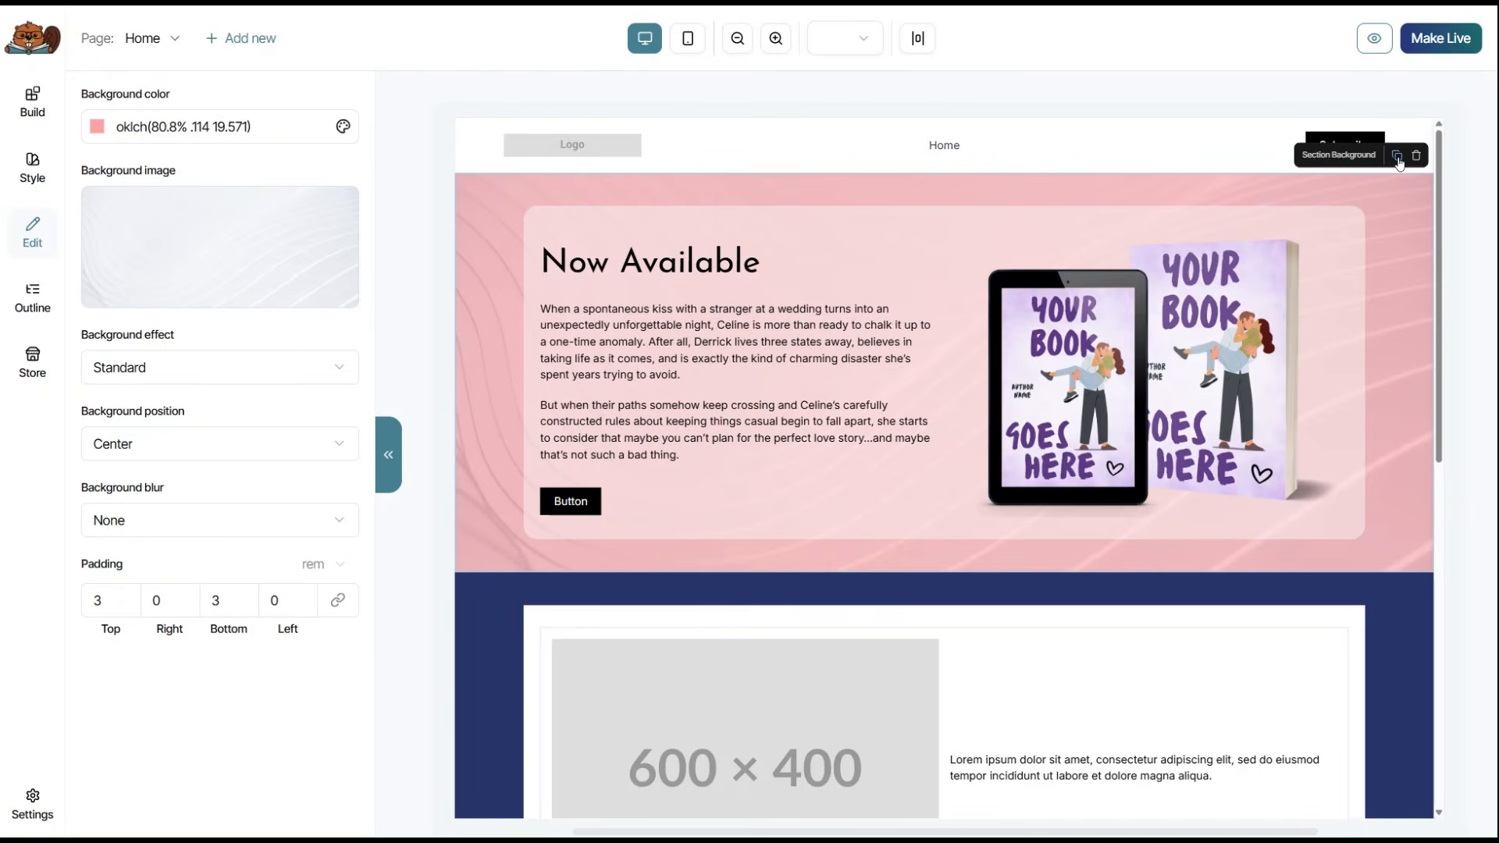
left_click(1398, 157)
scroll(1306, 303, "down", 2)
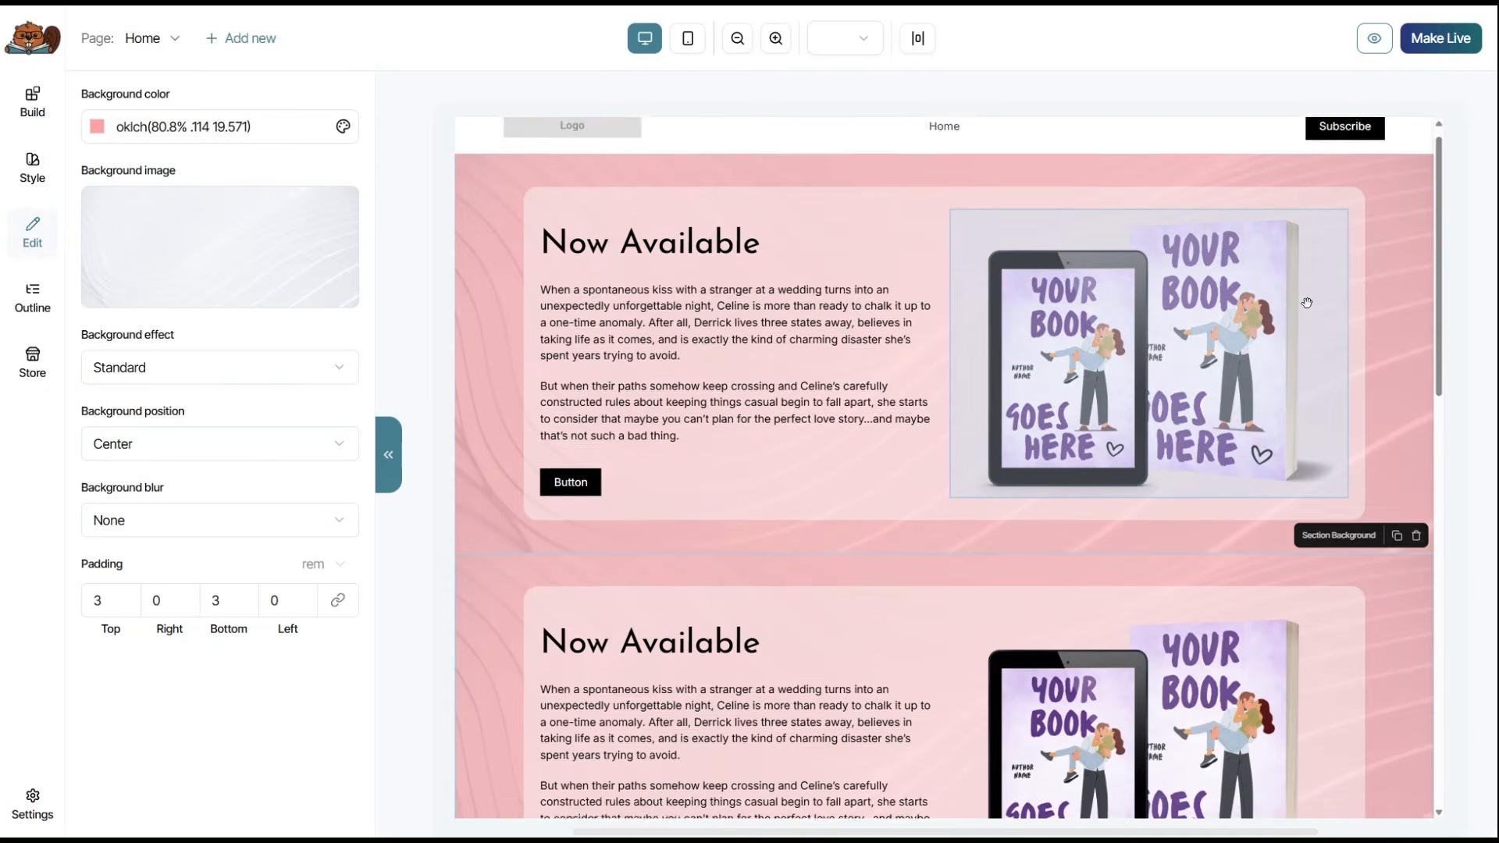
scroll(1306, 303, "down", 1)
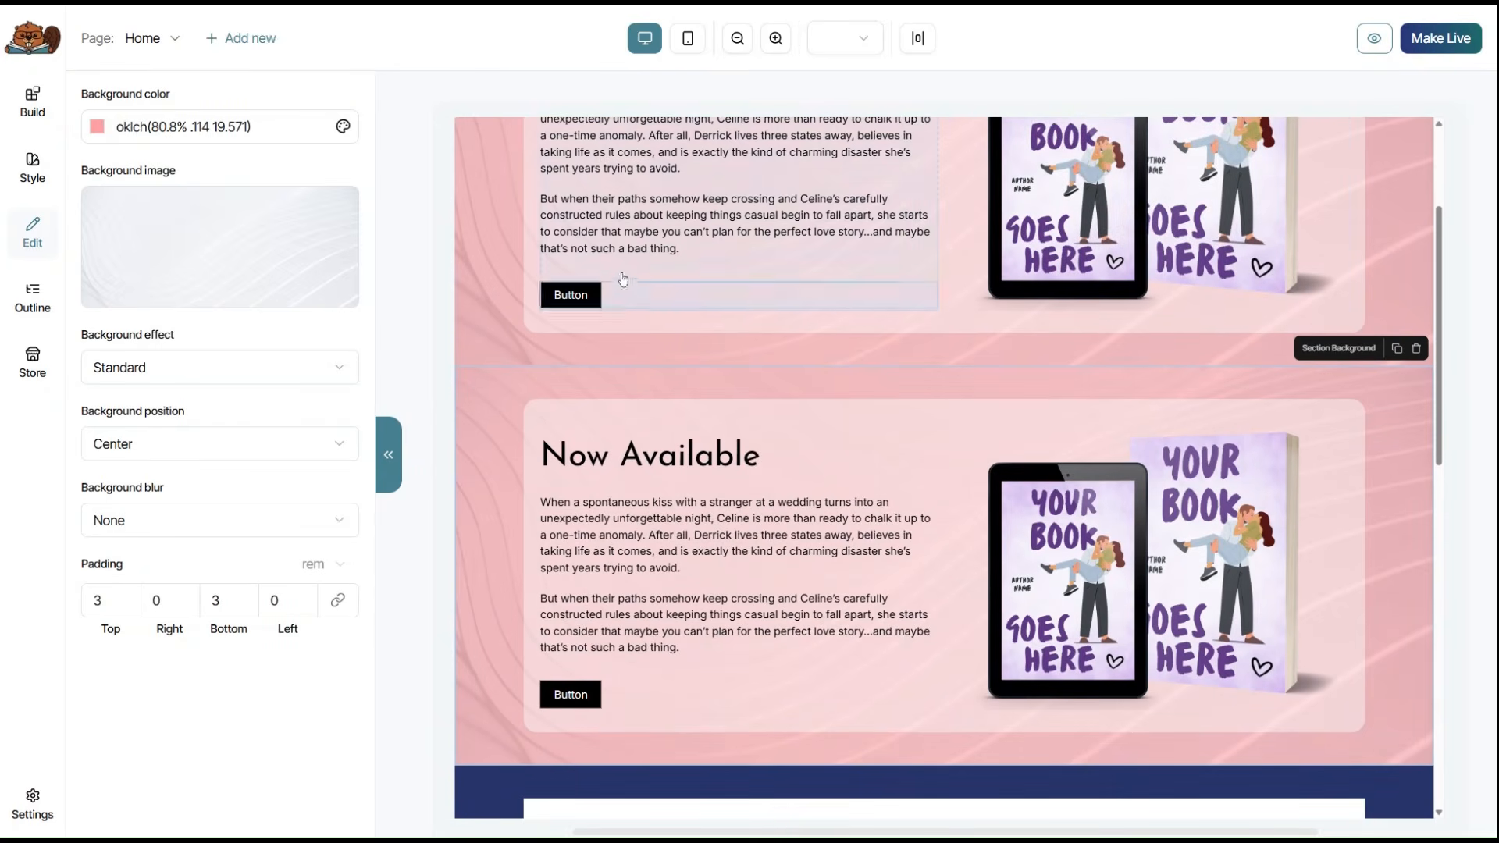
left_click(255, 41)
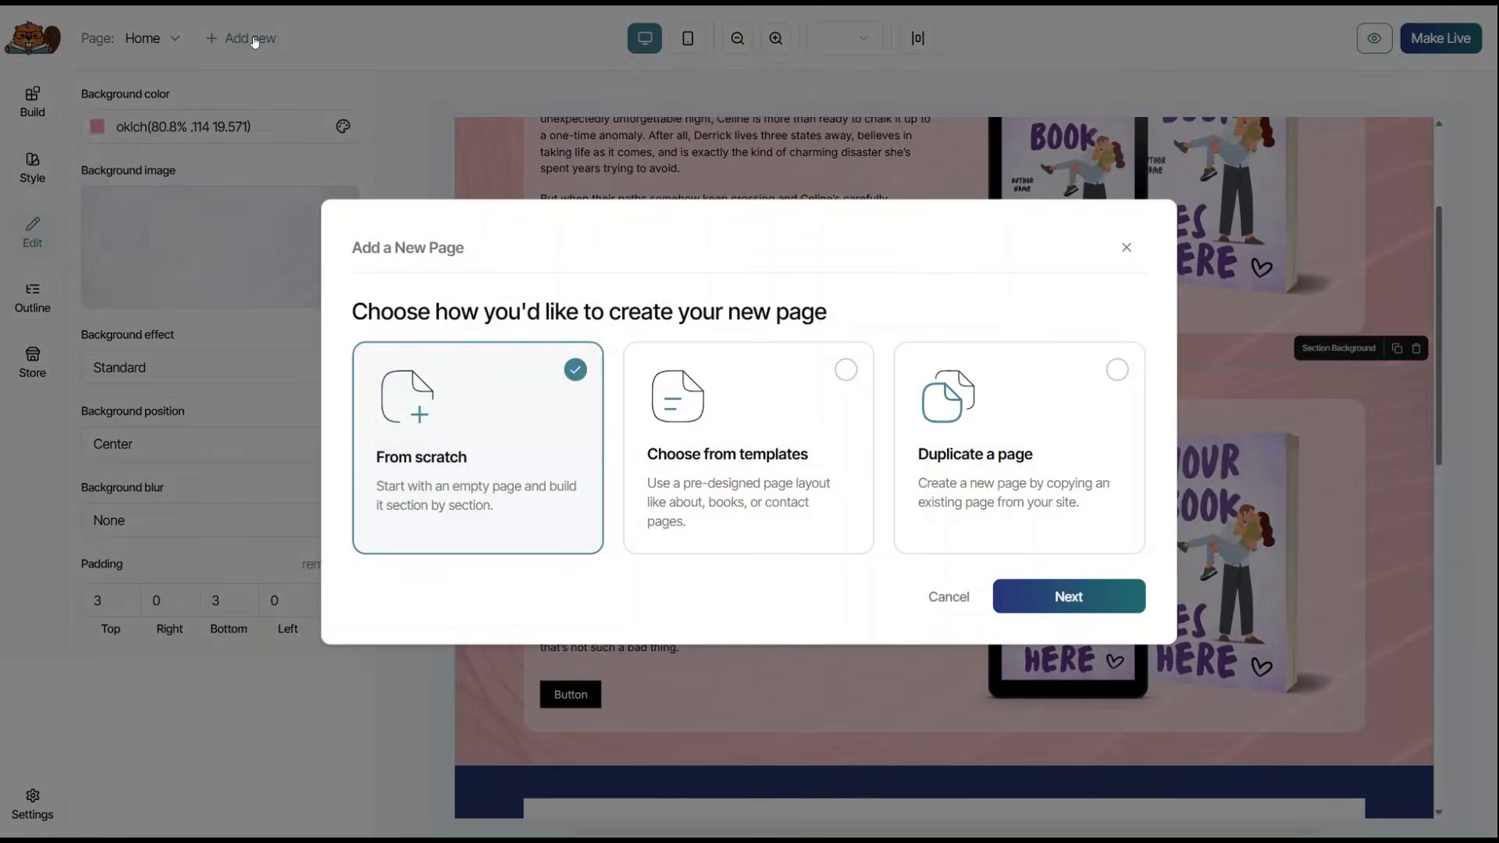
left_click(1053, 492)
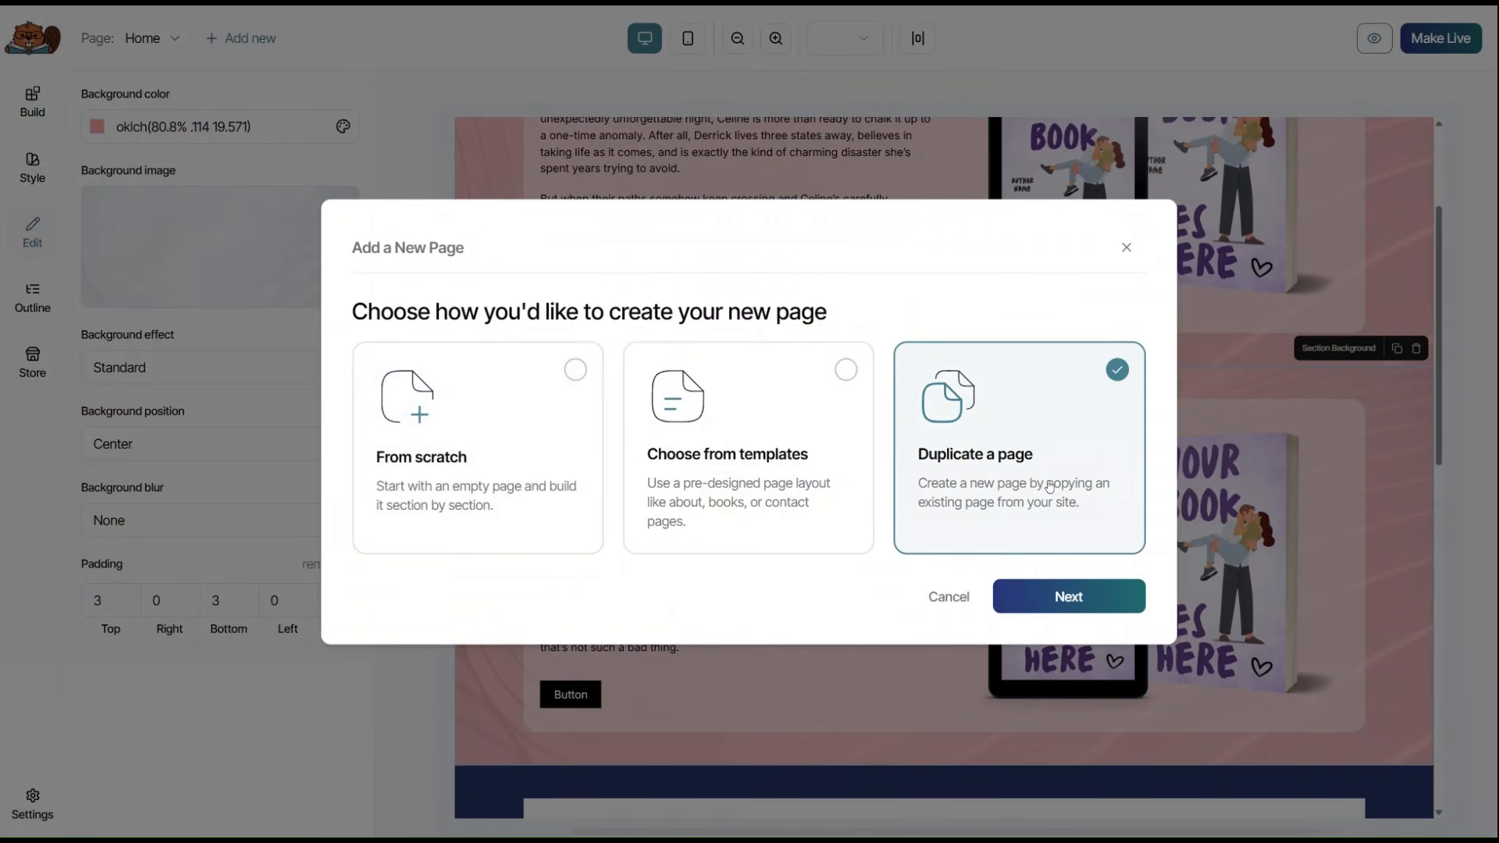
left_click(1076, 595)
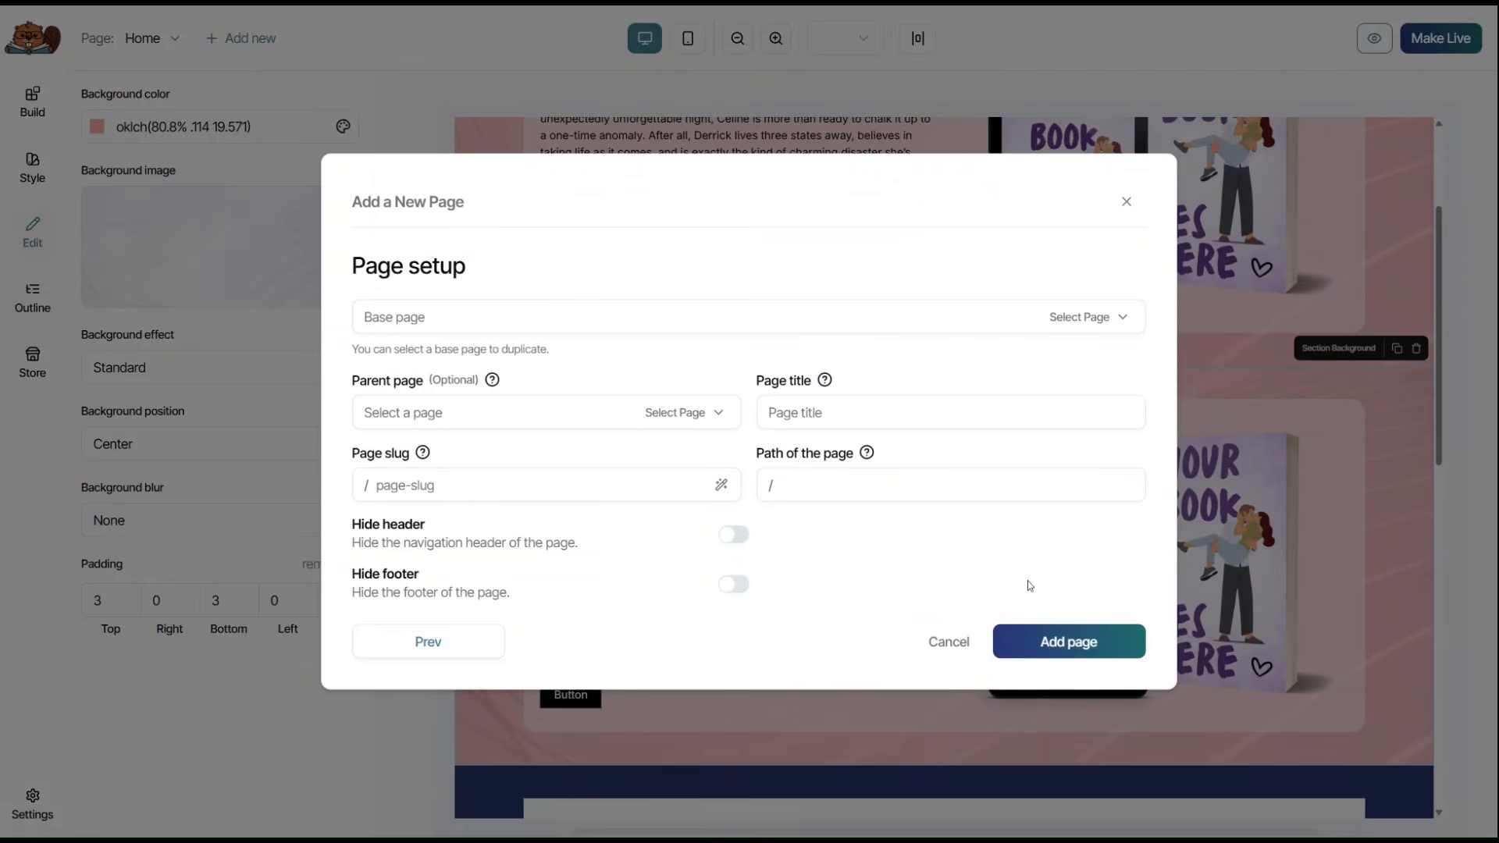
left_click(1100, 326)
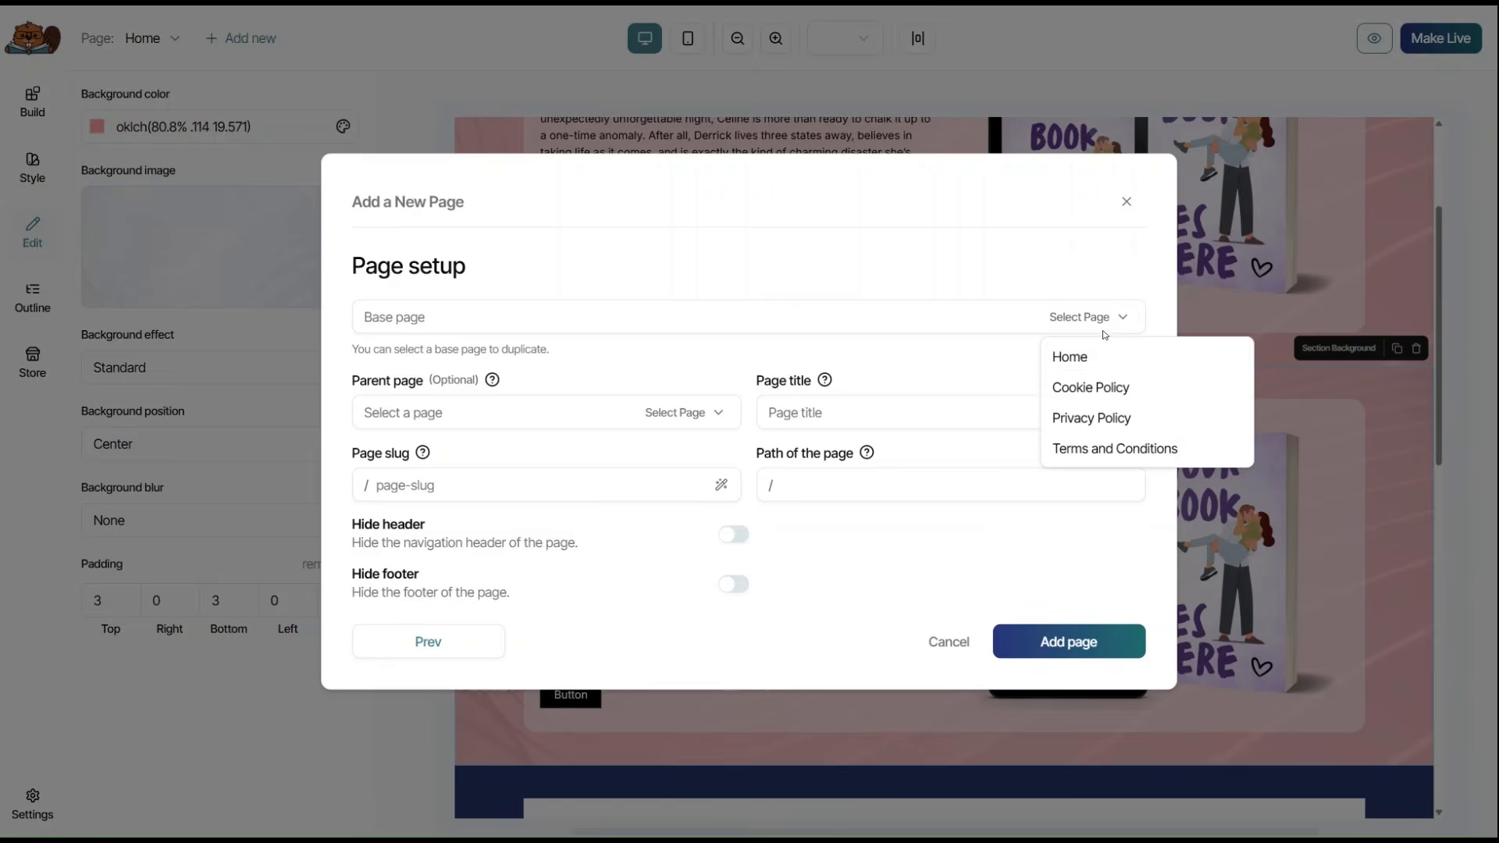
left_click(1102, 353)
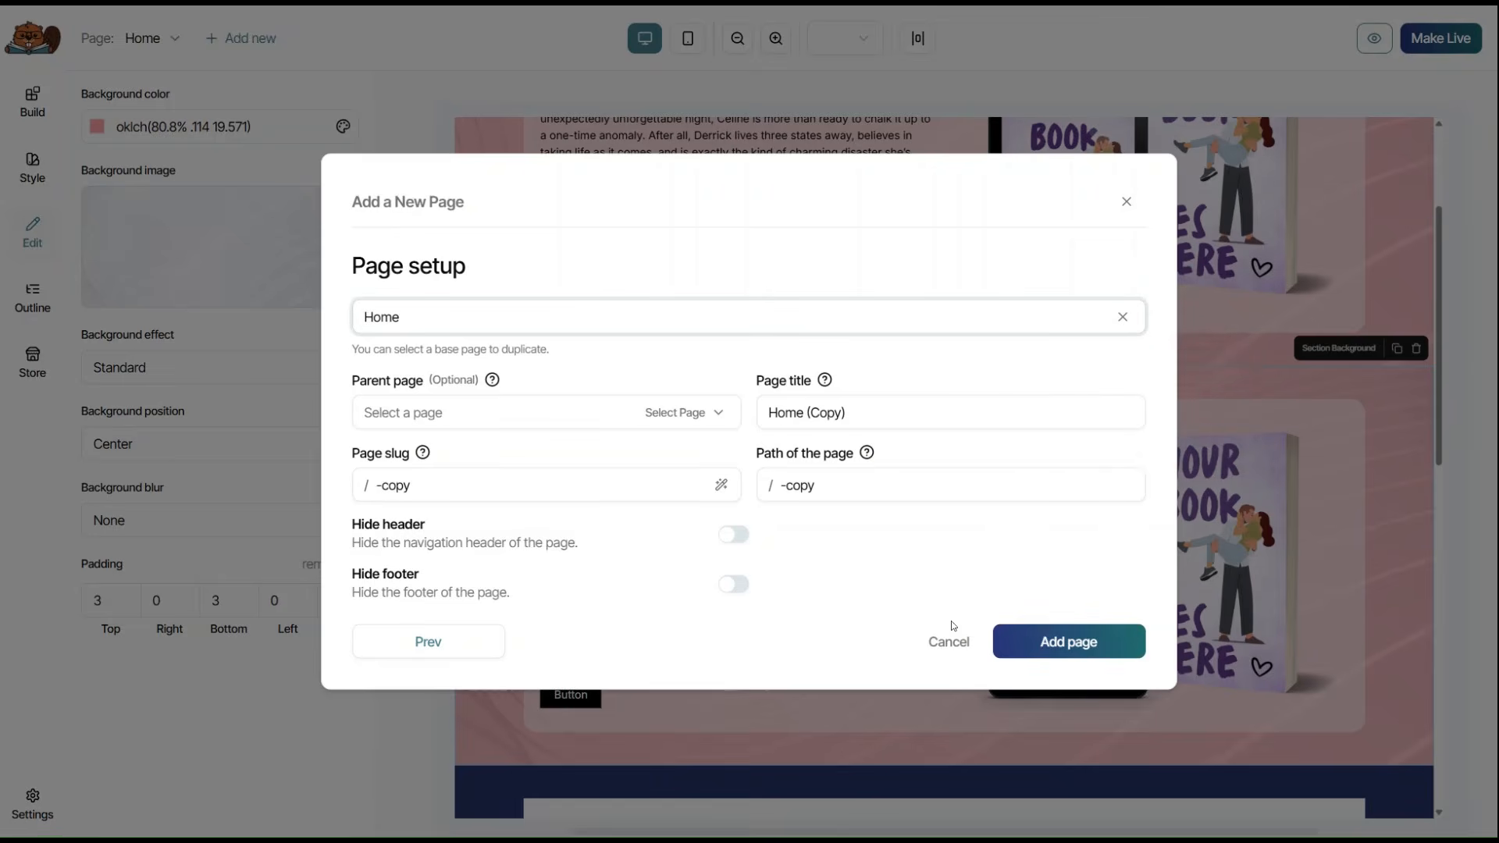
left_click(946, 642)
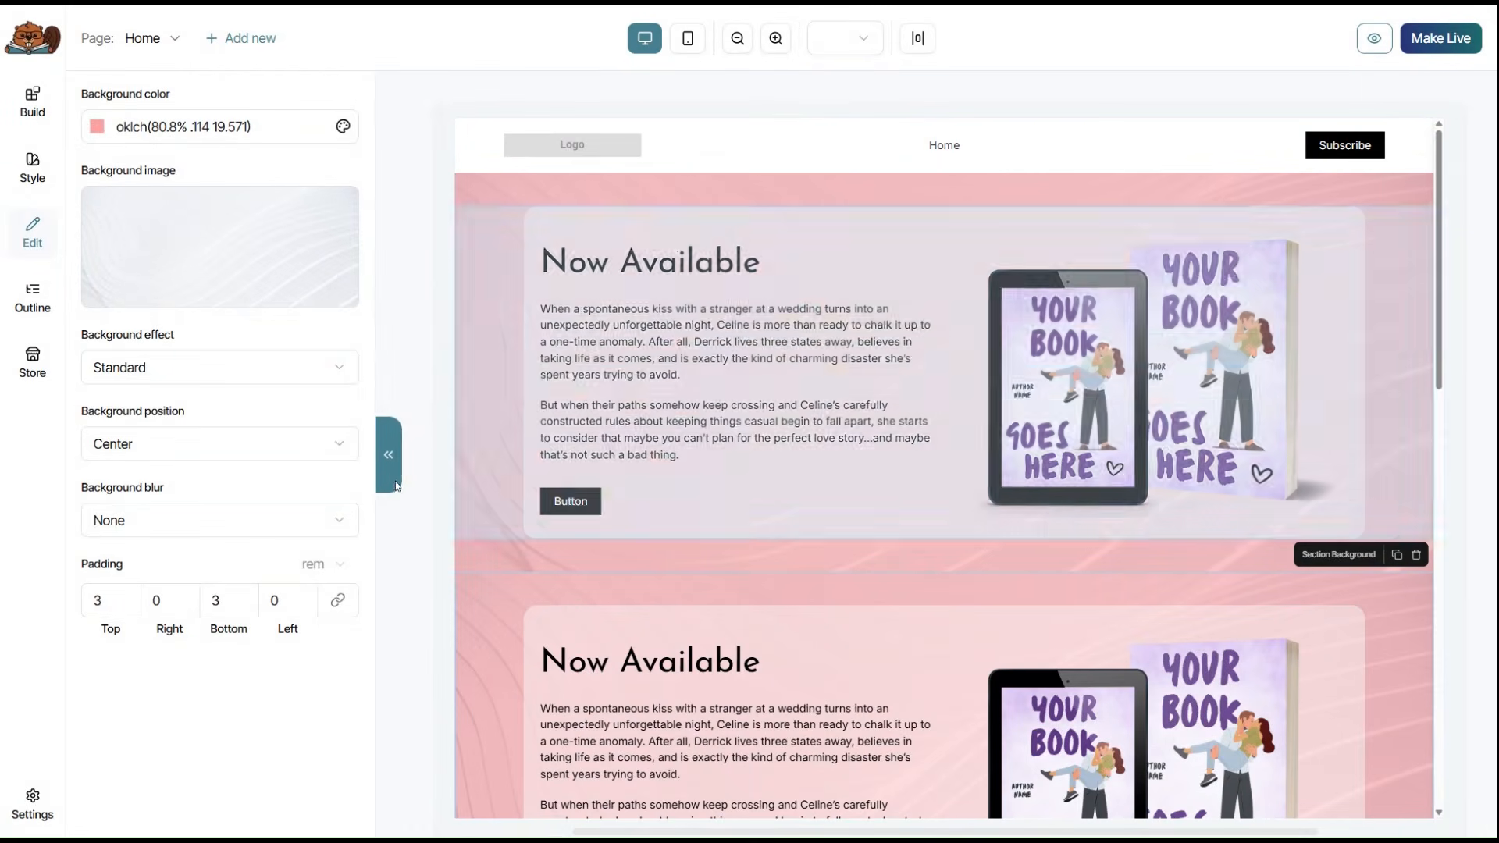
Delete the second pink 'Now Available' hero section and collapse the left settings panel.
left_click(385, 468)
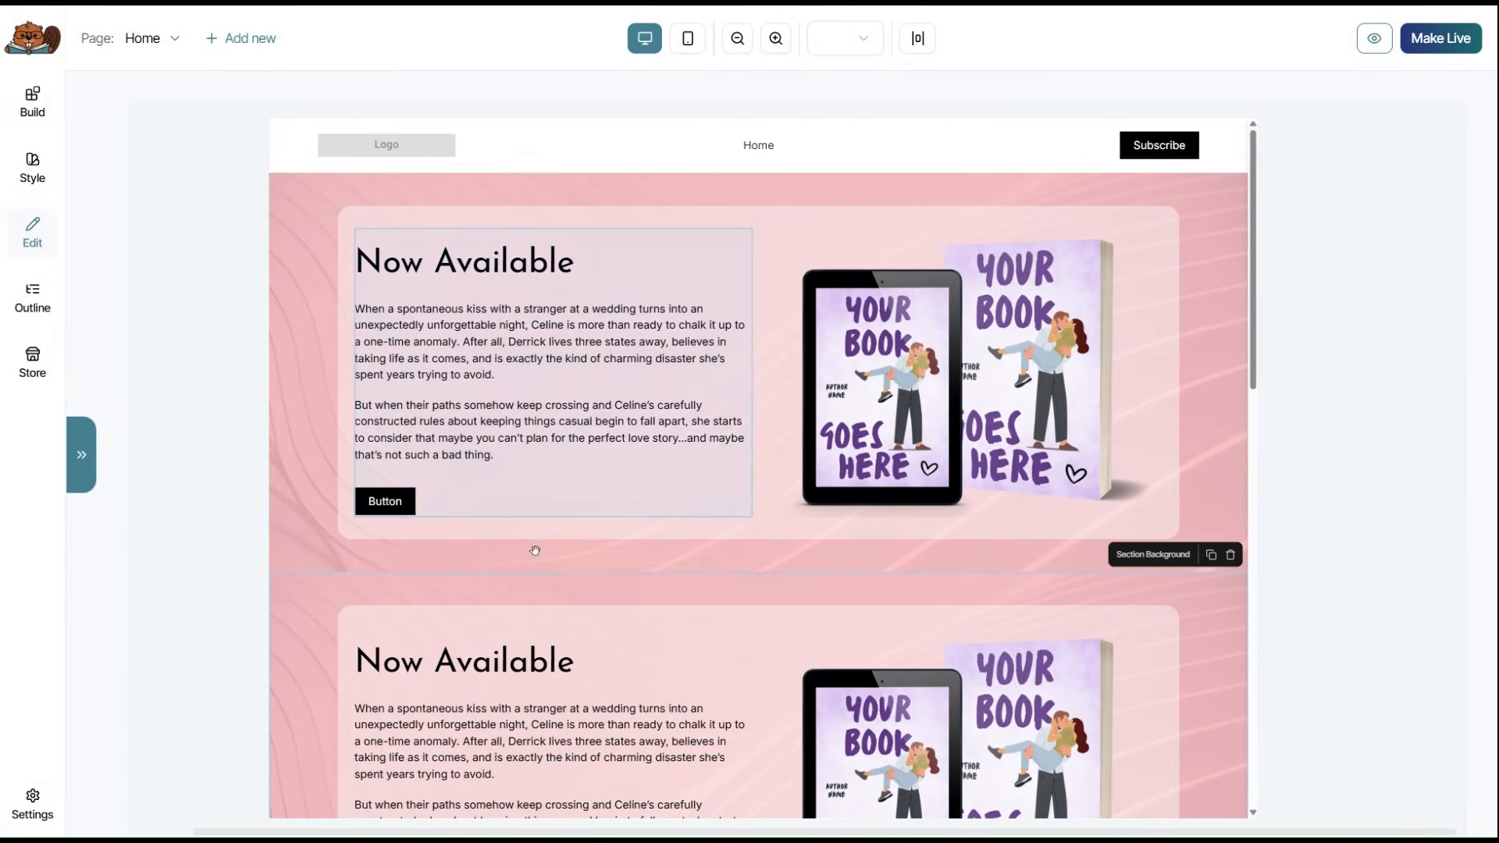
left_click(1232, 556)
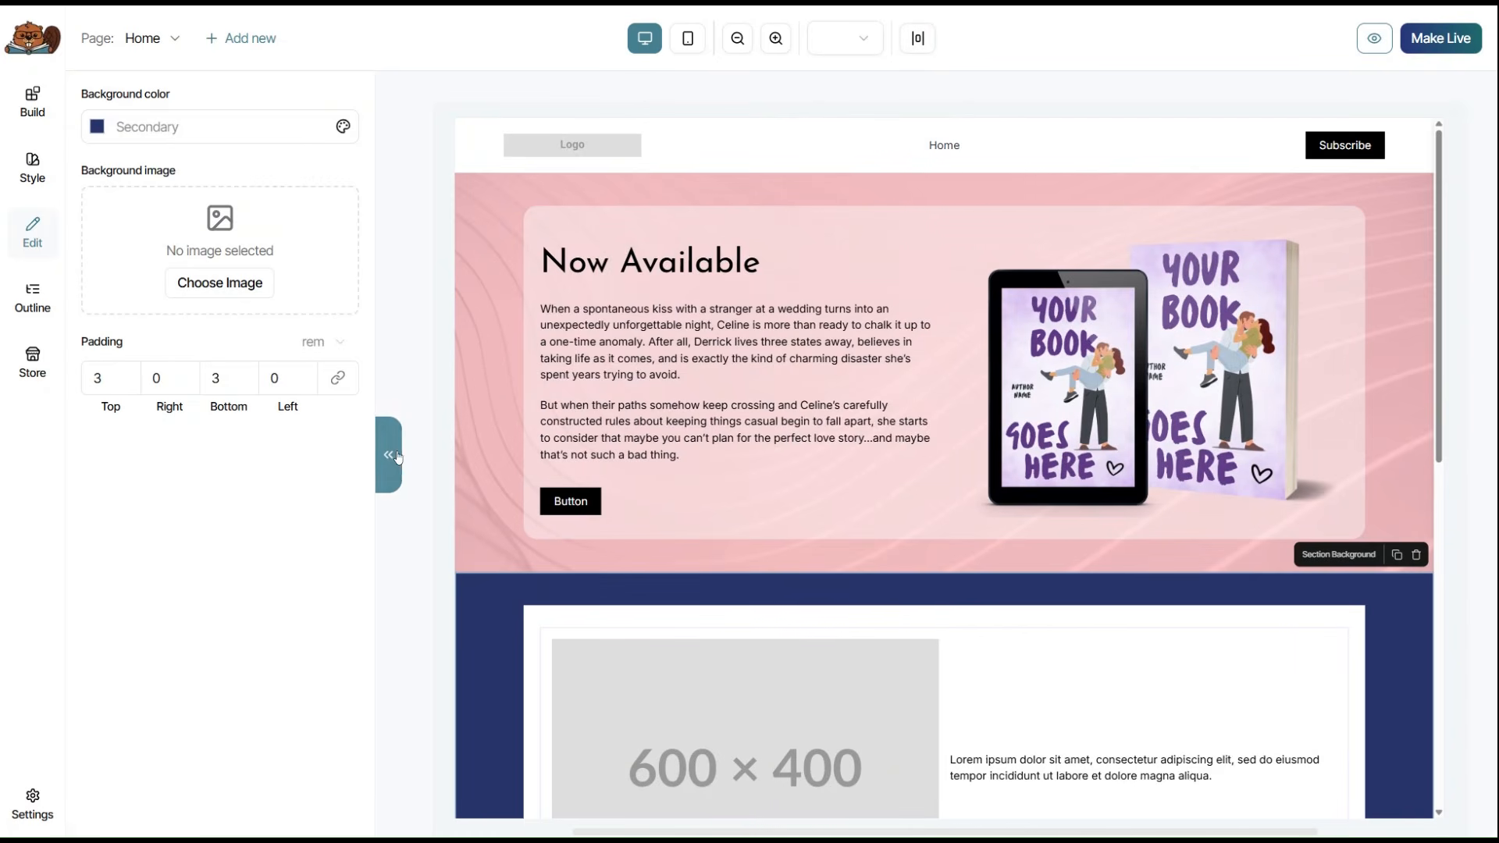
left_click(400, 453)
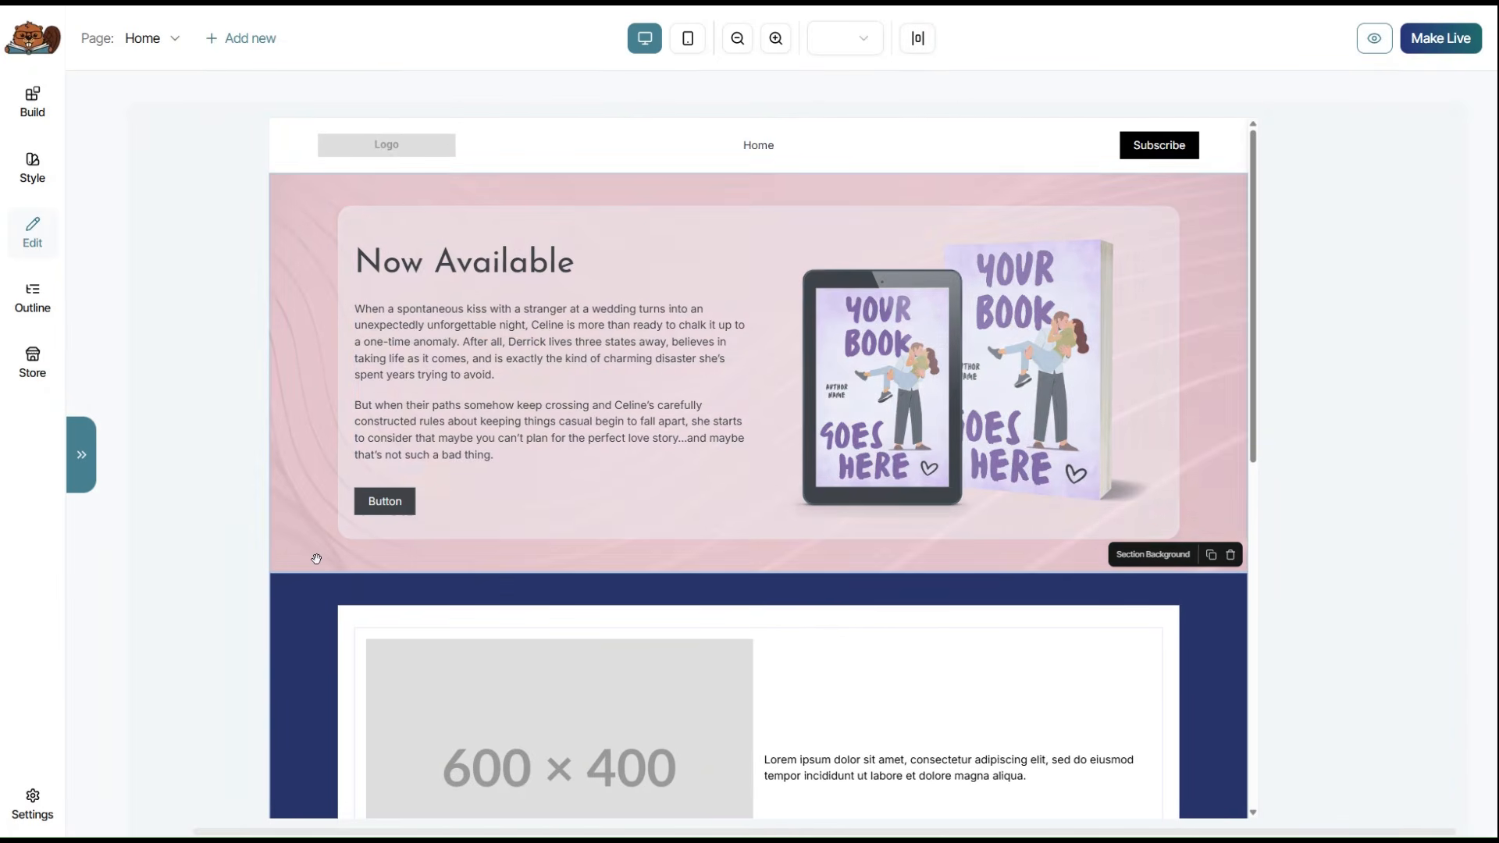